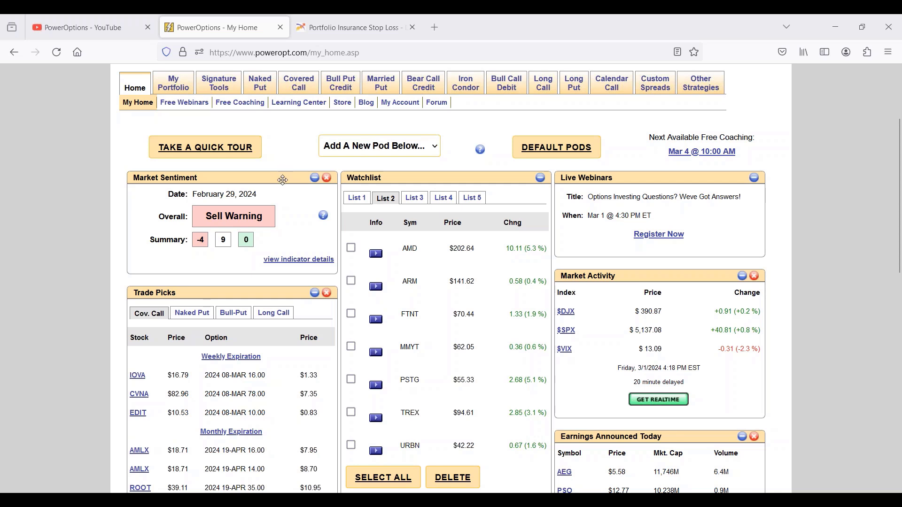
- Review the MMYT, PSTG, TREX and URBN symbols in watchlist List 2
click(173, 85)
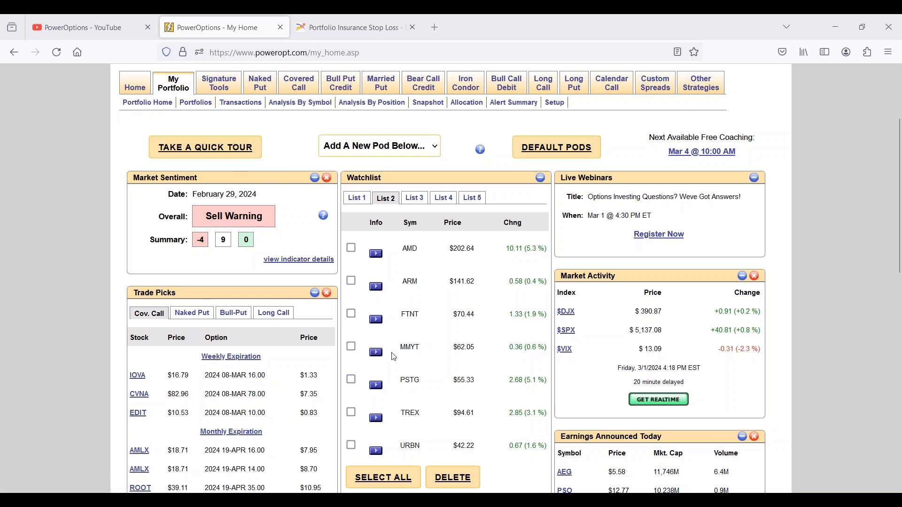
drag(399, 378, 447, 384)
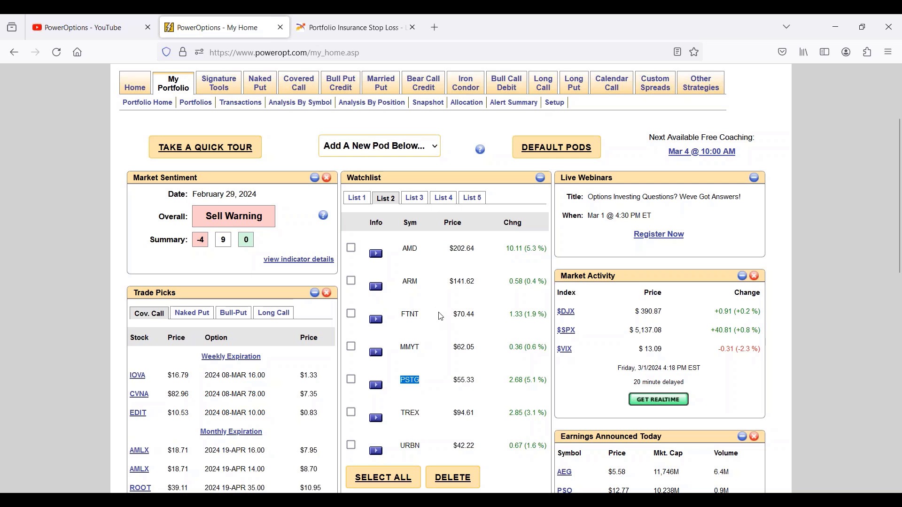
double_click(401, 355)
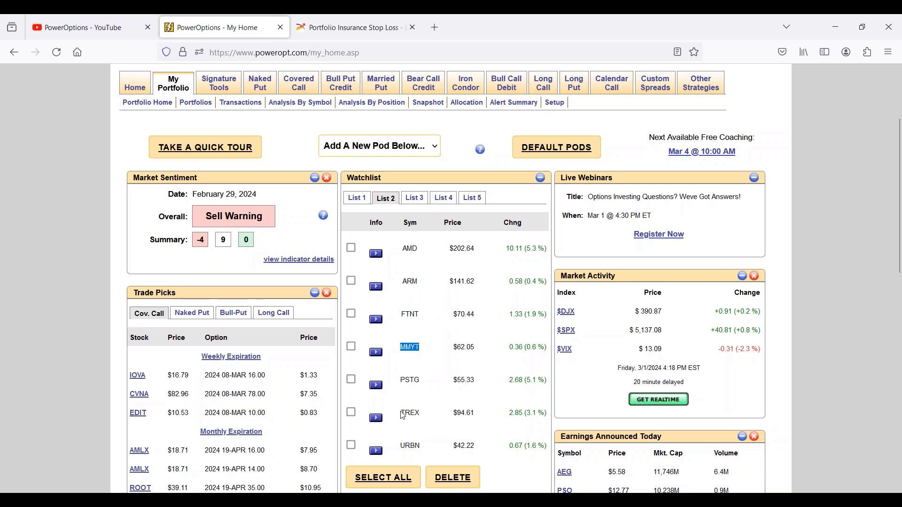
drag(421, 414, 407, 413)
drag(404, 445, 423, 446)
drag(401, 414, 430, 414)
click(416, 382)
double_click(416, 382)
drag(403, 350, 429, 356)
click(417, 381)
double_click(417, 381)
click(417, 381)
scroll(412, 374, up, 2)
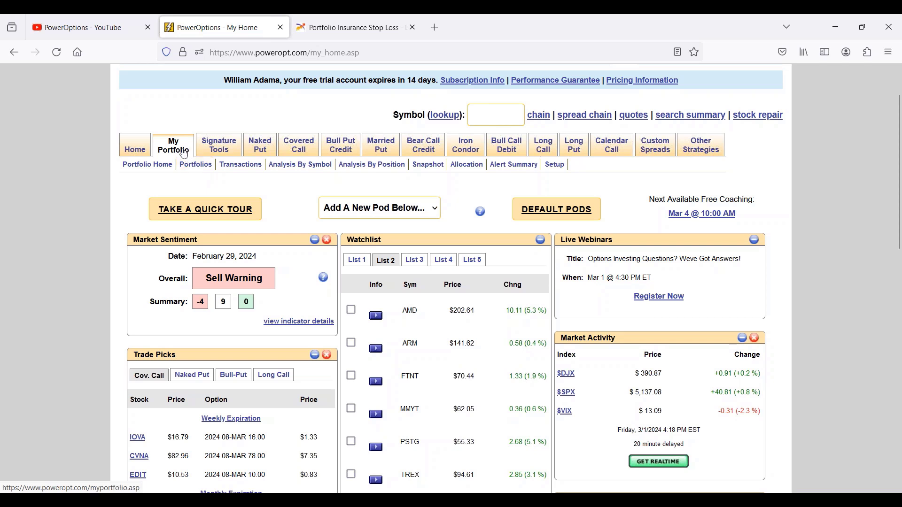
- Open the portfolios page and examine the option descriptions and effective cost per share of the Radioactive Trading 2024 positions
click(196, 165)
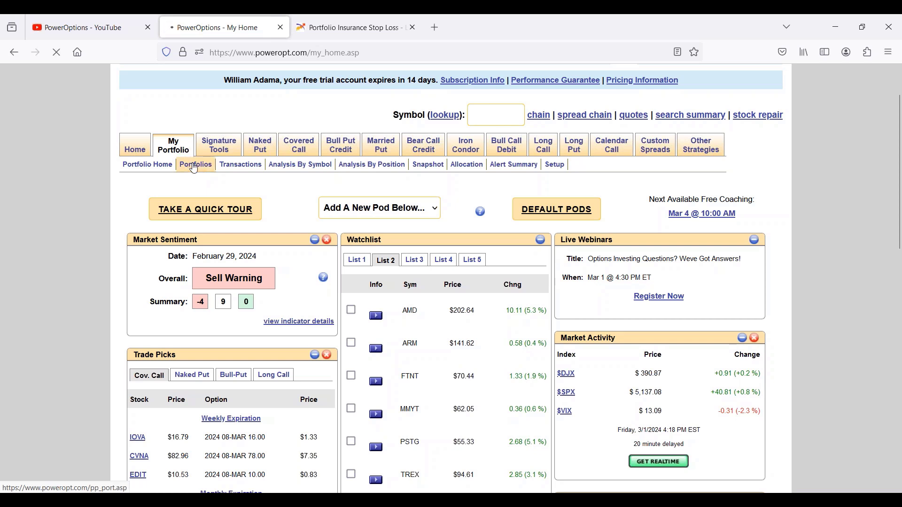
scroll(219, 254, down, 3)
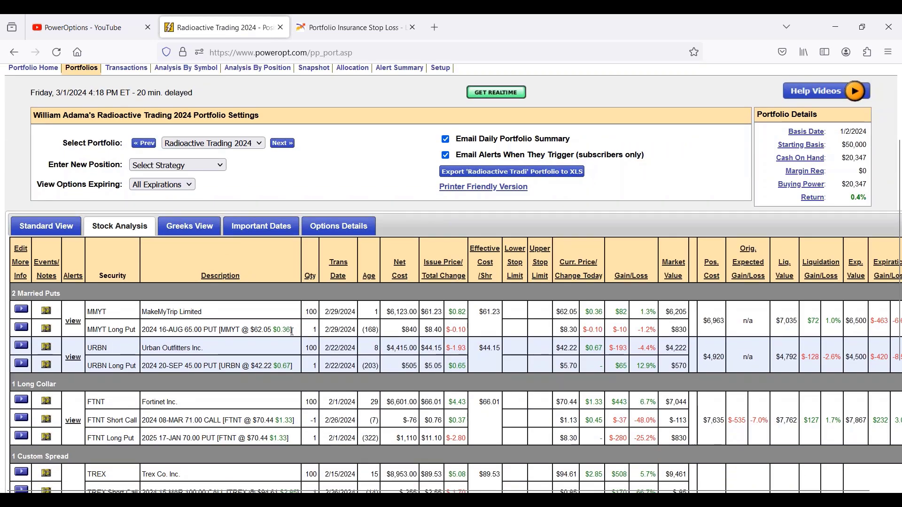
scroll(365, 349, down, 3)
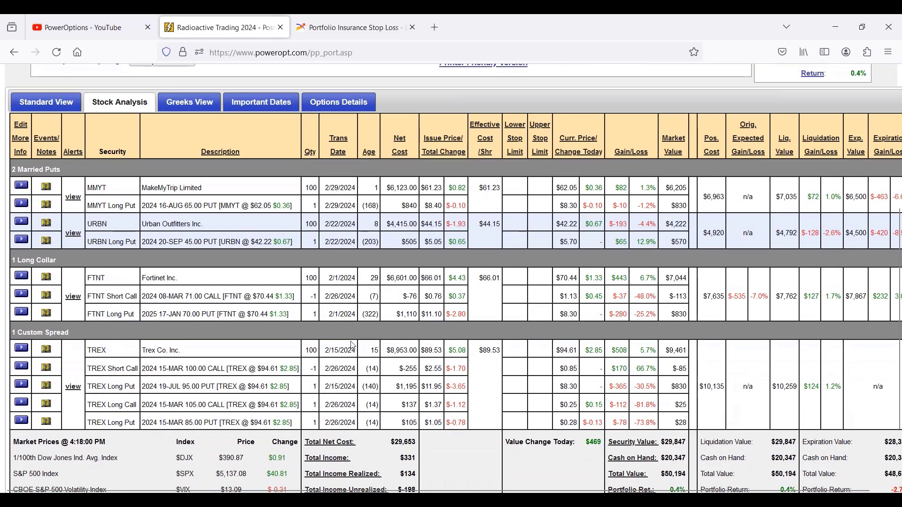
drag(183, 299, 466, 305)
click(466, 306)
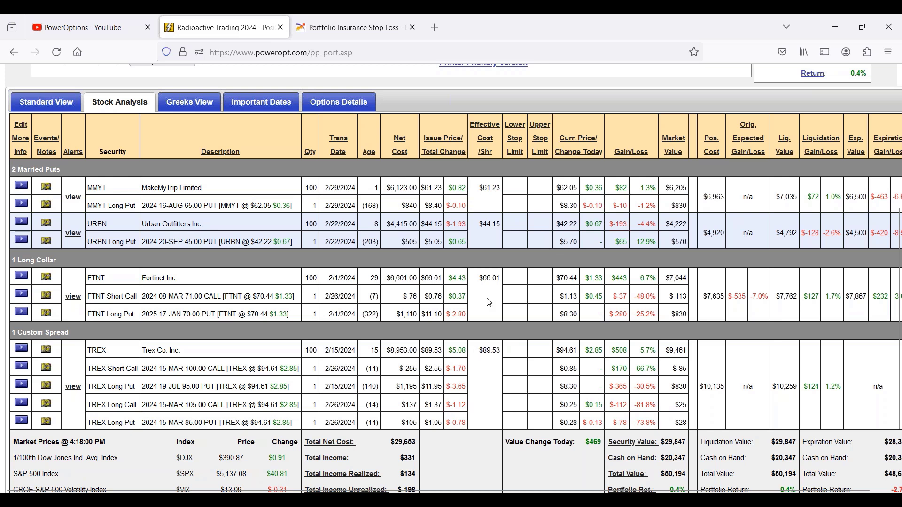
drag(480, 280, 501, 280)
mouse_move(480, 352)
mouse_down()
mouse_move(508, 354)
mouse_move(497, 353)
mouse_up()
scroll(471, 358, up, 4)
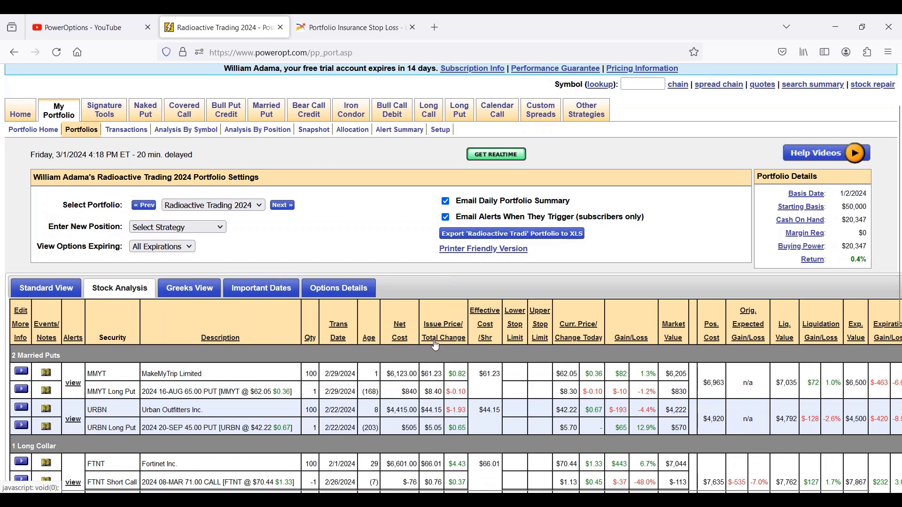
- Open the portfolio setup page and name the new portfolio entry "PSTG Mikes FOMO"
click(440, 130)
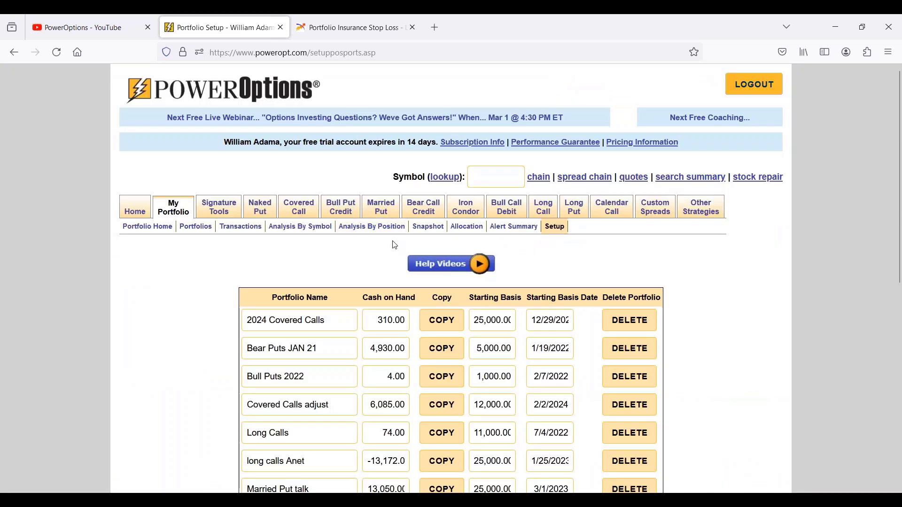
scroll(311, 371, down, 8)
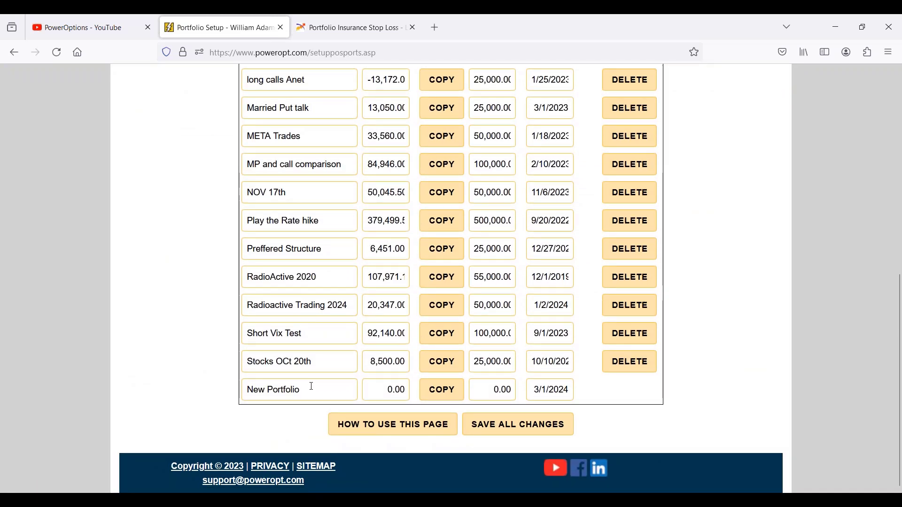
click(310, 388)
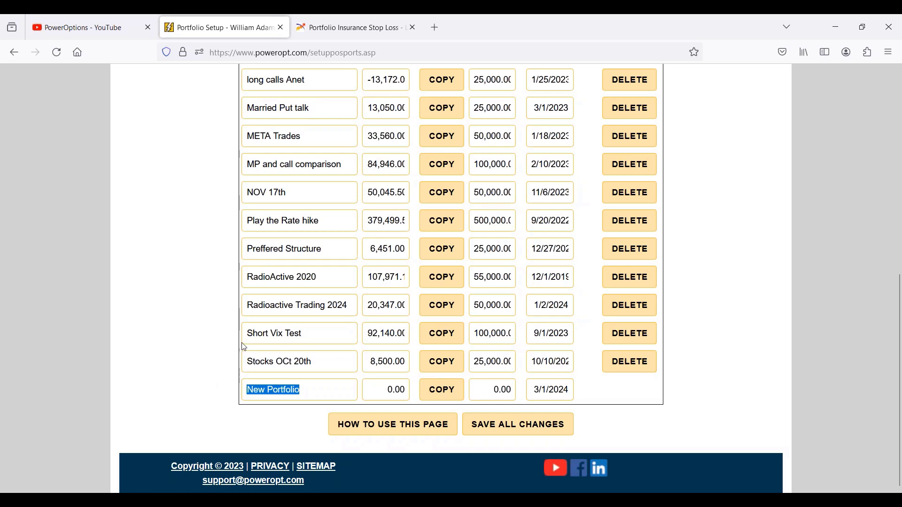
key(BackSpace)
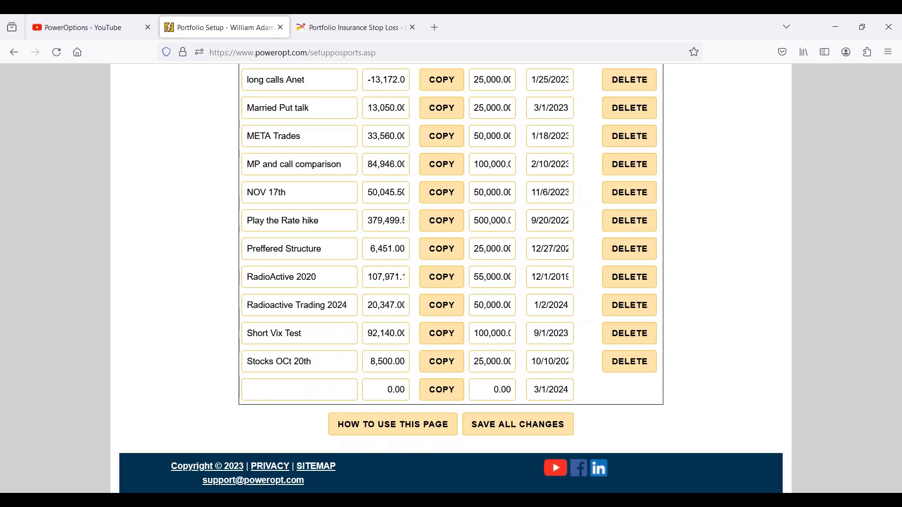
text(PSTG Mikes FOMO)
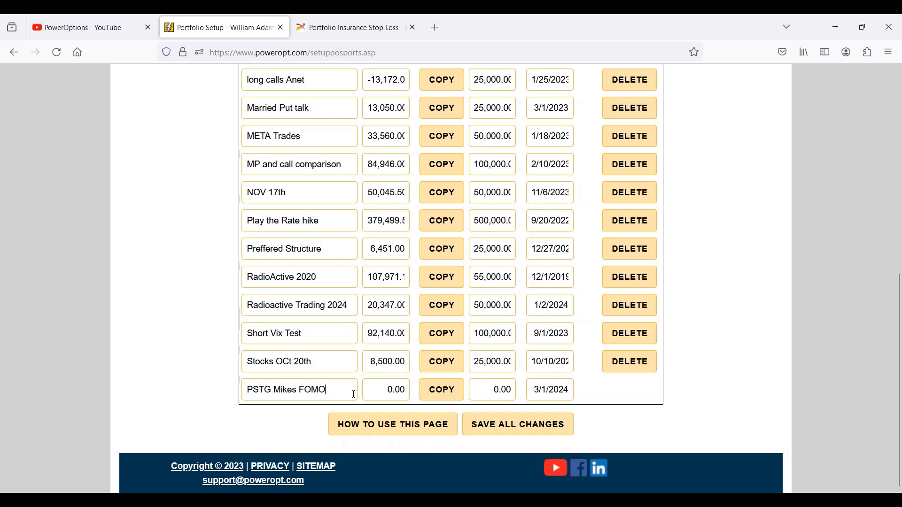
- Set the new portfolio's cash on hand to 10000 and copy that amount to its starting basis
click(397, 390)
key(BackSpace)
text(10000)
click(442, 390)
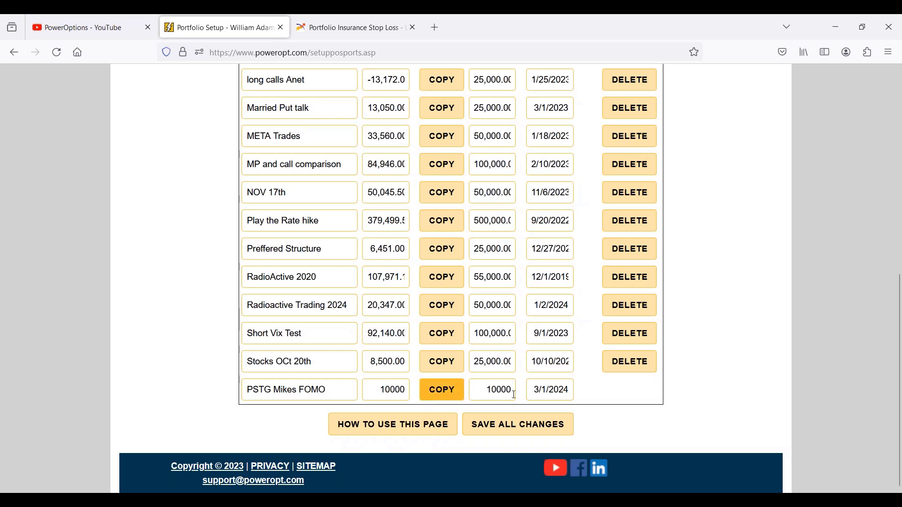
- Set the new portfolio's starting basis date to 01/02/2024 and save all changes
click(553, 395)
click(537, 204)
click(536, 204)
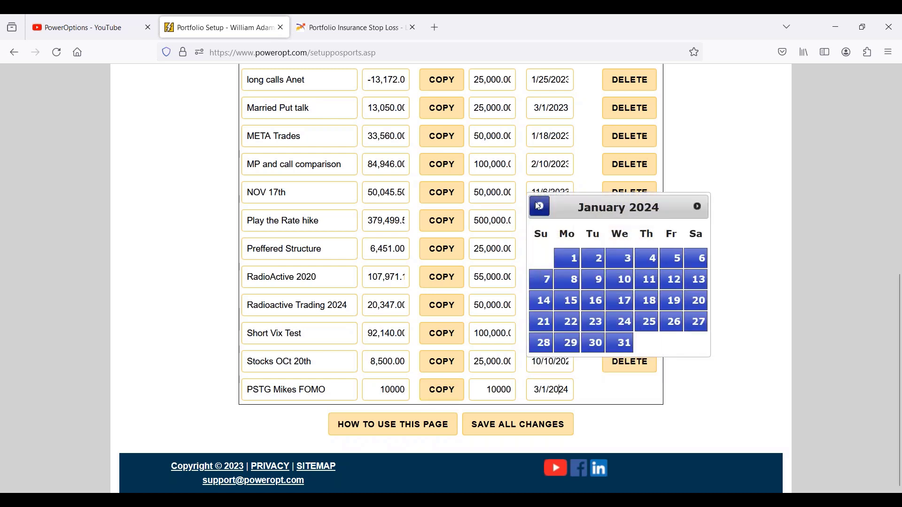
click(594, 259)
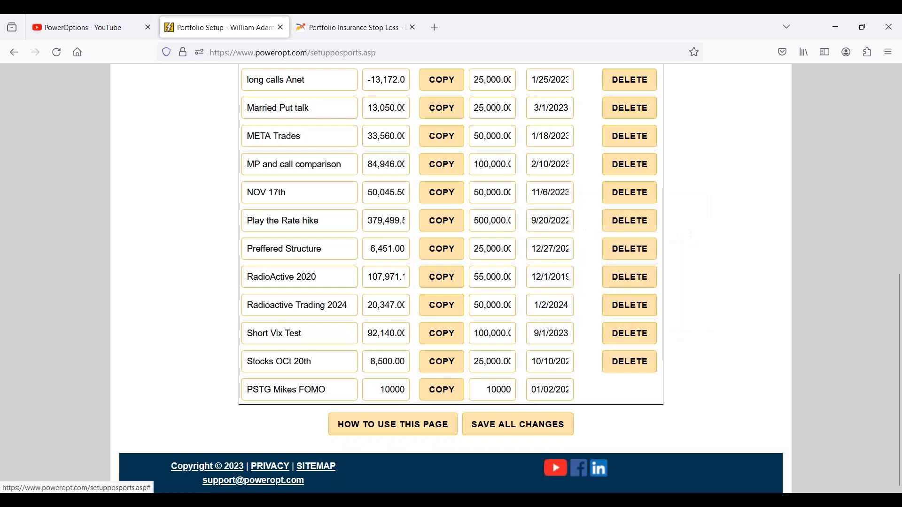
click(540, 433)
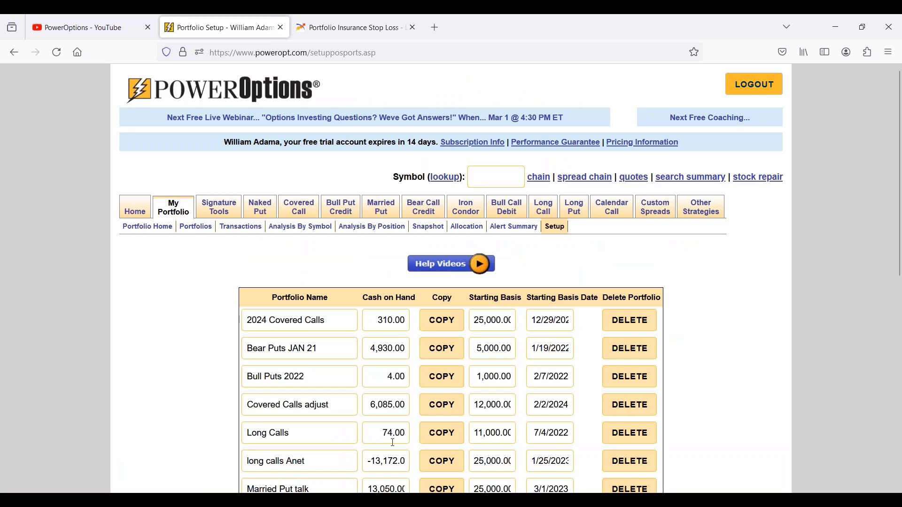
- Find the saved PSTG Mikes FOMO portfolio in the setup list and check its cash on hand and starting basis
scroll(394, 445, down, 2)
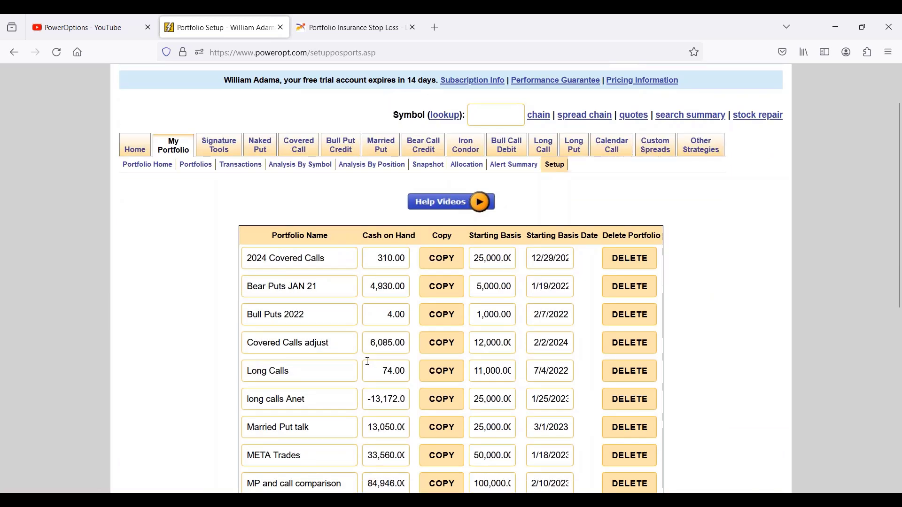
scroll(383, 301, down, 4)
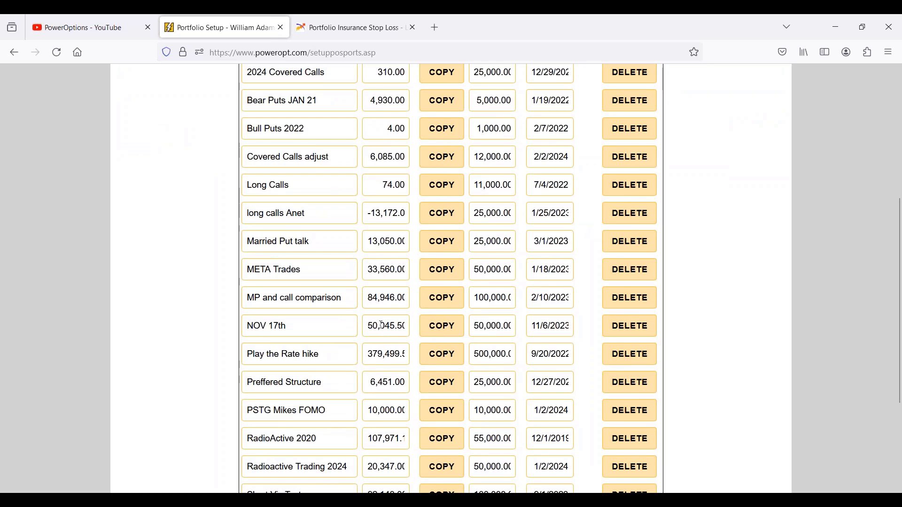
scroll(382, 325, down, 3)
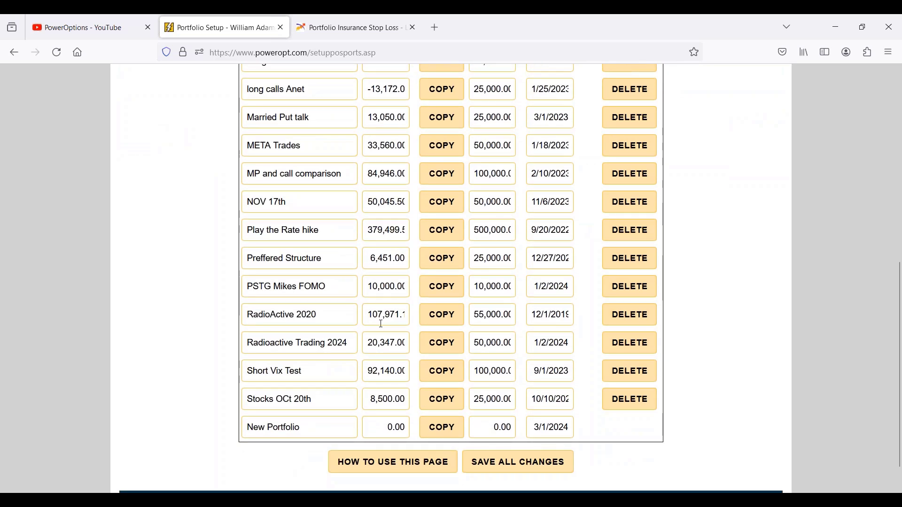
drag(368, 287, 412, 289)
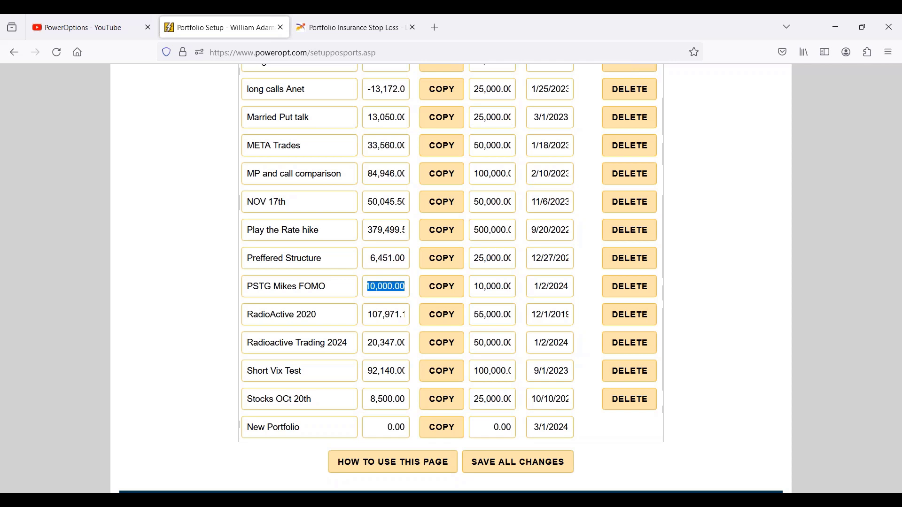
scroll(465, 139, up, 5)
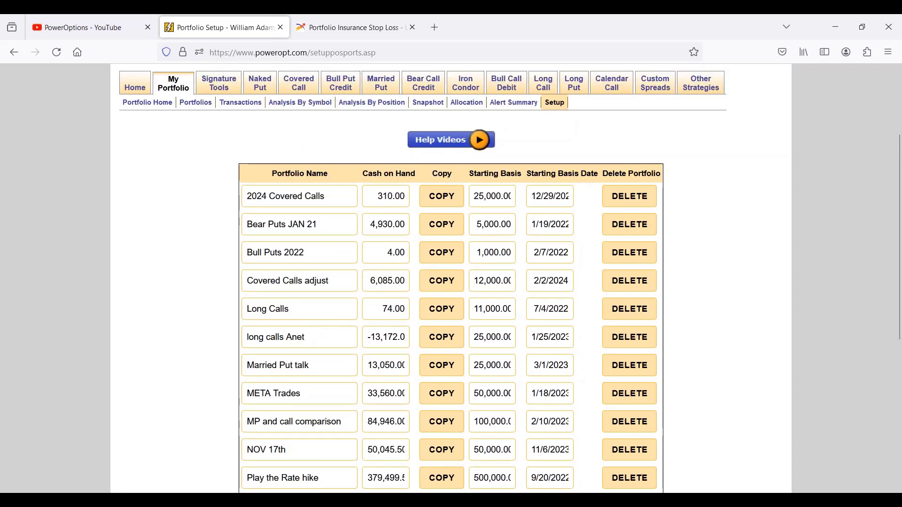
scroll(439, 201, down, 5)
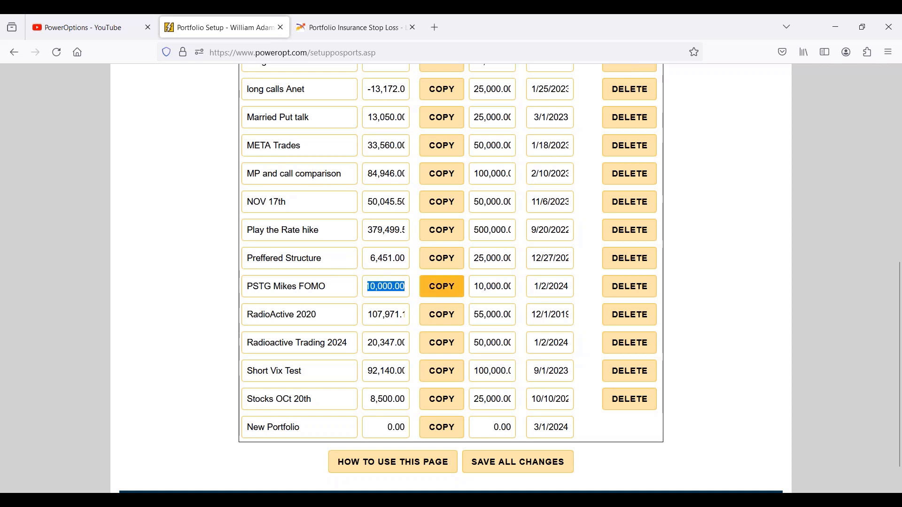
key(Tab)
key(Tab)
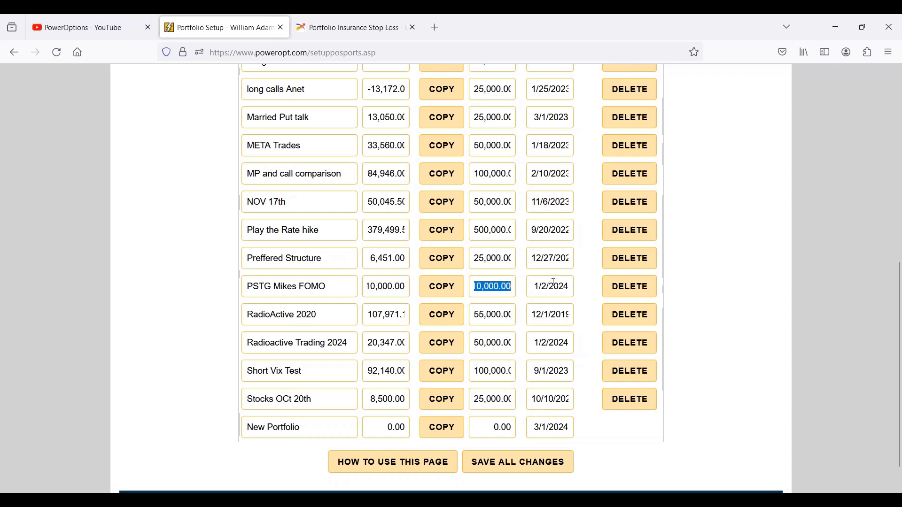
- Open the portfolios page for PSTG Mikes FOMO and examine its portfolio details
scroll(540, 263, up, 6)
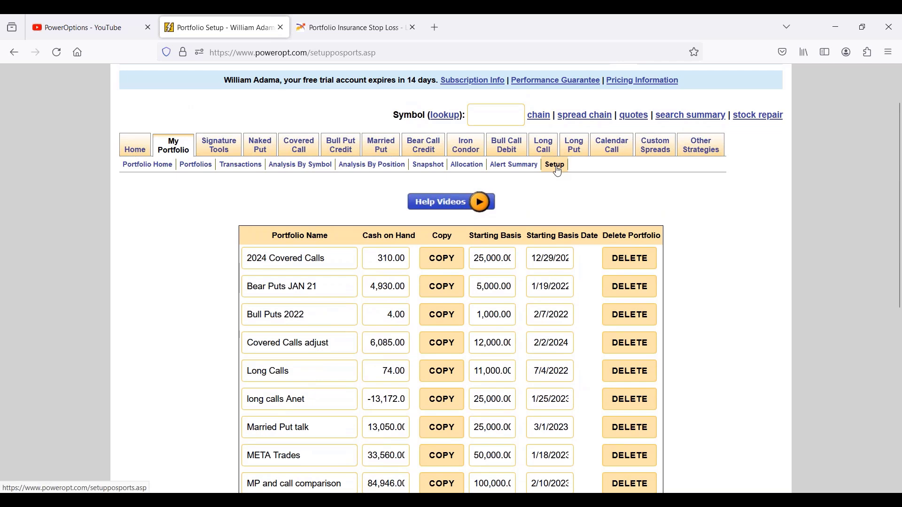
click(196, 167)
scroll(254, 221, down, 1)
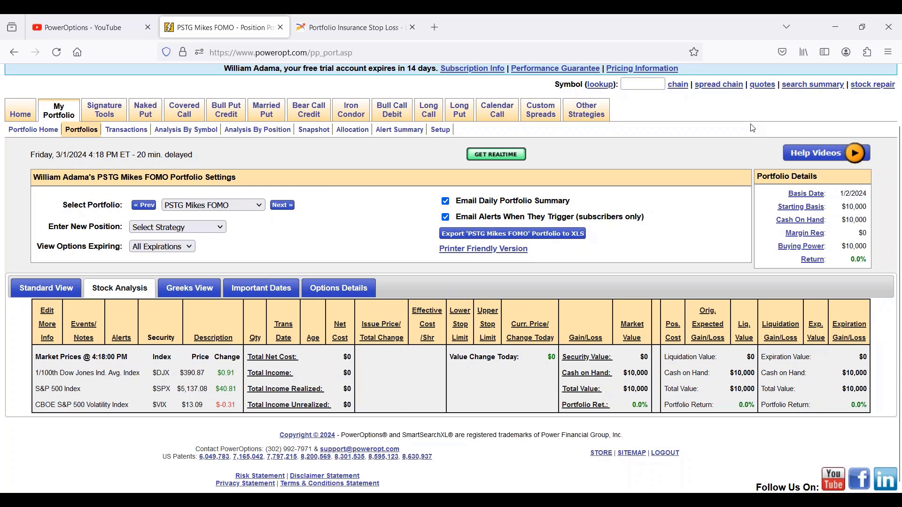
scroll(753, 127, down, 1)
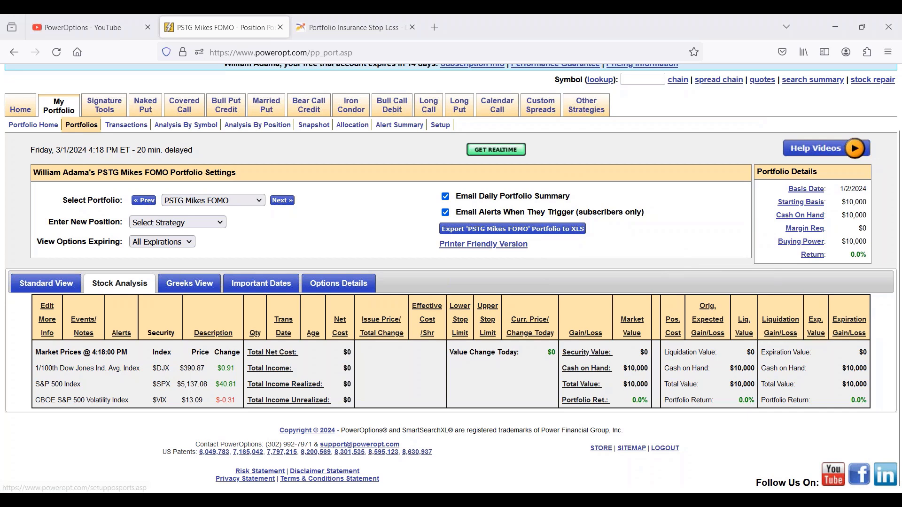
mouse_move(807, 222)
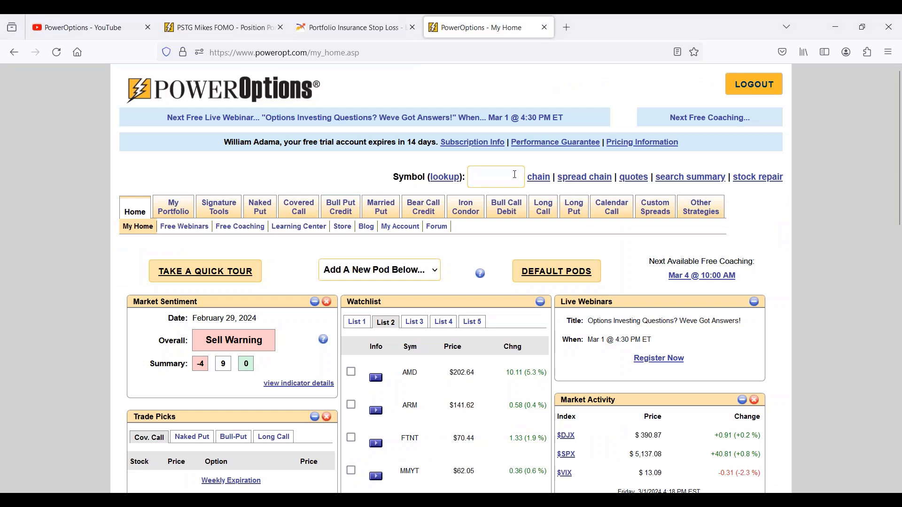
- Look up the stock quote and details for the symbol PSTG
click(516, 174)
text(PSTG)
click(635, 177)
scroll(83, 264, down, 2)
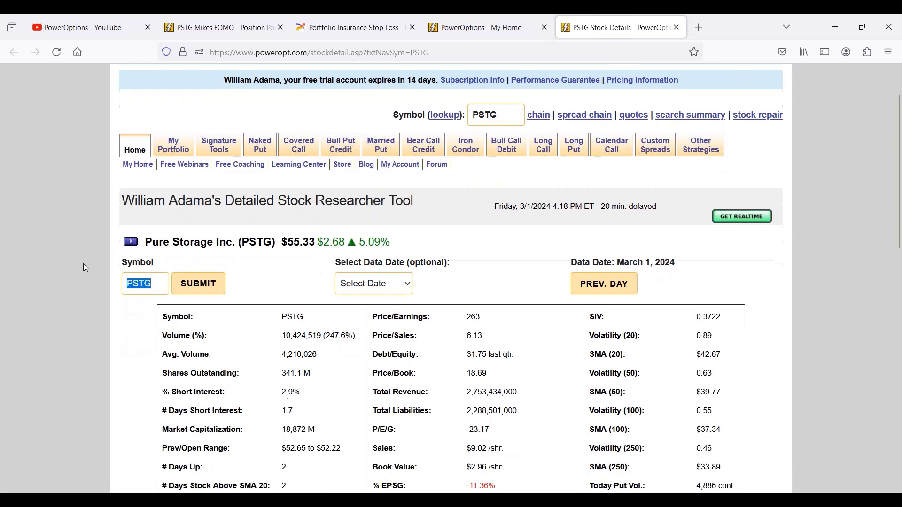
- Open the BigCharts price chart for Pure Storage and circle the price bars from about January 8 to mid-January
click(131, 242)
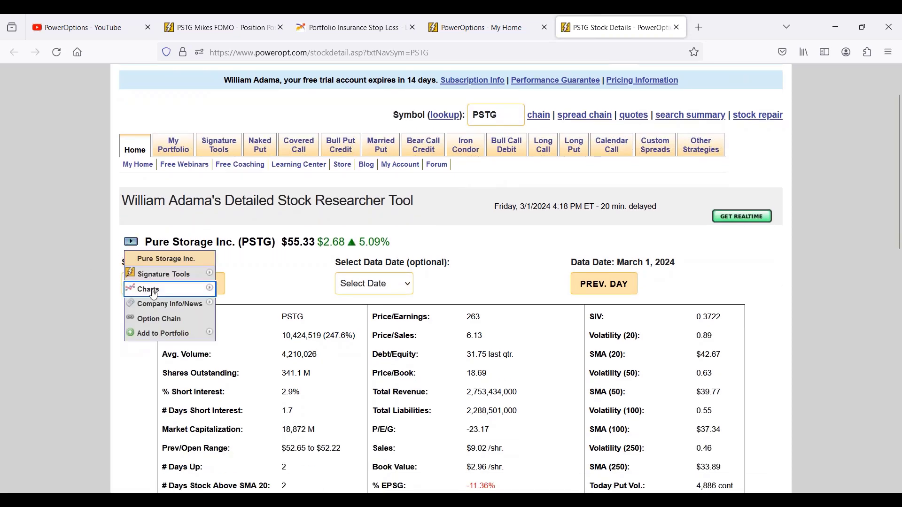
mouse_move(193, 296)
click(235, 304)
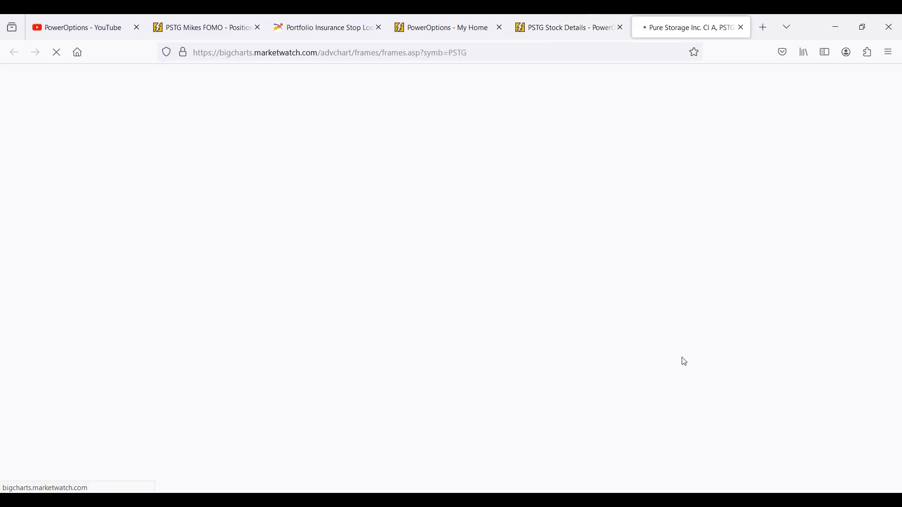
scroll(679, 362, down, 5)
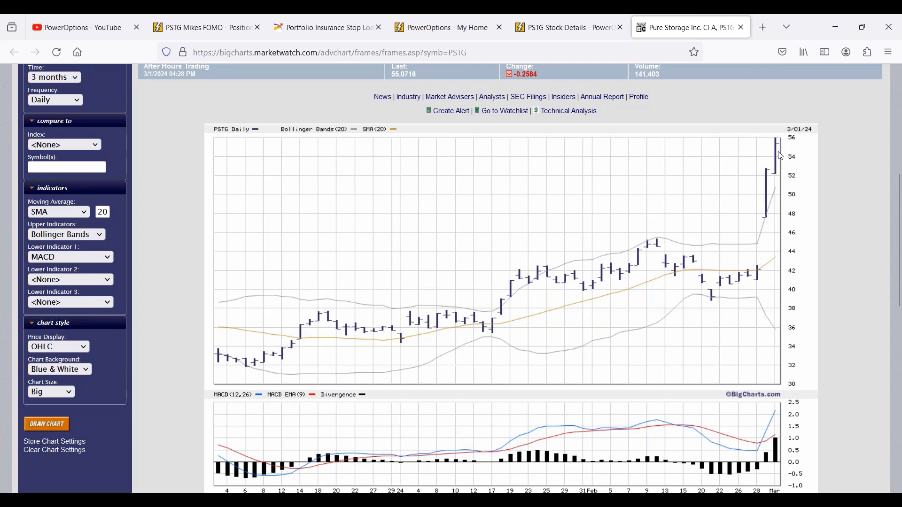
scroll(881, 226, down, 2)
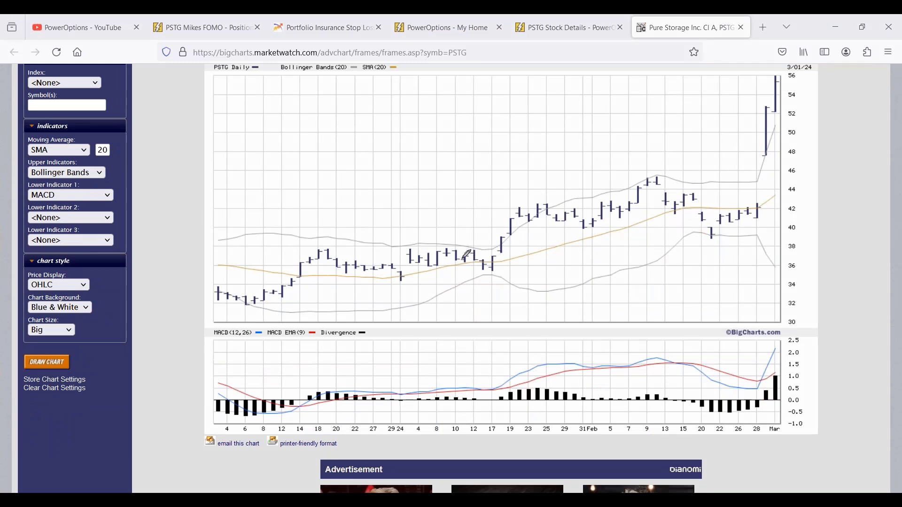
mouse_move(481, 247)
mouse_down()
mouse_move(444, 257)
mouse_move(505, 266)
mouse_move(470, 245)
mouse_up()
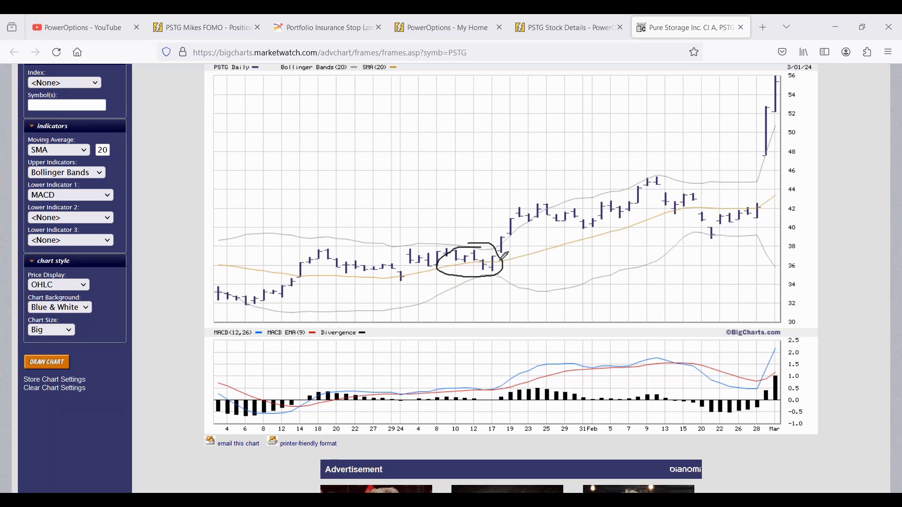
- Clear the earlier chart marking, then circle the breakout price bars around January 19 and the 19 label on the date axis
mouse_move(515, 223)
mouse_down()
mouse_move(496, 222)
mouse_move(523, 244)
mouse_move(511, 221)
mouse_up()
key(Escape)
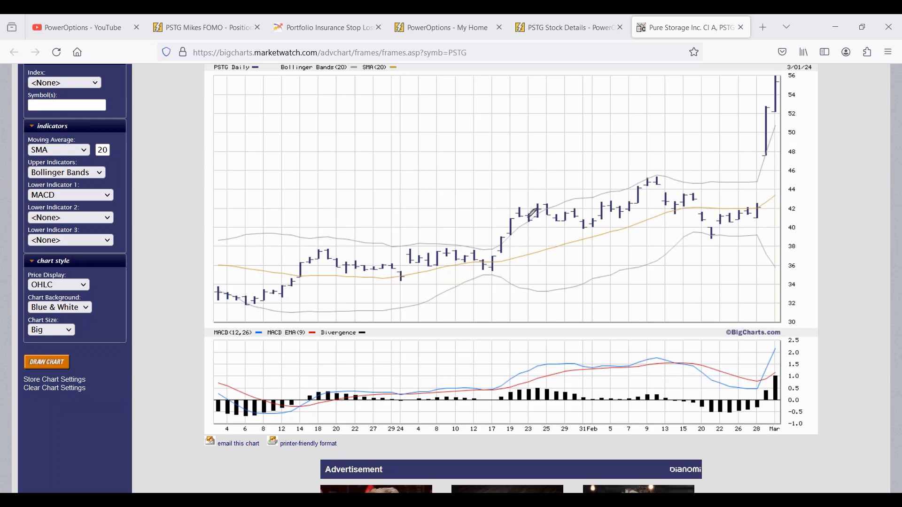
mouse_move(508, 216)
mouse_down()
mouse_move(484, 215)
mouse_move(515, 249)
mouse_move(535, 223)
mouse_move(523, 215)
mouse_up()
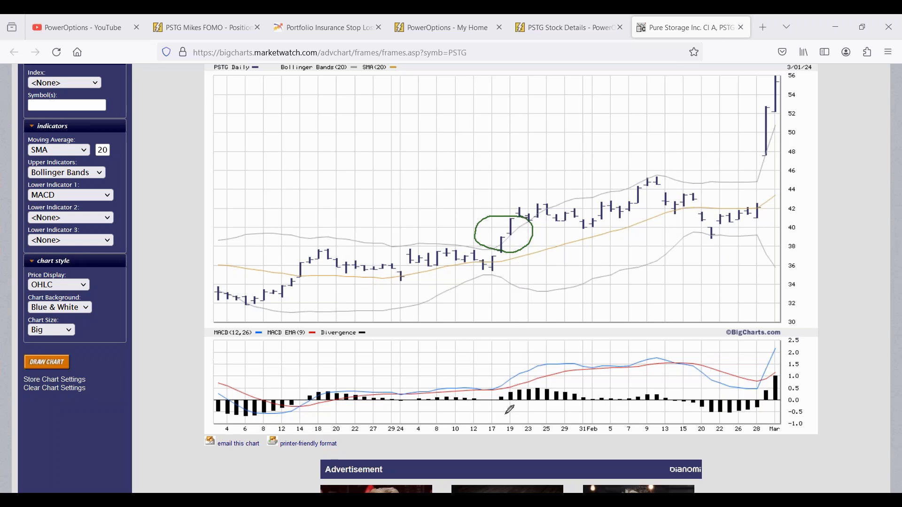
mouse_move(506, 413)
mouse_down()
mouse_move(517, 440)
mouse_move(505, 414)
mouse_up()
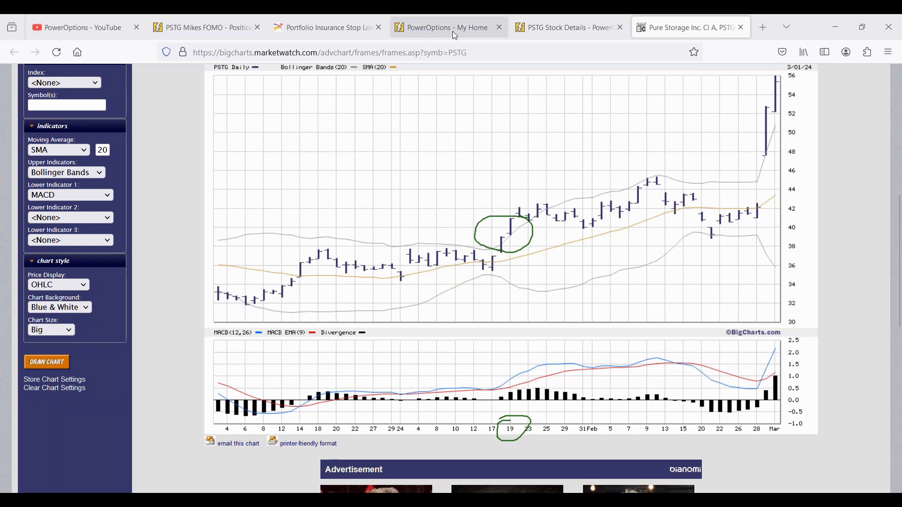
- Return to the PSTG stock details in PowerOptions and open the option chain for Pure Storage
click(587, 26)
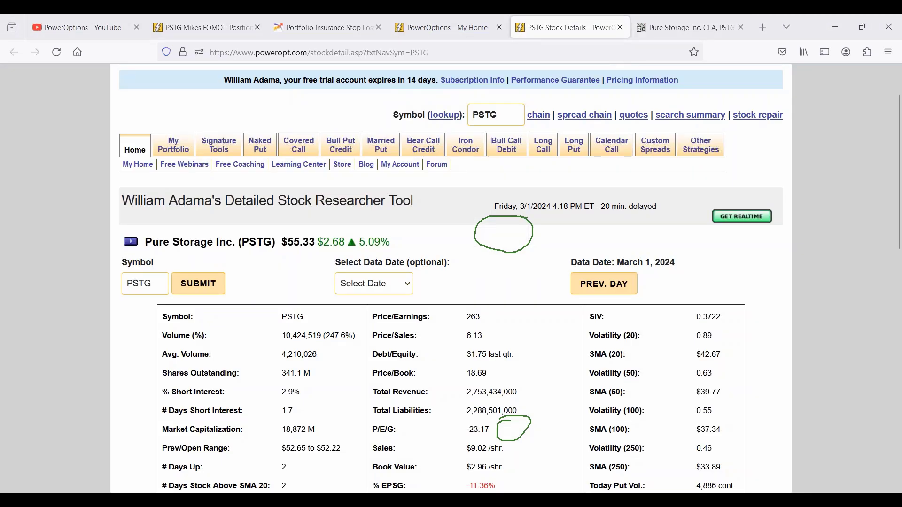
click(133, 243)
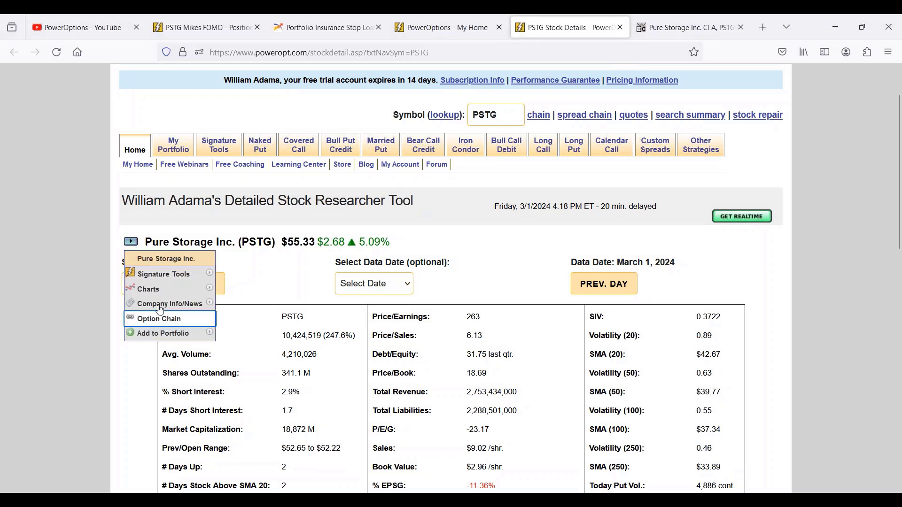
mouse_move(204, 288)
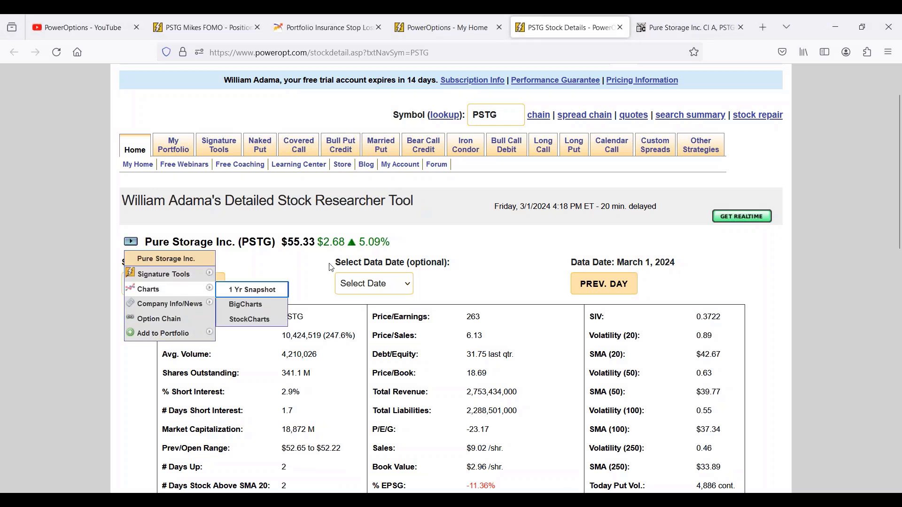
click(160, 319)
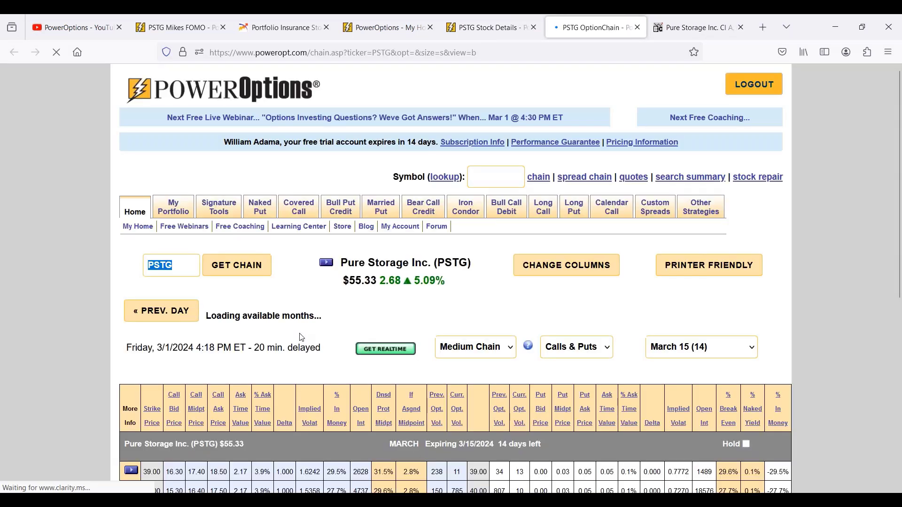
- Load the historical PSTG option chain for January 19, 2024
click(271, 312)
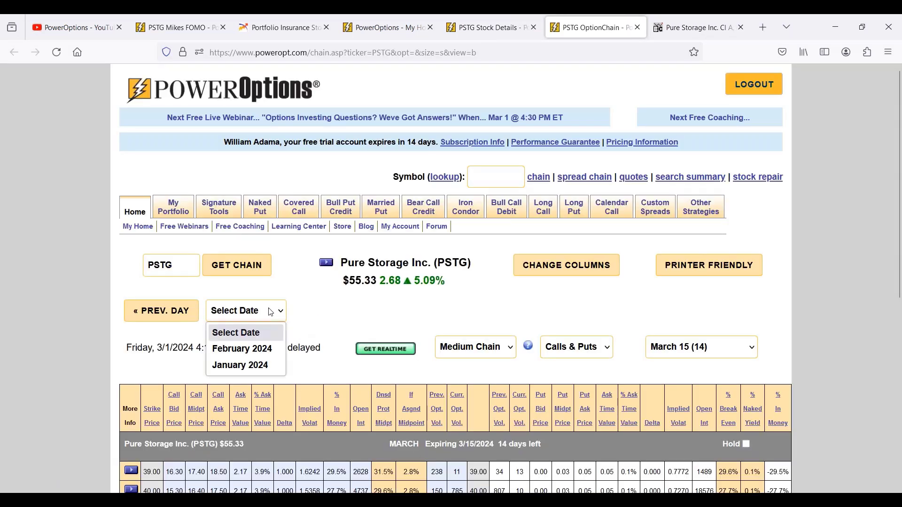
click(257, 366)
click(302, 323)
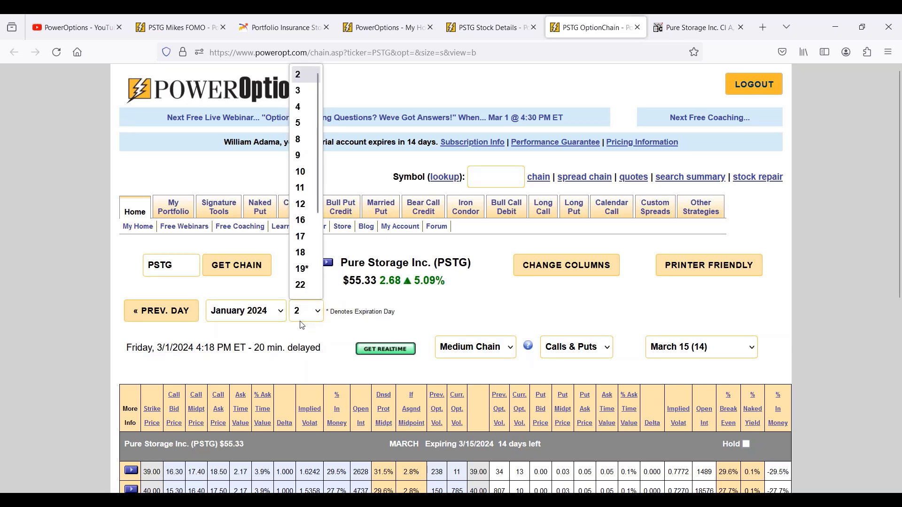
click(303, 268)
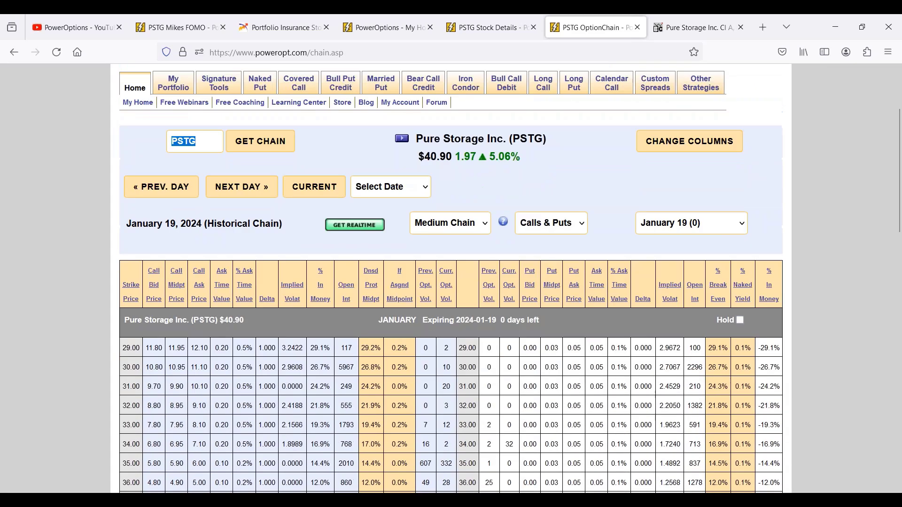
- Limit the historical chain to Puts Only with the August 16 (210) expiration
click(563, 233)
click(557, 276)
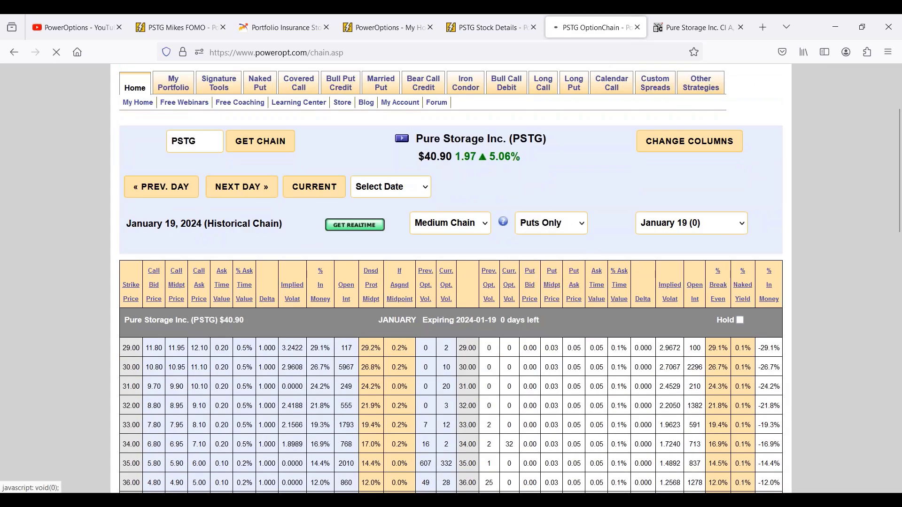
click(666, 350)
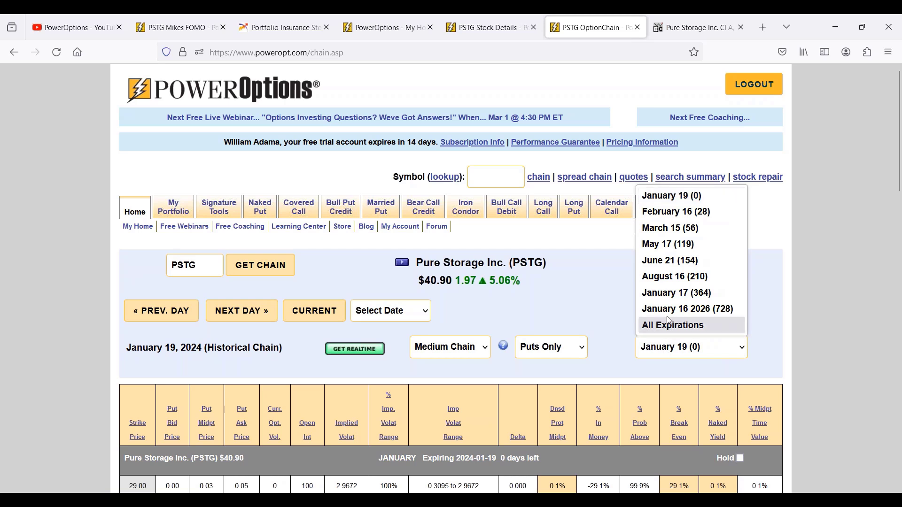
click(667, 281)
scroll(430, 410, down, 1)
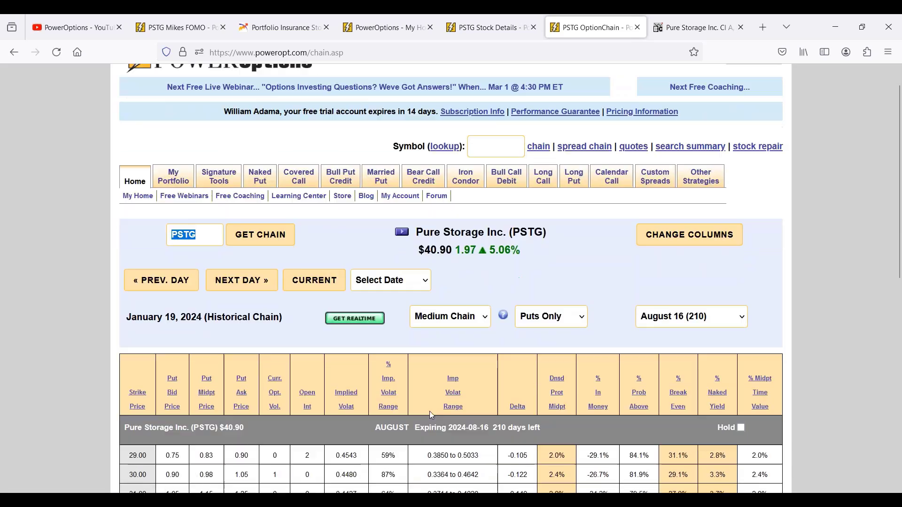
- Examine the August put chain, highlighting the stock price and the 43.00 strike's naked yield, bid and midpoint prices
scroll(430, 410, down, 5)
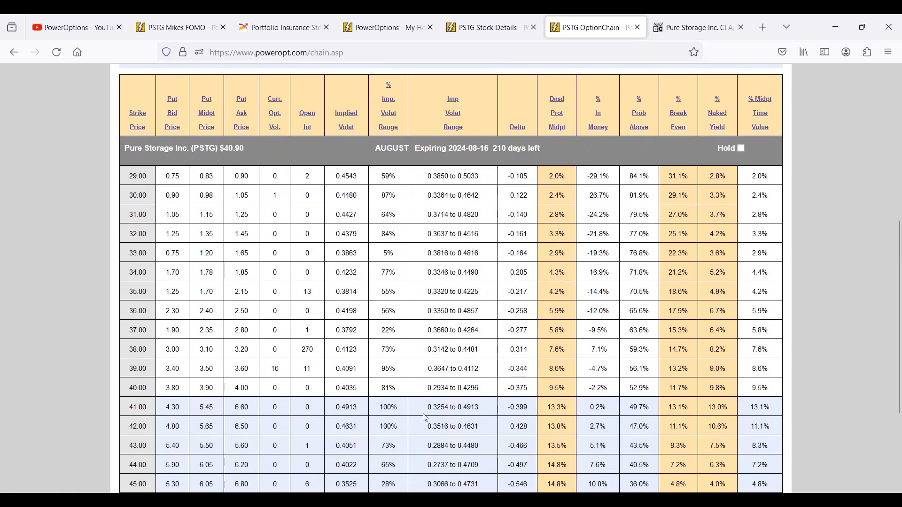
scroll(425, 417, down, 1)
scroll(425, 417, up, 2)
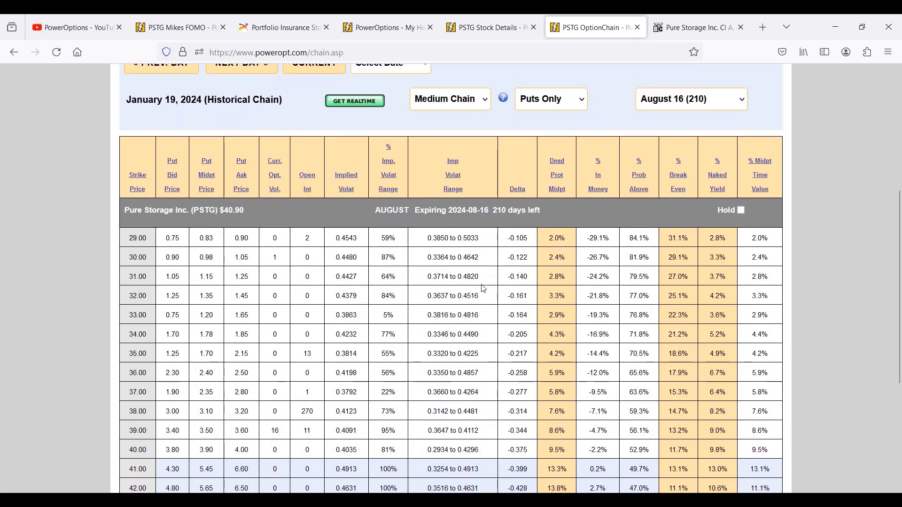
scroll(479, 288, down, 2)
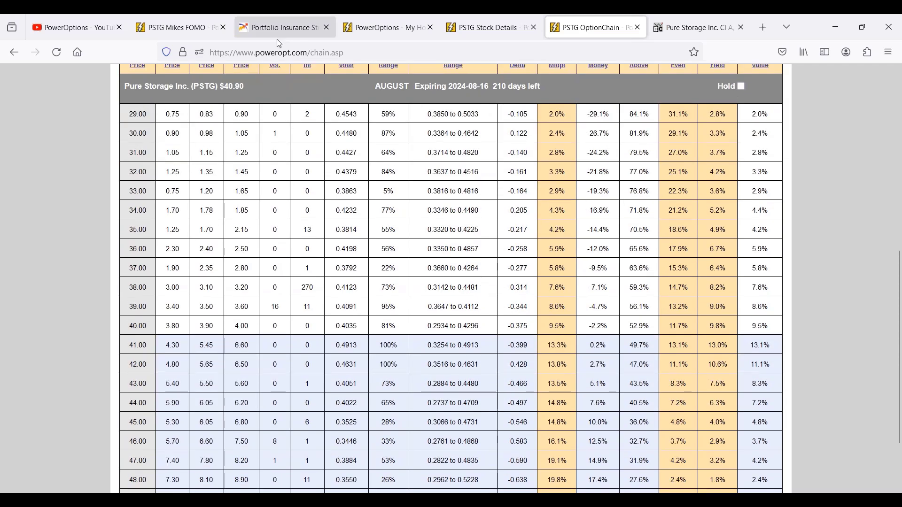
drag(224, 87, 244, 87)
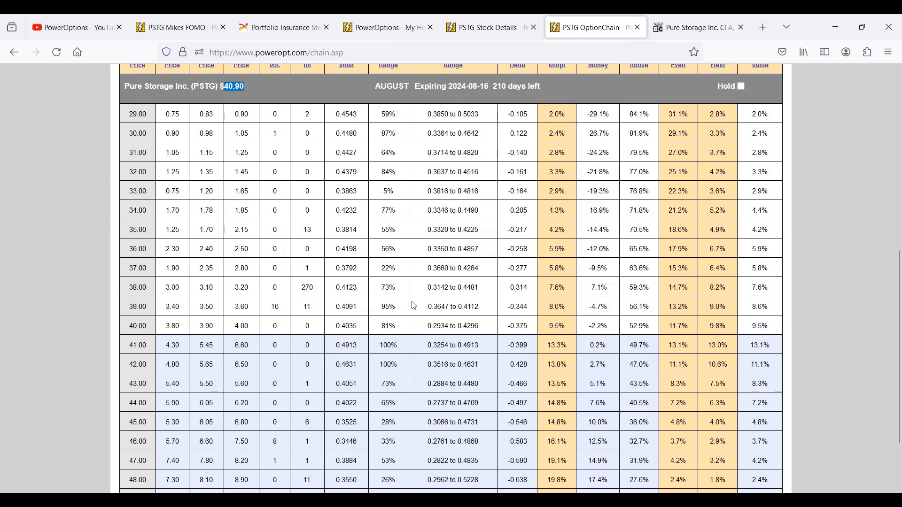
drag(708, 385, 736, 388)
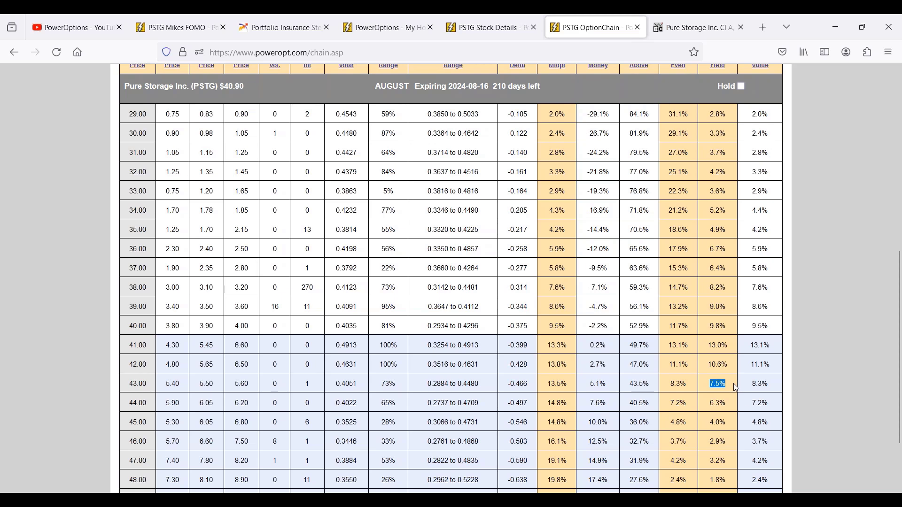
scroll(736, 388, up, 1)
scroll(736, 387, down, 1)
drag(128, 384, 224, 387)
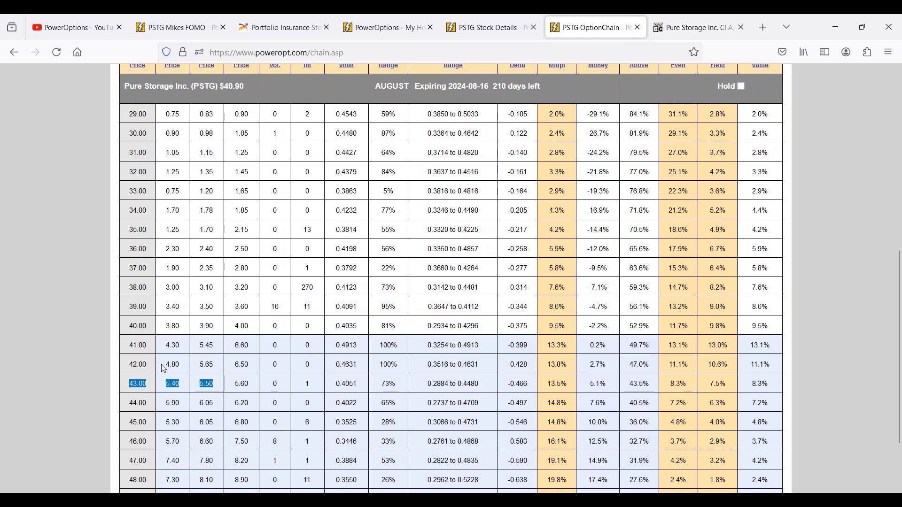
- Compare the 44.00 strike put with its neighbours and highlight its midpoint price
scroll(176, 383, up, 1)
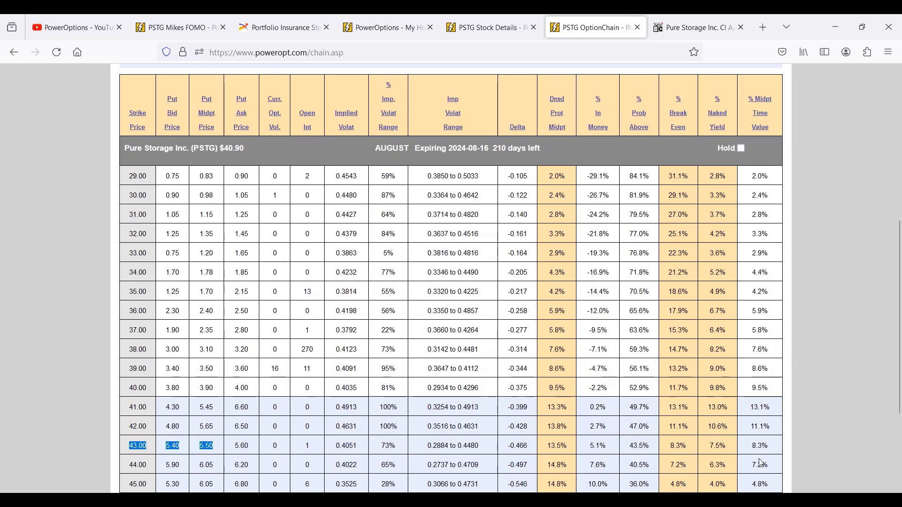
scroll(762, 463, down, 1)
drag(769, 400, 719, 408)
click(201, 405)
double_click(203, 407)
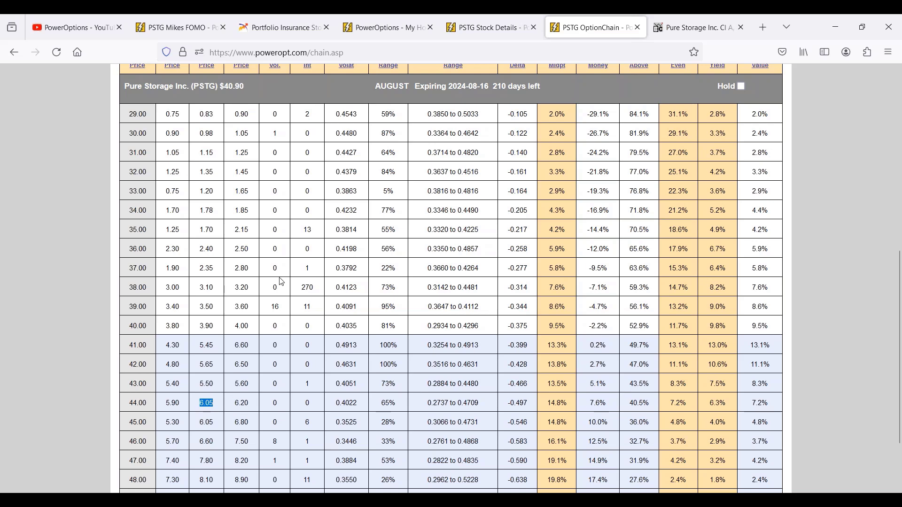
scroll(237, 404, up, 5)
scroll(451, 282, up, 1)
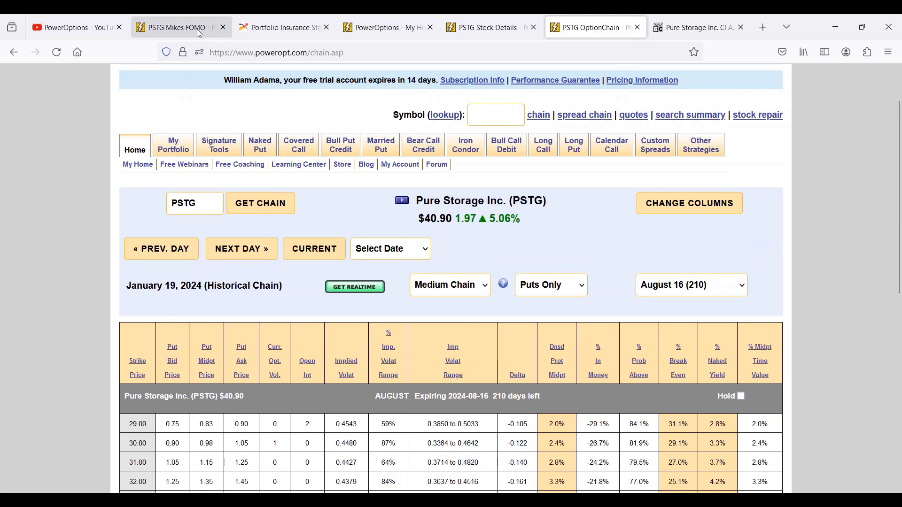
- Start a new Married Put position in the PSTG Mikes FOMO portfolio
click(177, 28)
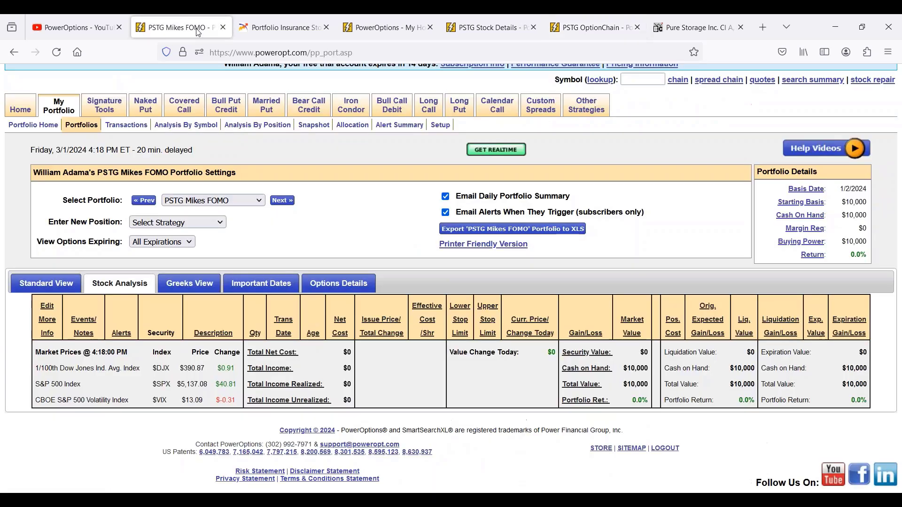
click(203, 219)
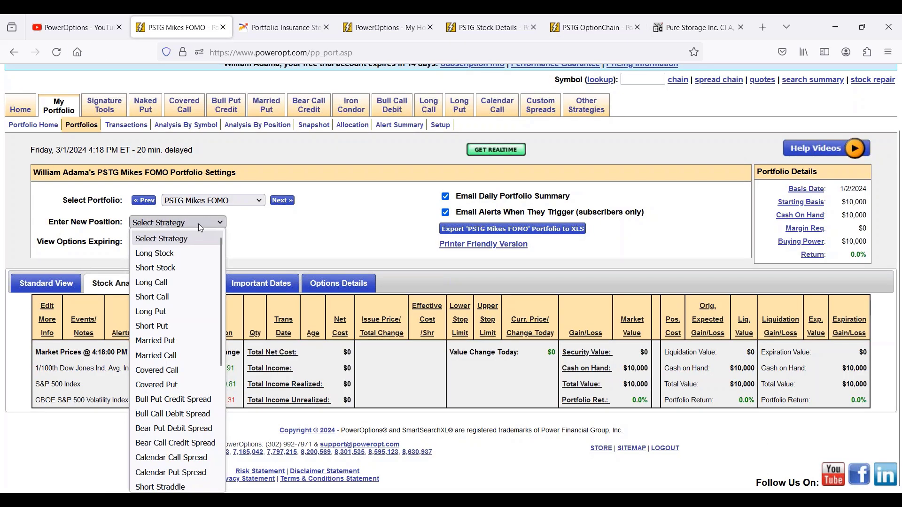
click(159, 340)
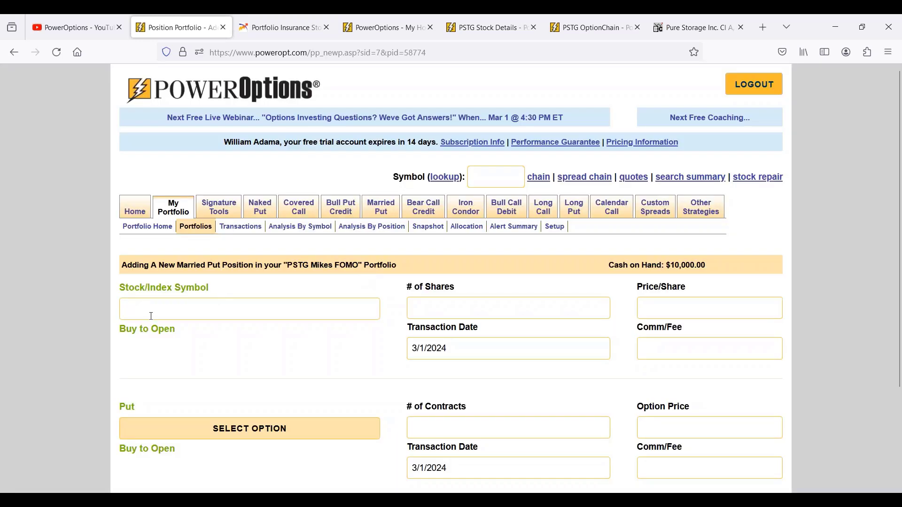
- Enter PSTG as the stock symbol and 100 as the number of shares
click(187, 316)
text(PSTG)
click(455, 305)
text(1000)
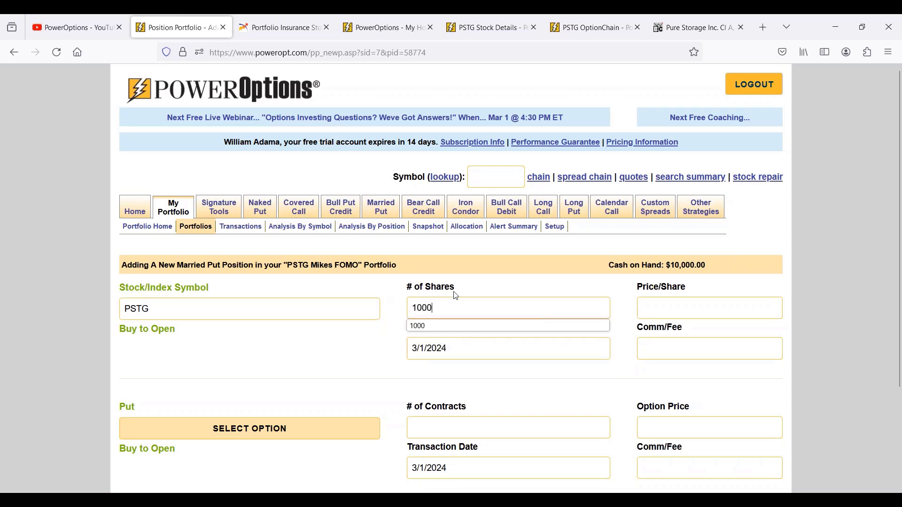
key(BackSpace)
- Set the stock purchase's transaction date to 01/19/2024 and its price per share to 40.90
click(456, 350)
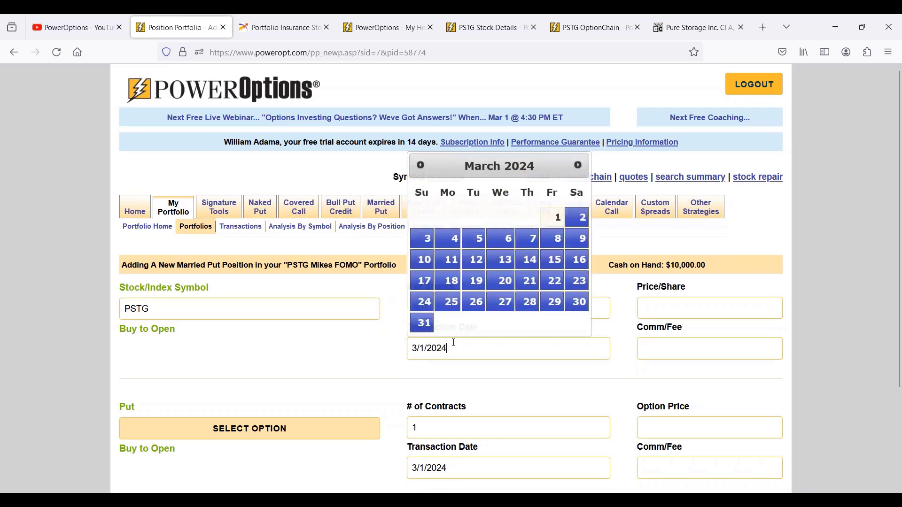
click(428, 168)
click(428, 168)
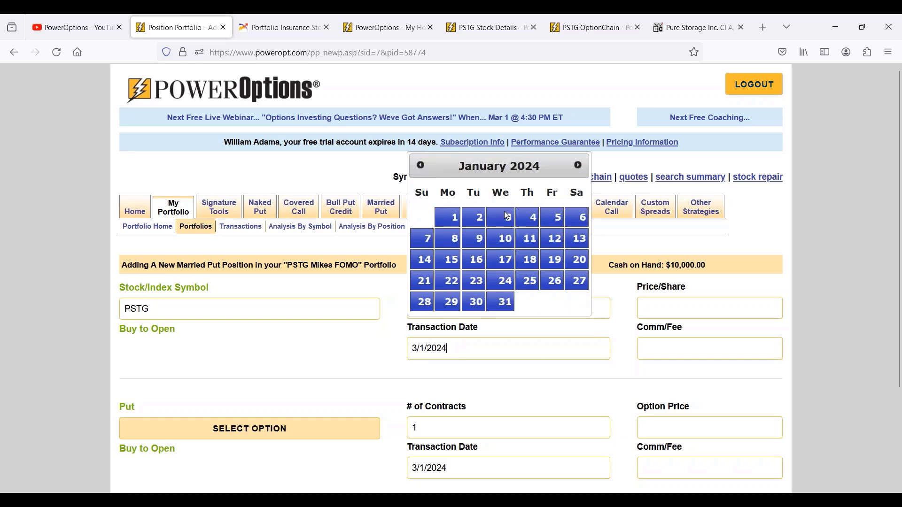
click(550, 260)
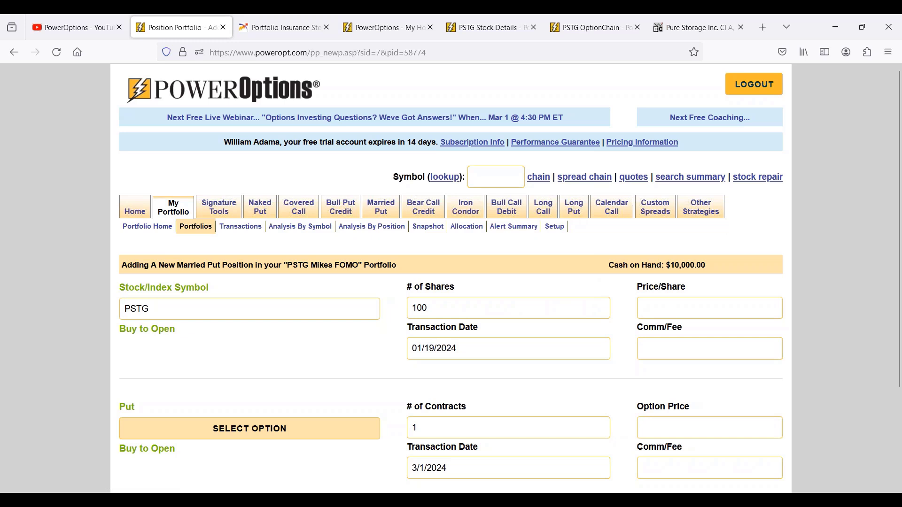
text(40.90)
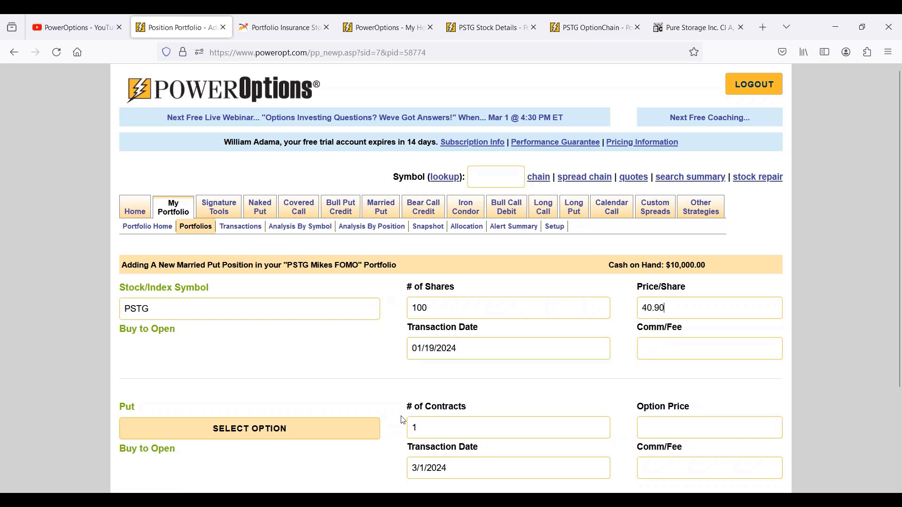
- Select the August 16, 2024 44.00 put as the option for the married put position
scroll(357, 399, down, 2)
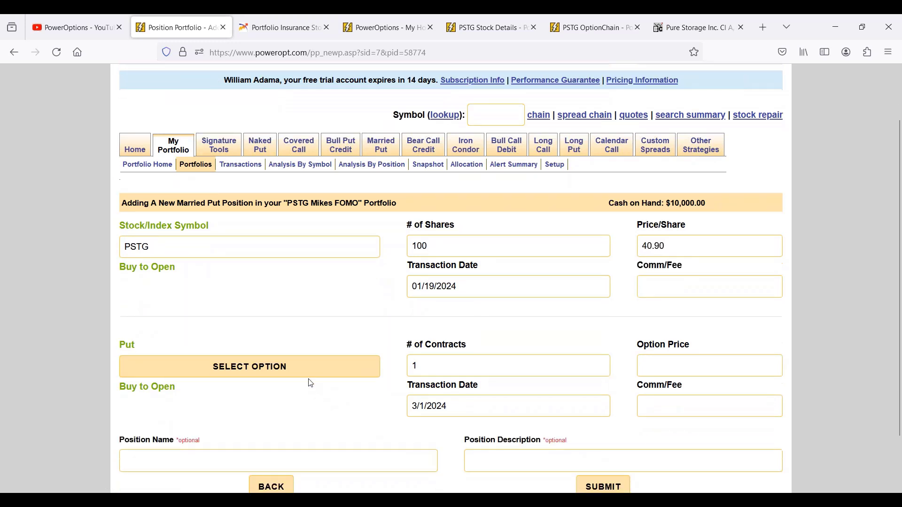
click(308, 369)
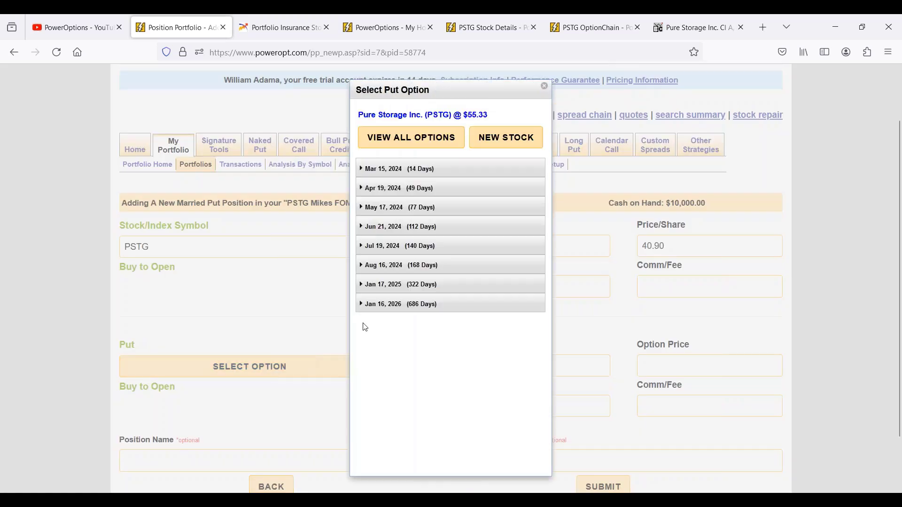
click(377, 266)
scroll(380, 282, down, 5)
scroll(381, 284, down, 3)
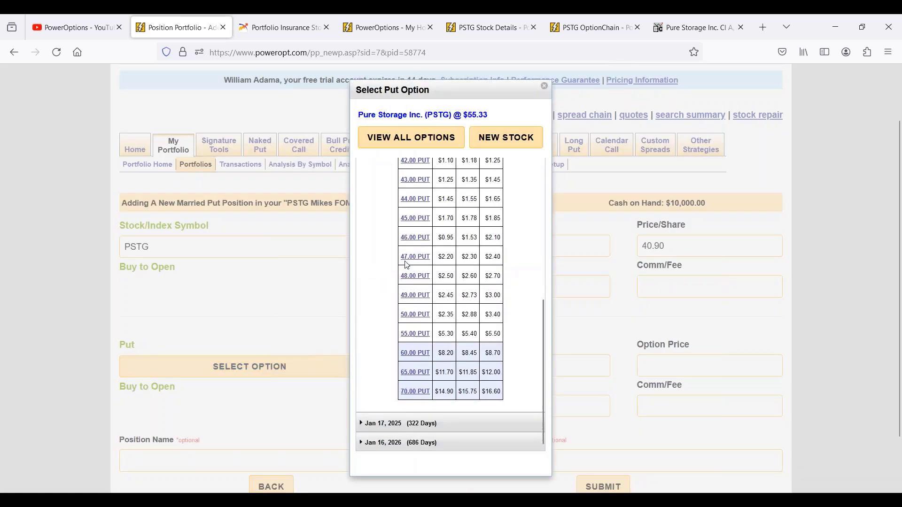
click(416, 208)
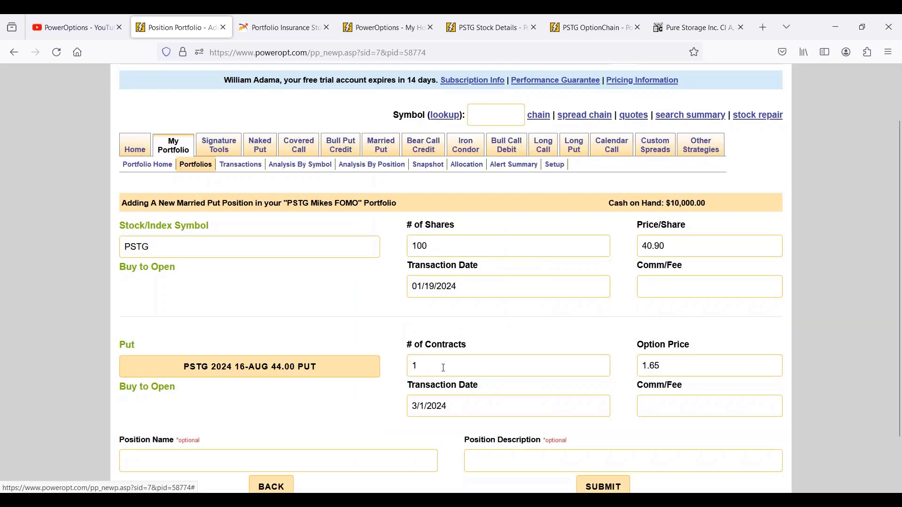
- Set the put's transaction date to 01/19/2024
click(437, 407)
click(421, 224)
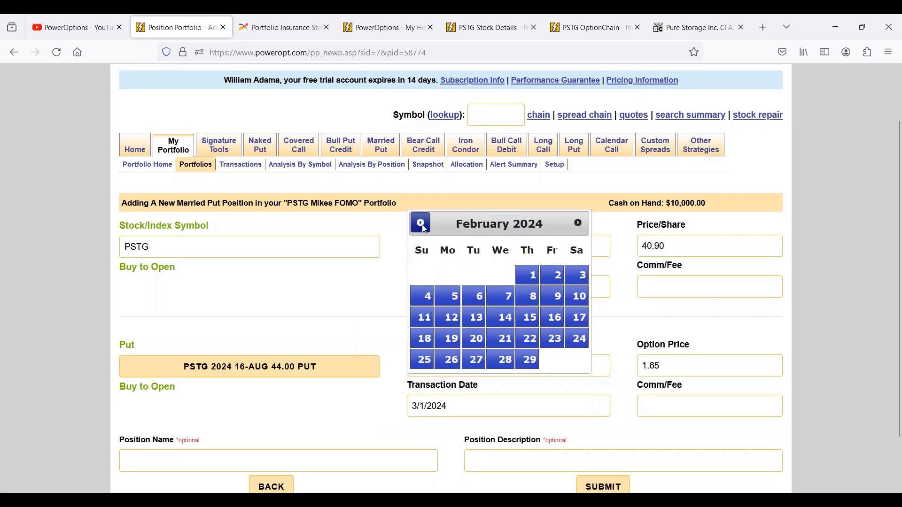
click(421, 224)
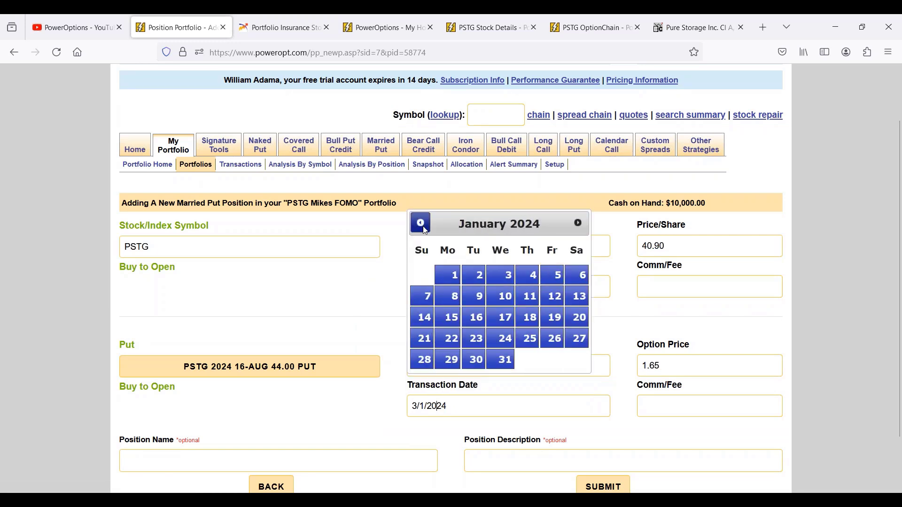
click(554, 318)
- Set the put's option price to 6.05 and submit the married put position
drag(676, 366, 589, 363)
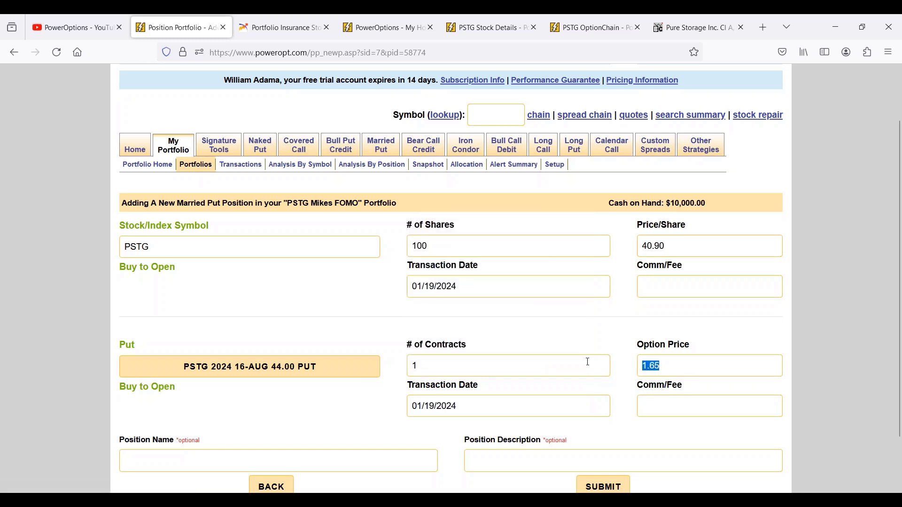
key(BackSpace)
text(6.05)
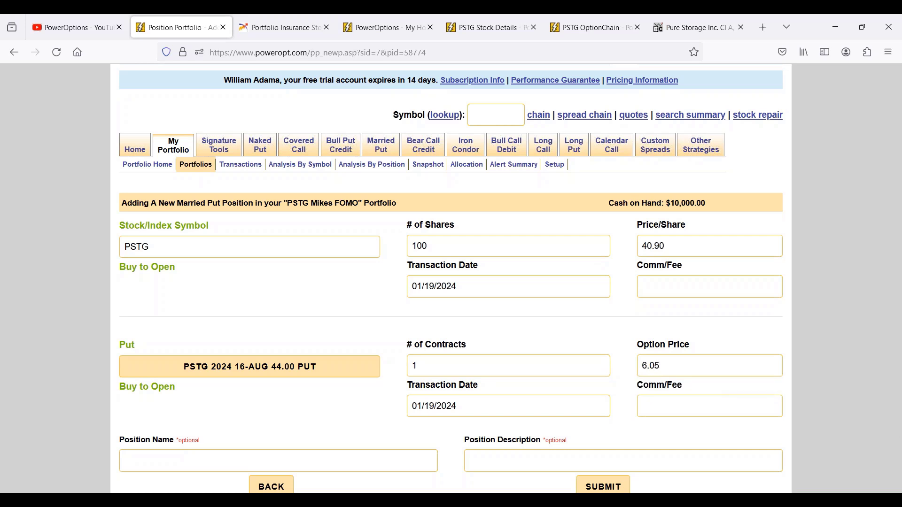
scroll(523, 365, down, 2)
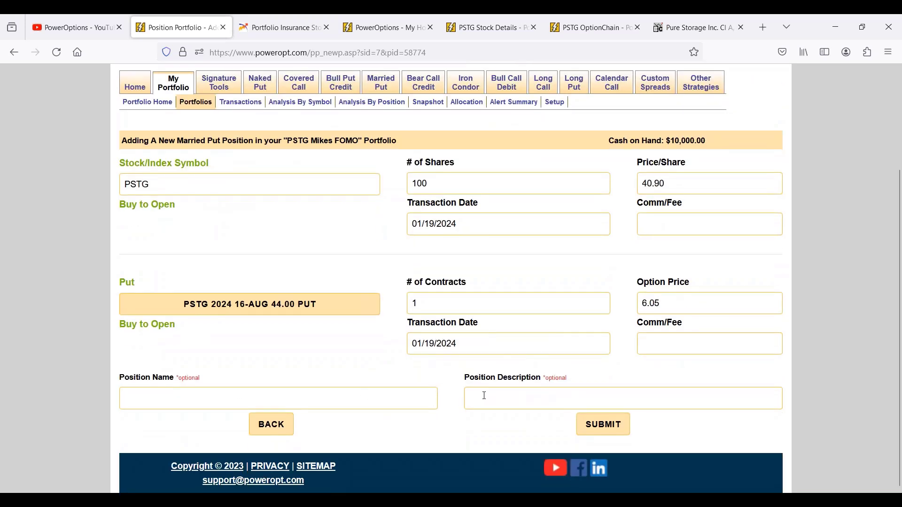
click(618, 429)
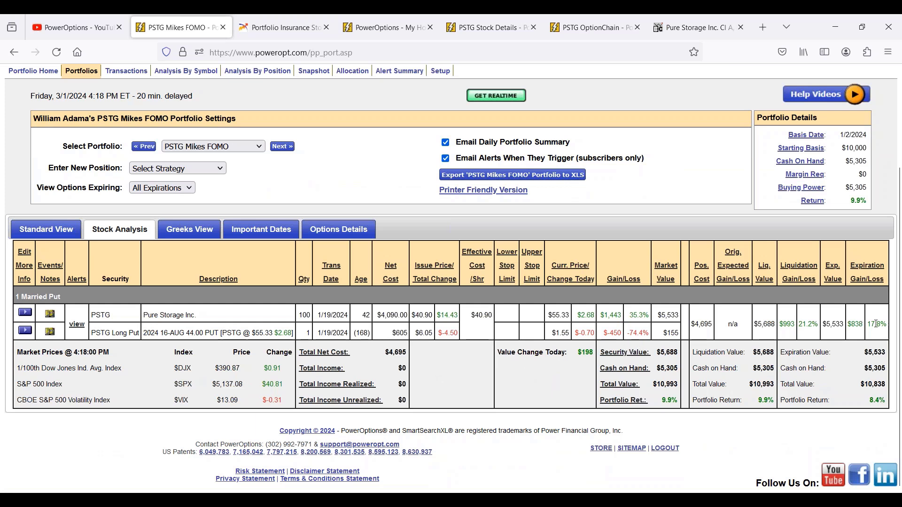
- Review the PSTG position's liquidation gain, the stock and put issue prices, and the stock's percentage gain in the portfolio
double_click(807, 324)
double_click(448, 315)
drag(437, 334, 459, 334)
drag(629, 316, 642, 316)
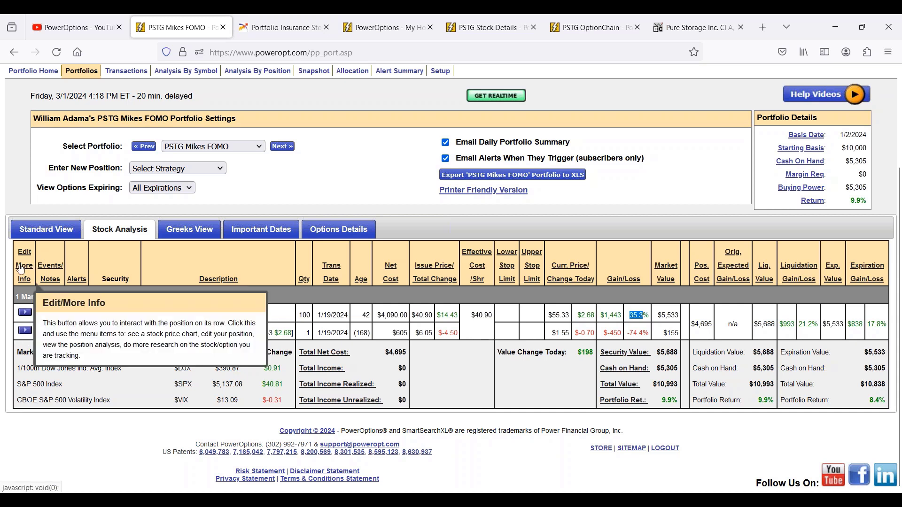
click(25, 314)
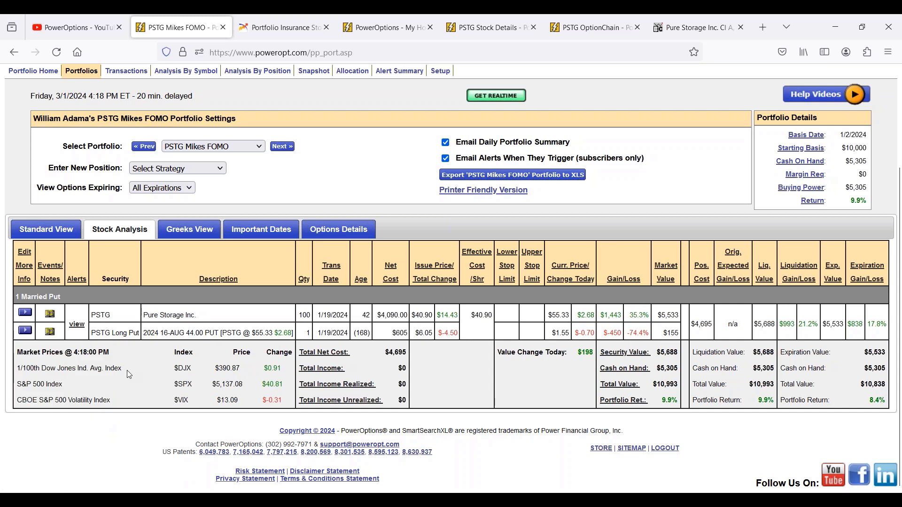
- Open the PSTG position's event history and check the recorded stock and put purchase details and dates
click(53, 319)
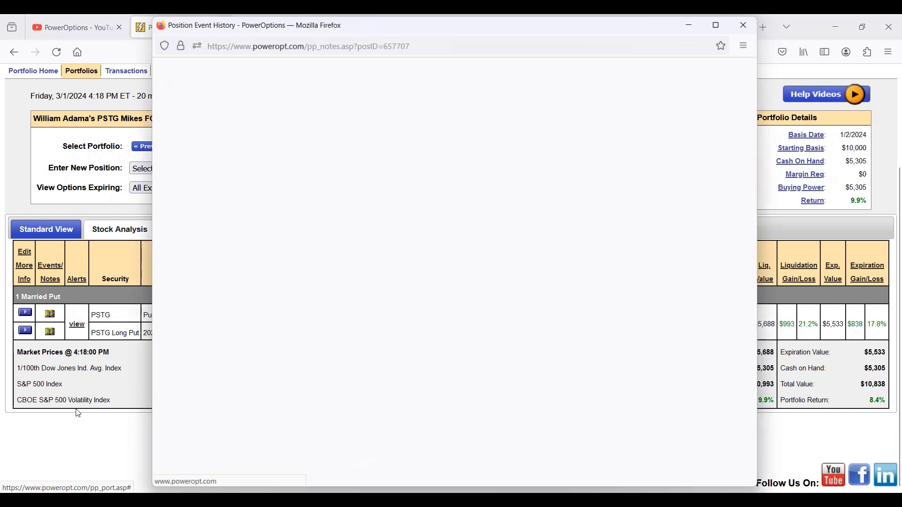
scroll(363, 253, down, 3)
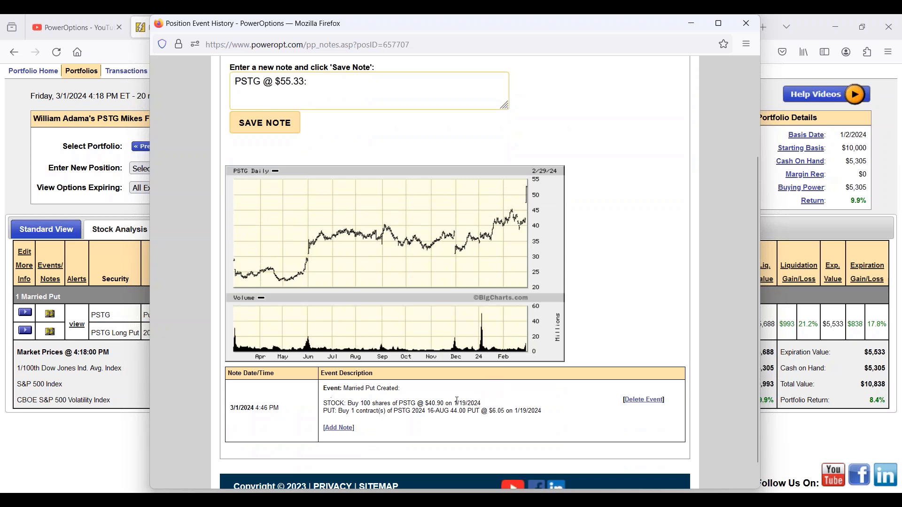
drag(281, 407, 435, 422)
drag(513, 412, 556, 418)
scroll(554, 423, down, 1)
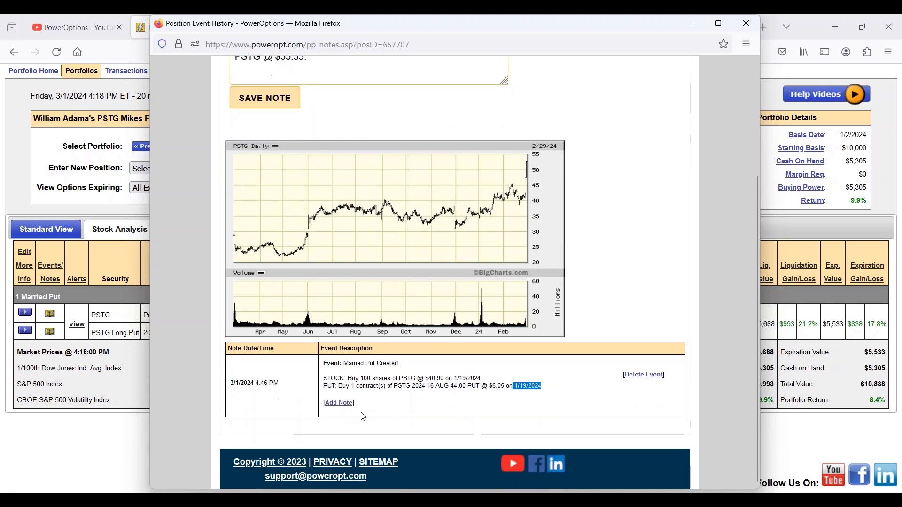
- Start a note on the Married Put Created event reading "Just started PO trial. Entering new positions to match brokers."
click(341, 403)
click(443, 434)
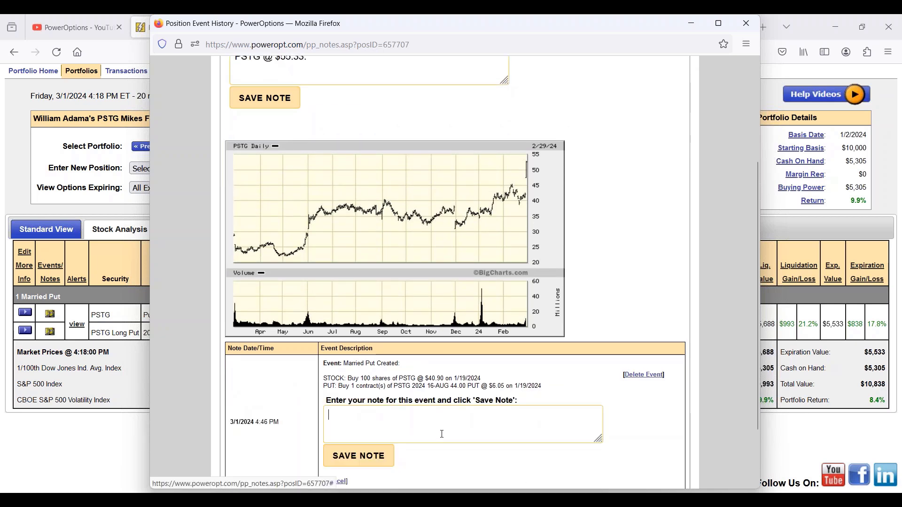
text(Just )
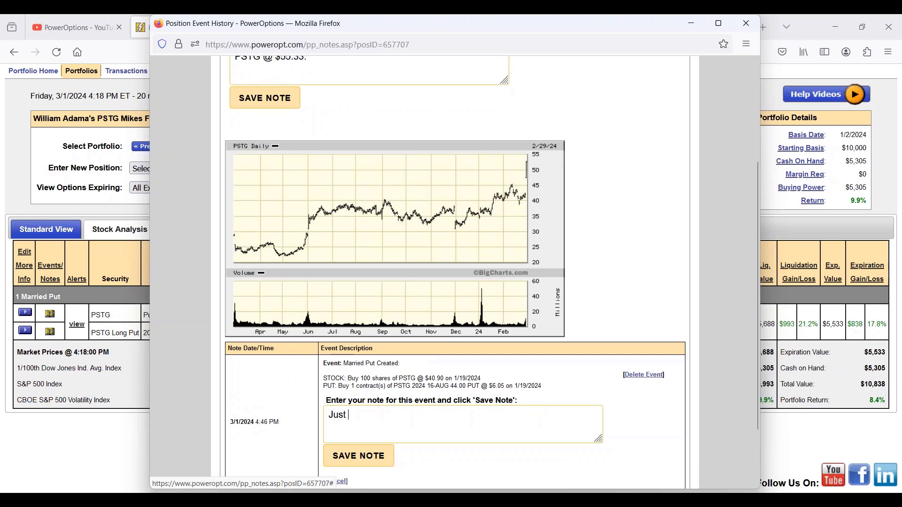
text(startted PO trial. Add)
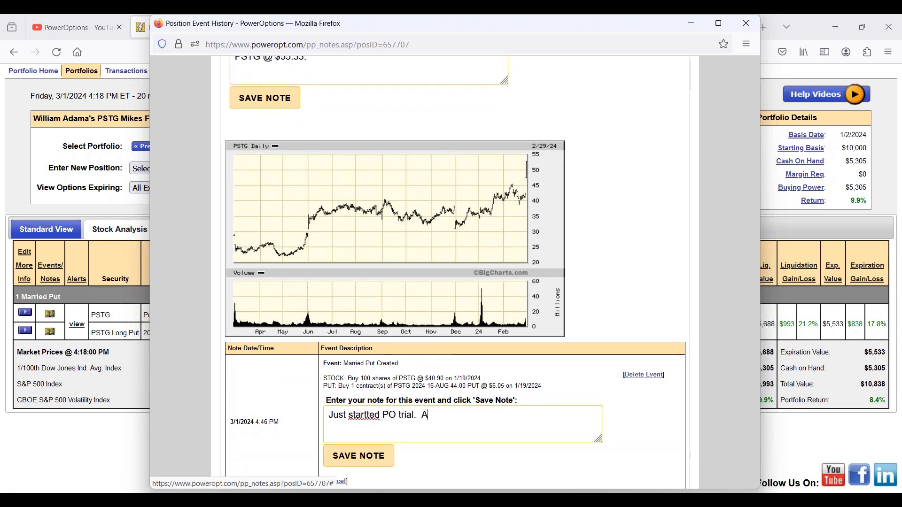
key(BackSpace)
key(BackSpace)
key(BackSpace)
key(BackSpace)
key(BackSpace)
key(BackSpace)
key(BackSpace)
key(BackSpace)
key(BackSpace)
key(BackSpace)
key(BackSpace)
key(BackSpace)
key(BackSpace)
key(BackSpace)
key(BackSpace)
key(BackSpace)
key(BackSpace)
key(BackSpace)
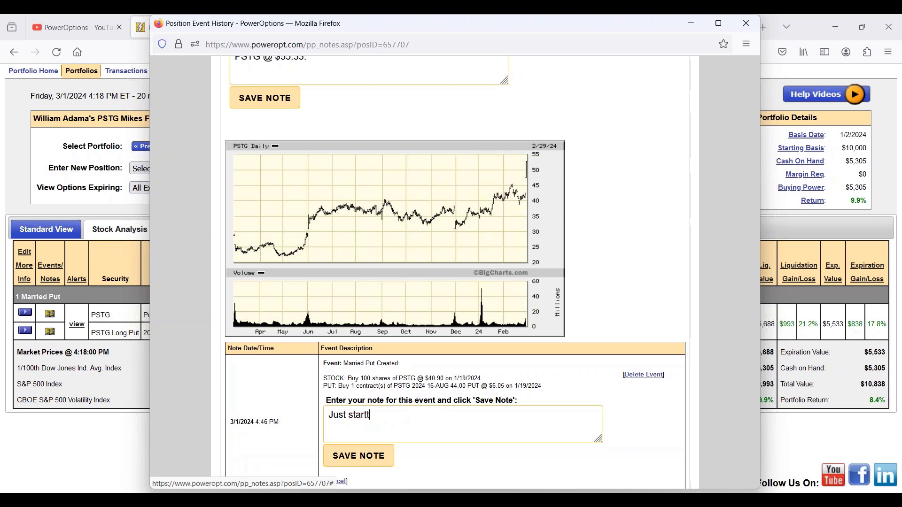
text(ted PO trial., Entereing ne)
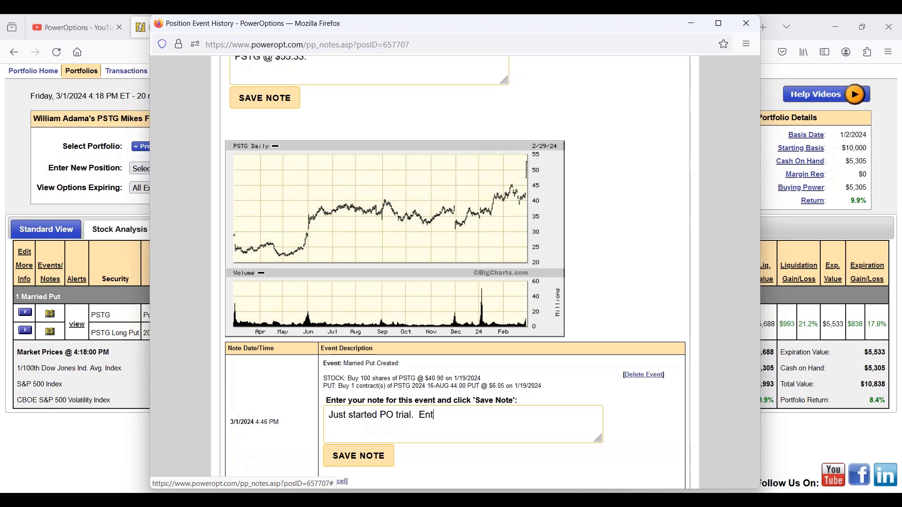
key(BackSpace)
key(BackSpace)
key(BackSpace)
key(BackSpace)
key(BackSpace)
key(BackSpace)
key(BackSpace)
text(ri)
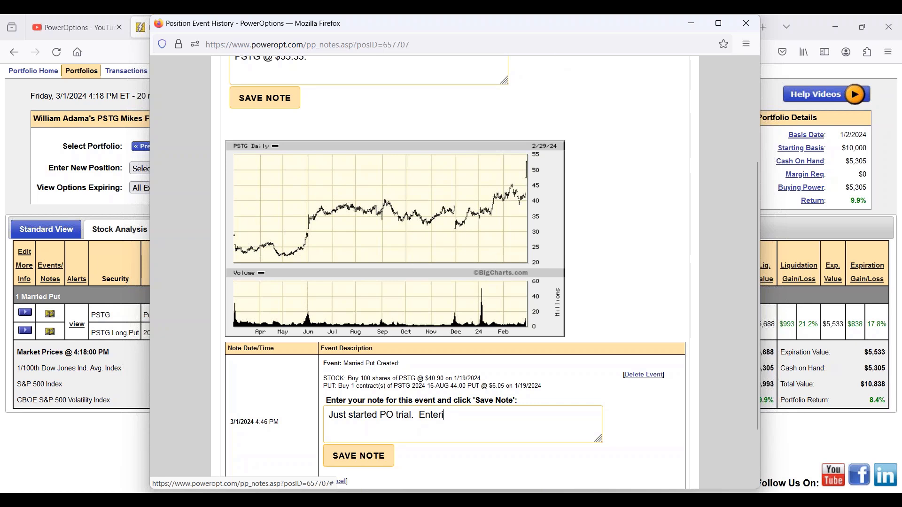
text(ng new positio)
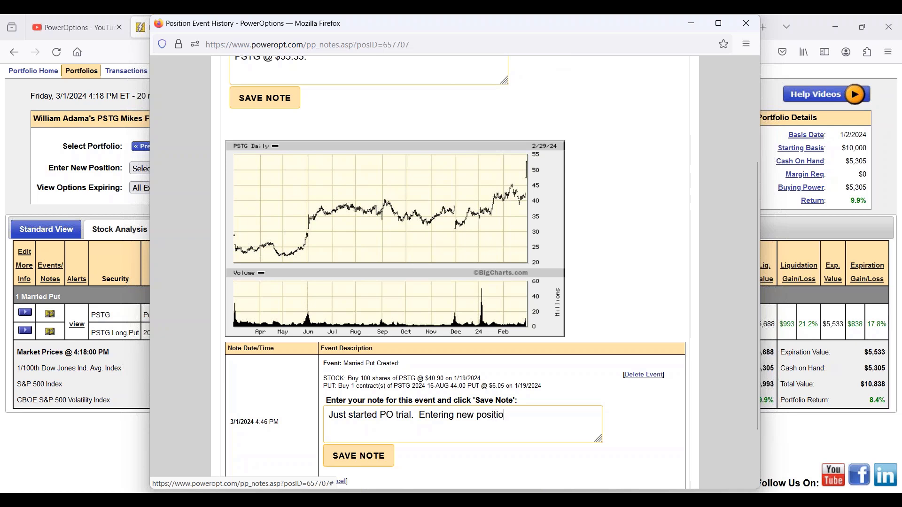
text(ns to match b)
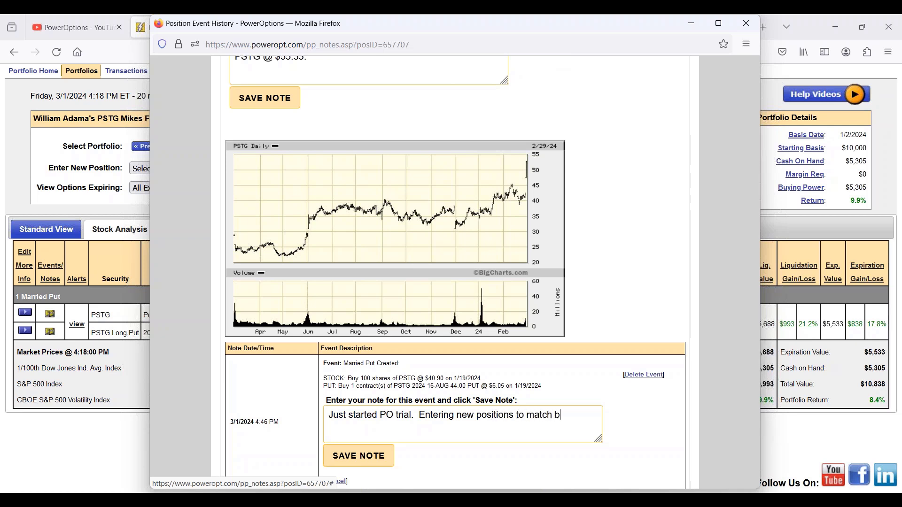
text(rokers. Have 2 o)
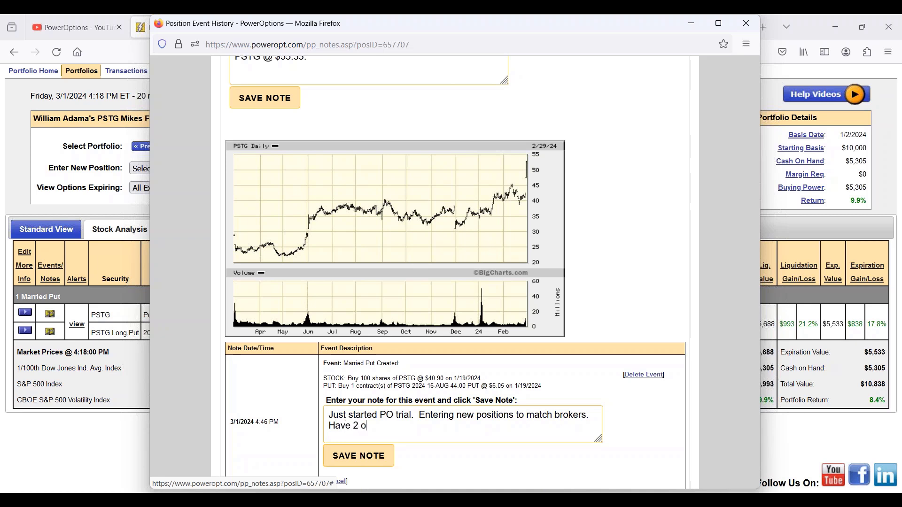
- Finish the note with "Have 2 or 3 previous adjustments on PSTG Married Put prior to earnings breakout...", save it, and close the event history
text(r 3 previous adjustment)
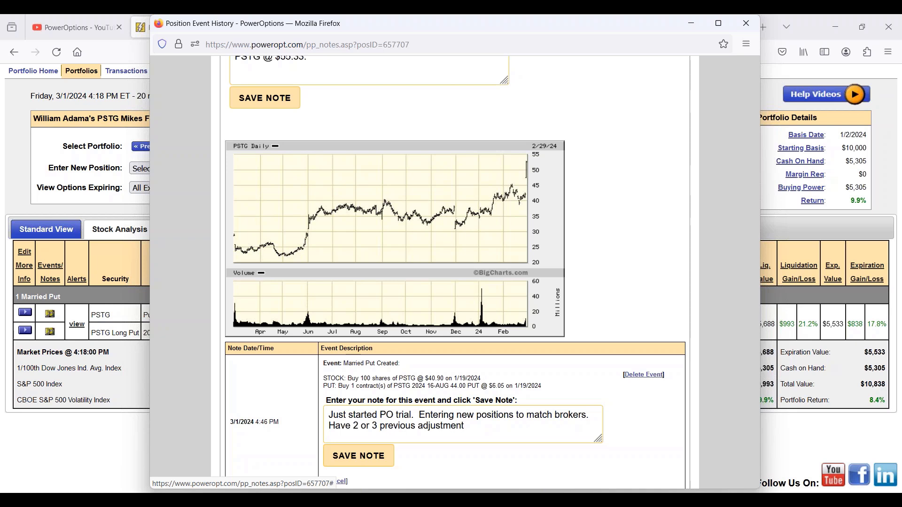
text(s on PSTG Married )
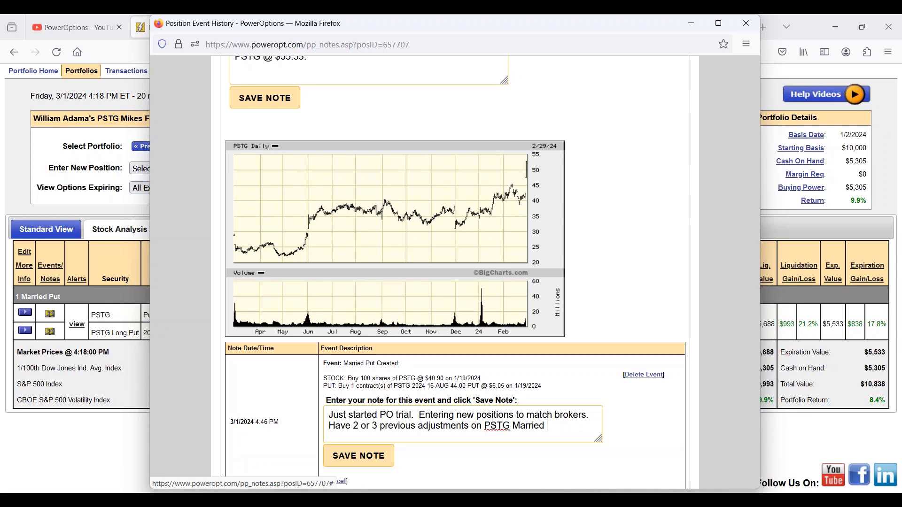
text(Put prior to ear)
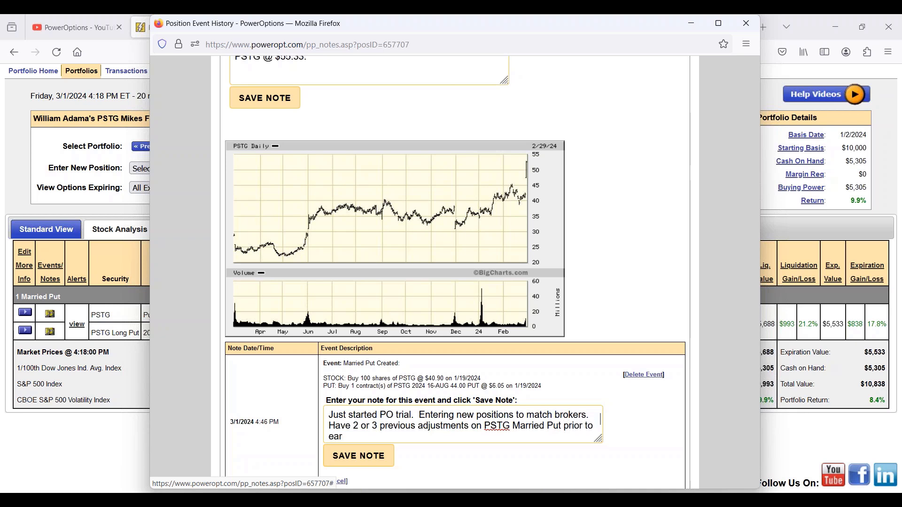
text(nings breakout...)
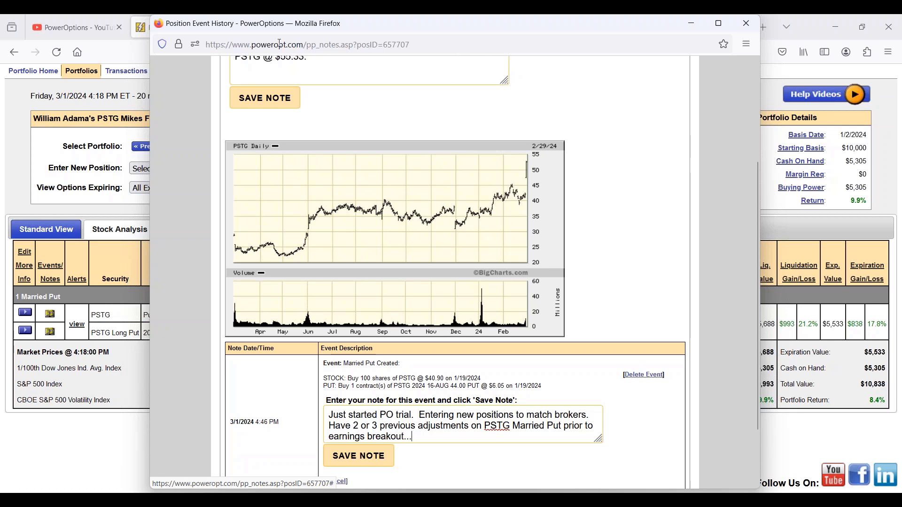
click(350, 459)
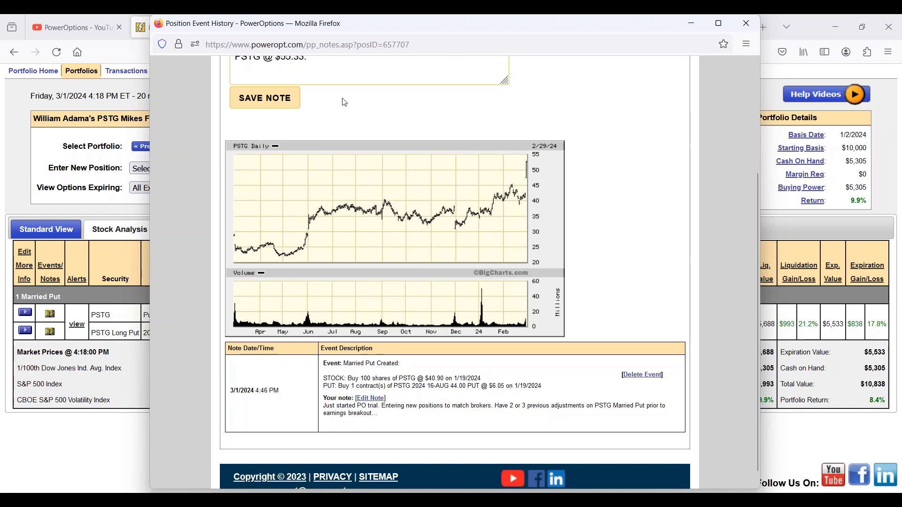
scroll(423, 140, up, 3)
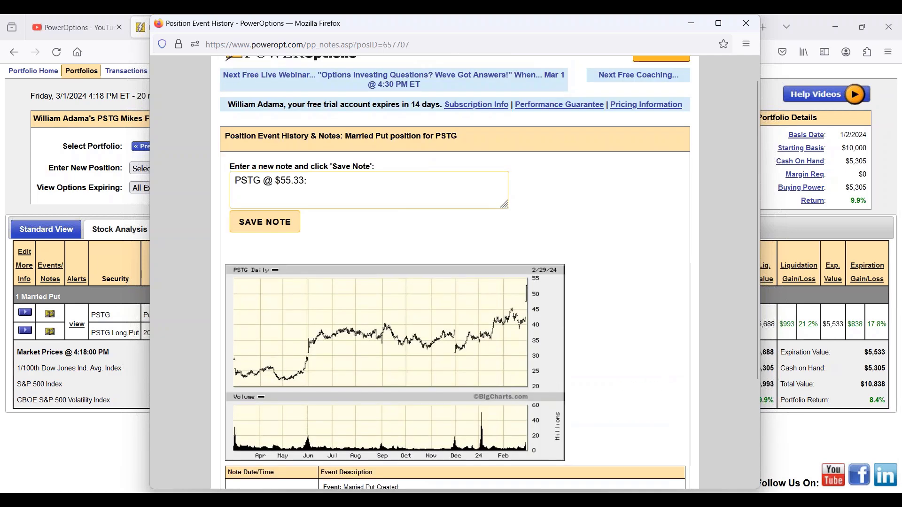
click(748, 24)
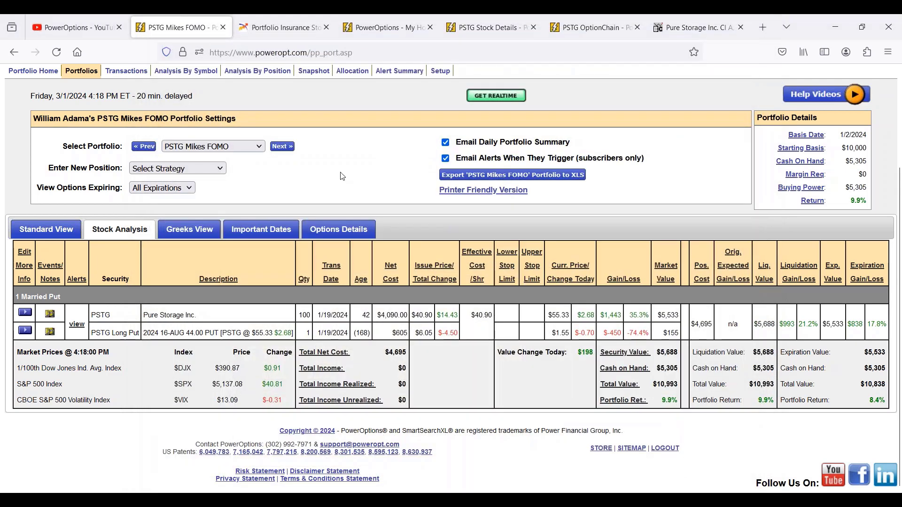
- Switch to the PSTG BigCharts chart and mark the January 19 entry, the 44 level and the early-February prices, tracing those to the date axis
scroll(414, 148, up, 2)
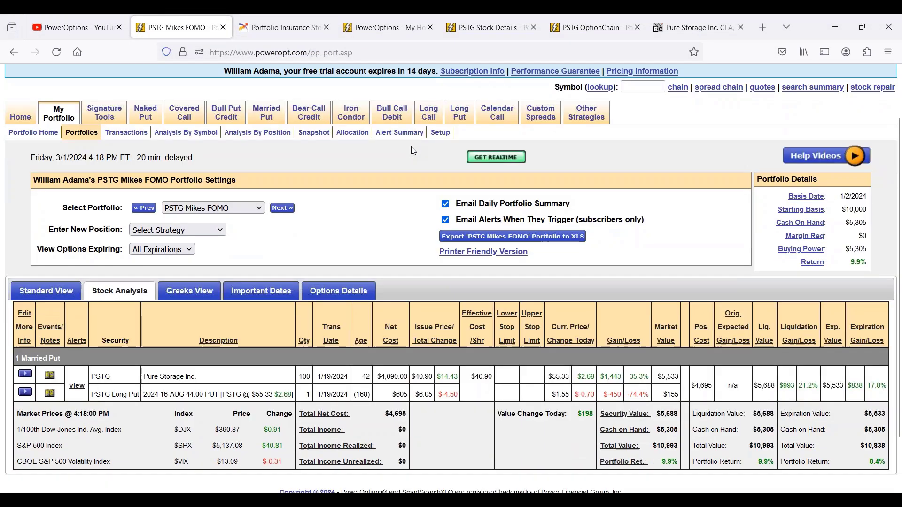
click(707, 34)
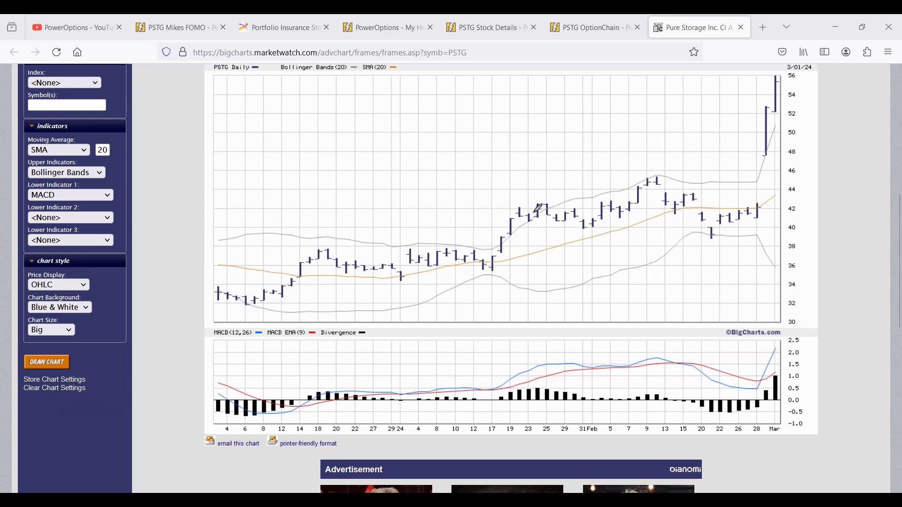
mouse_move(533, 213)
mouse_down()
mouse_move(499, 217)
mouse_move(538, 231)
mouse_move(532, 214)
mouse_up()
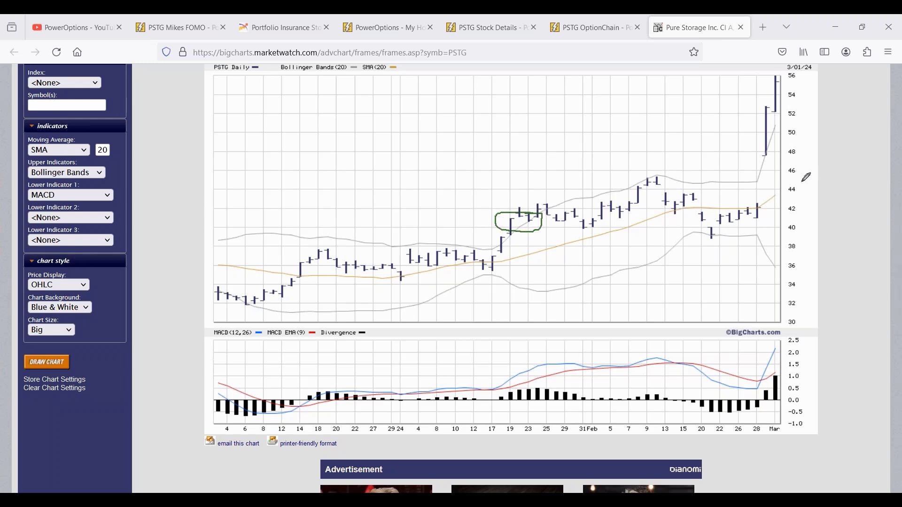
mouse_move(803, 182)
mouse_down()
mouse_move(766, 185)
mouse_move(816, 181)
mouse_move(801, 183)
mouse_up()
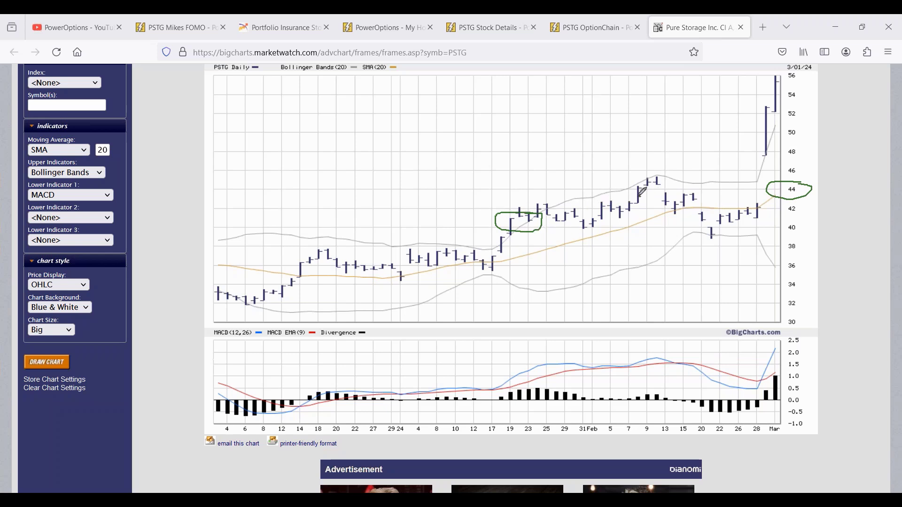
mouse_move(640, 196)
mouse_down()
mouse_move(611, 207)
mouse_move(642, 199)
mouse_up()
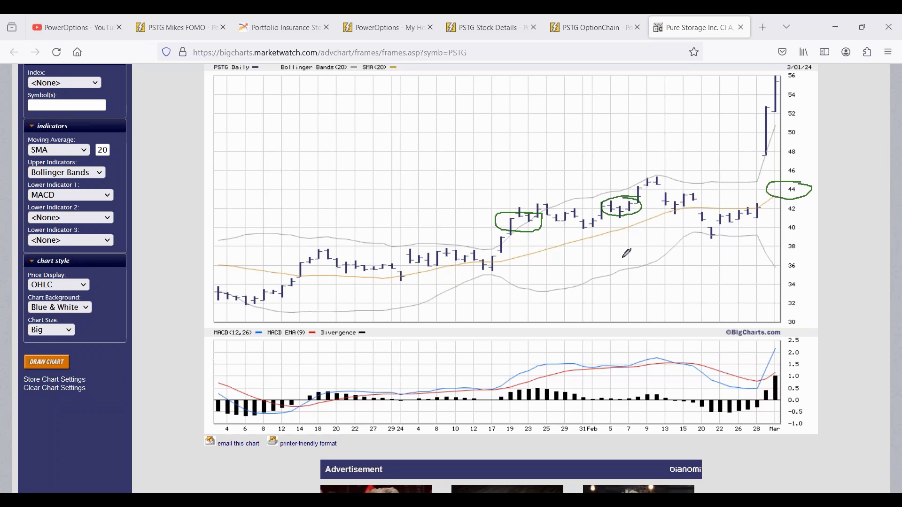
drag(619, 423, 625, 212)
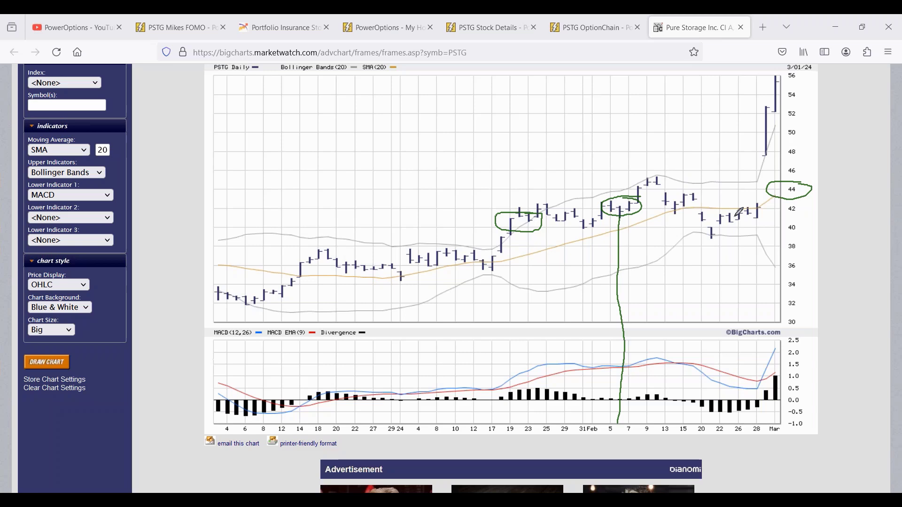
- Switch to the PSTG option chain and show only the calls expiring February 16
click(606, 27)
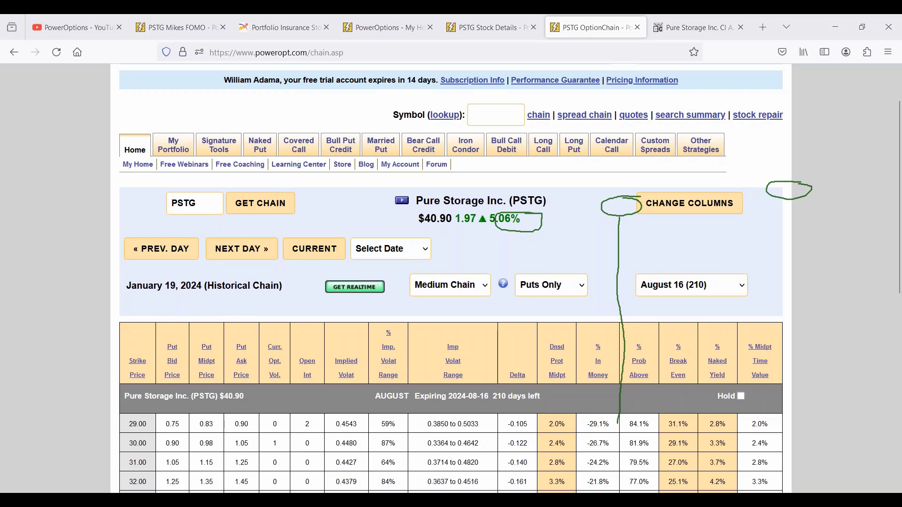
click(554, 294)
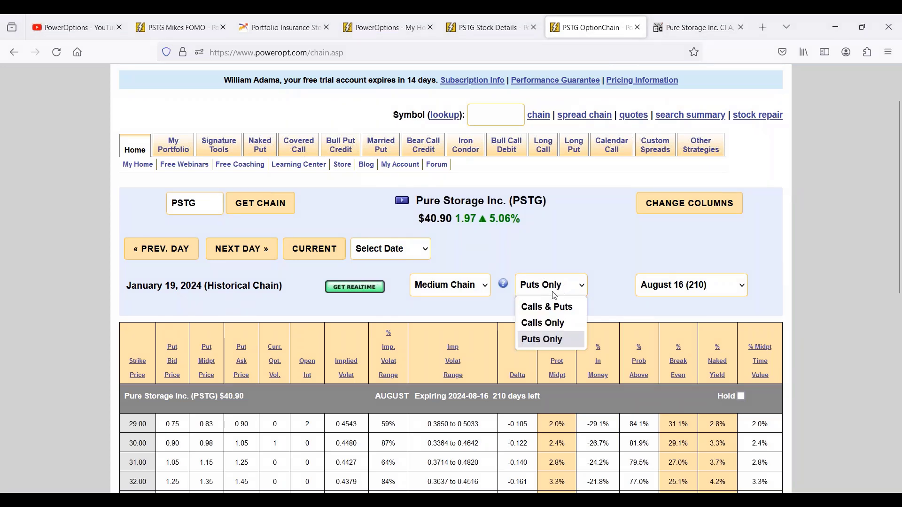
click(552, 322)
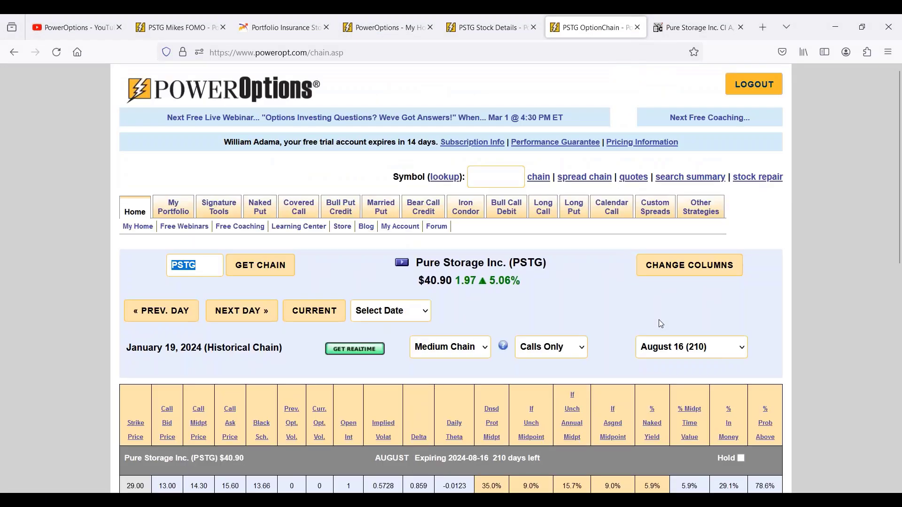
click(672, 348)
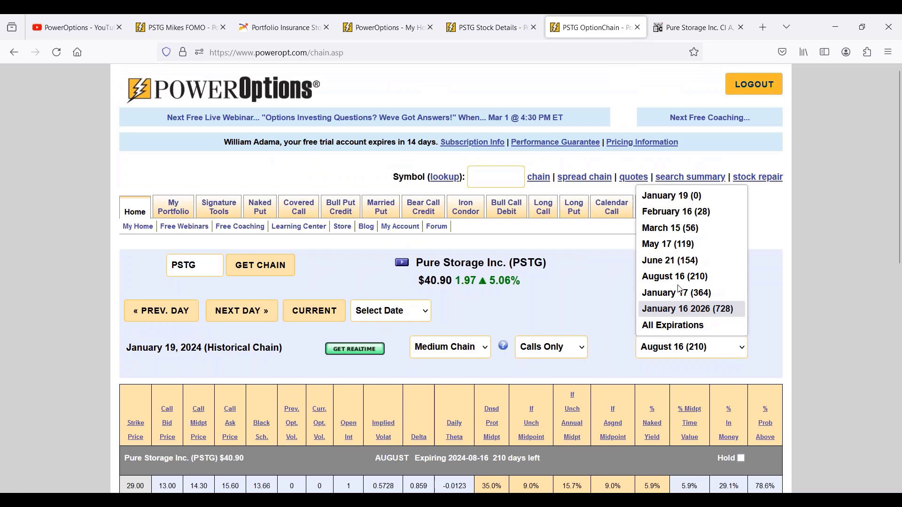
click(680, 212)
scroll(580, 293, down, 2)
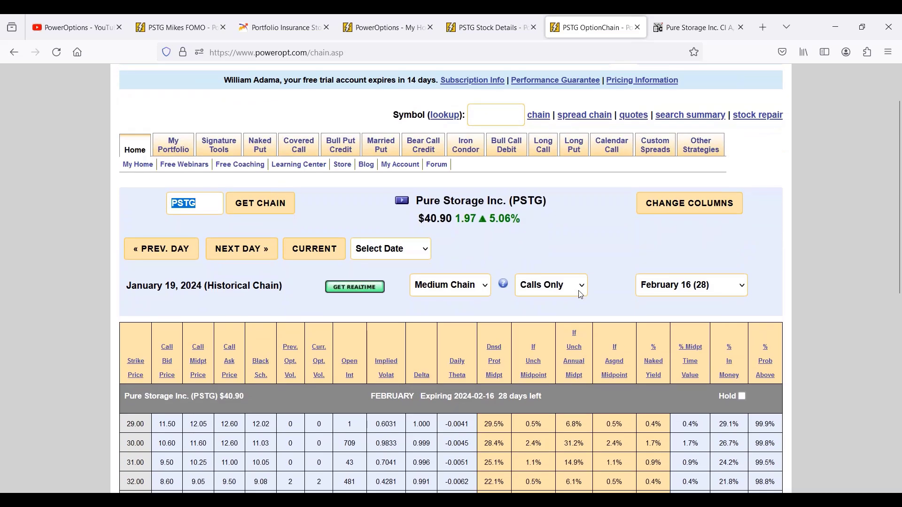
scroll(581, 295, down, 2)
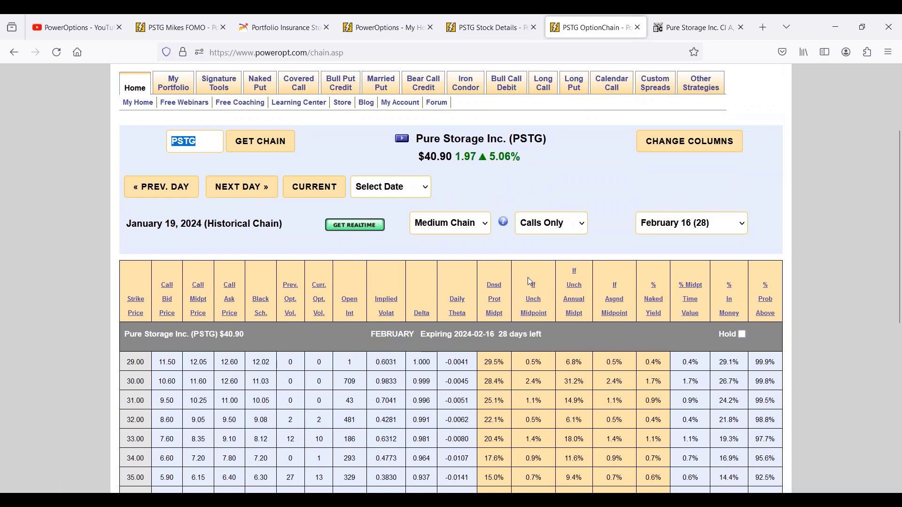
- Load the historical PSTG chain for February 6, 2024 with the February 16 expiration
click(417, 198)
click(399, 224)
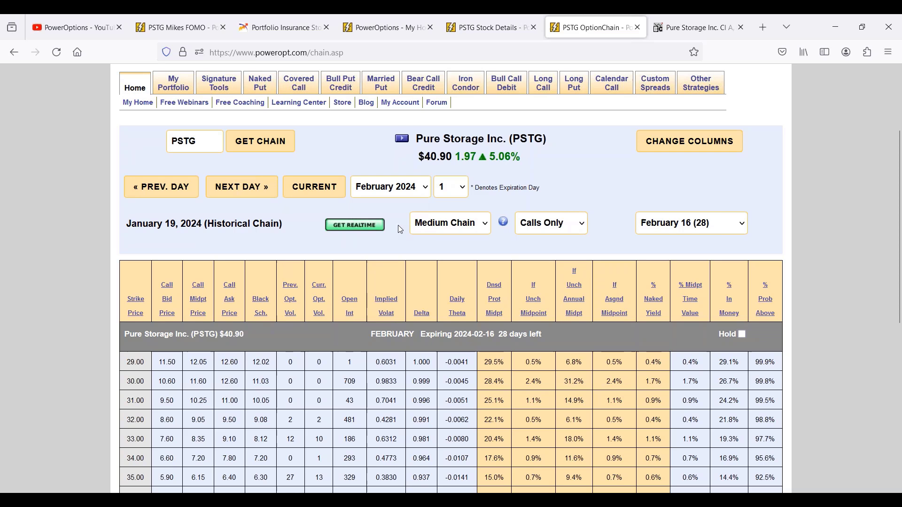
click(450, 192)
click(444, 258)
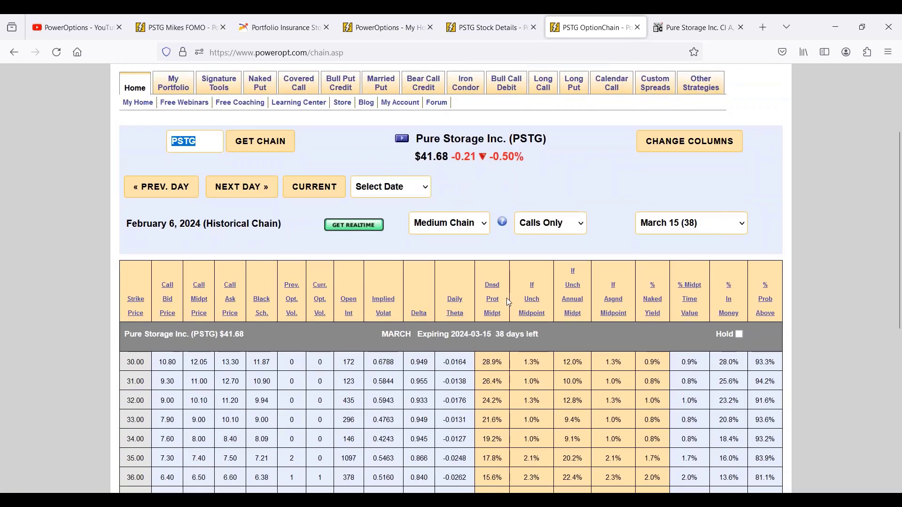
click(670, 230)
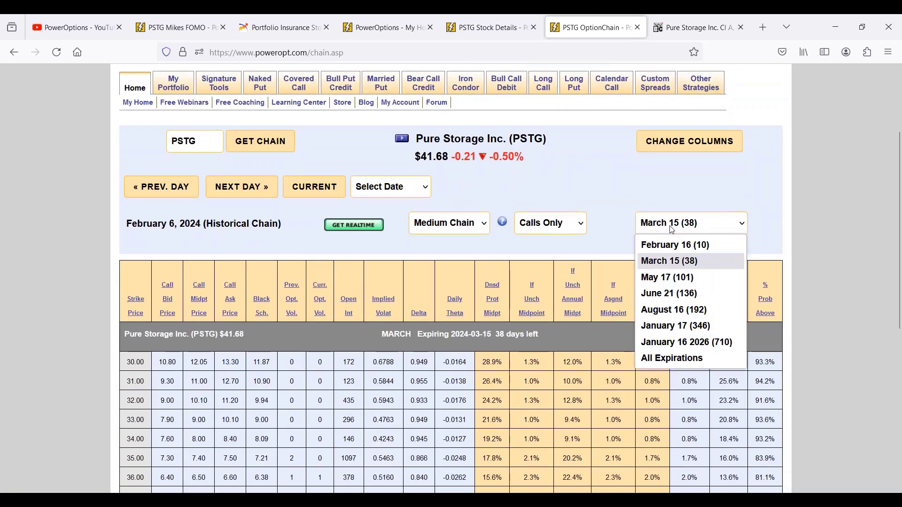
click(664, 249)
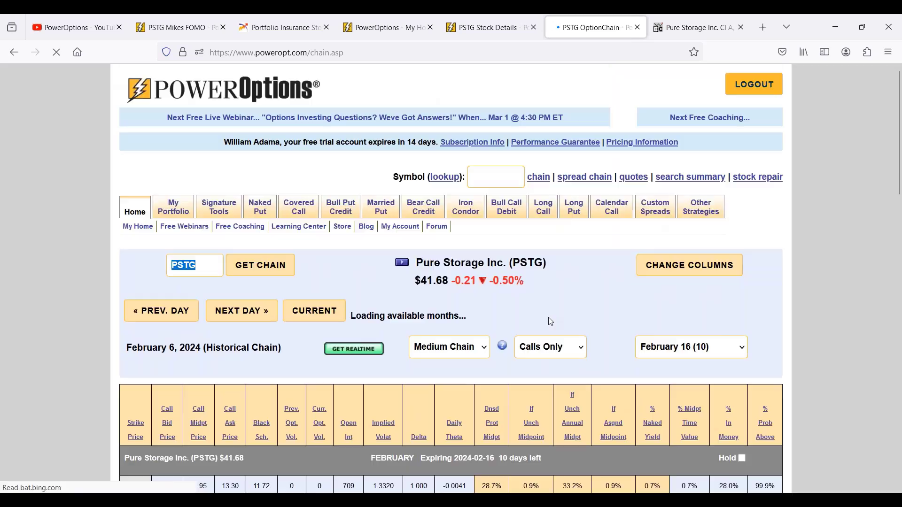
- Examine the 44 strike call's midpoint price and time value against the PSTG stock price
scroll(521, 327, down, 7)
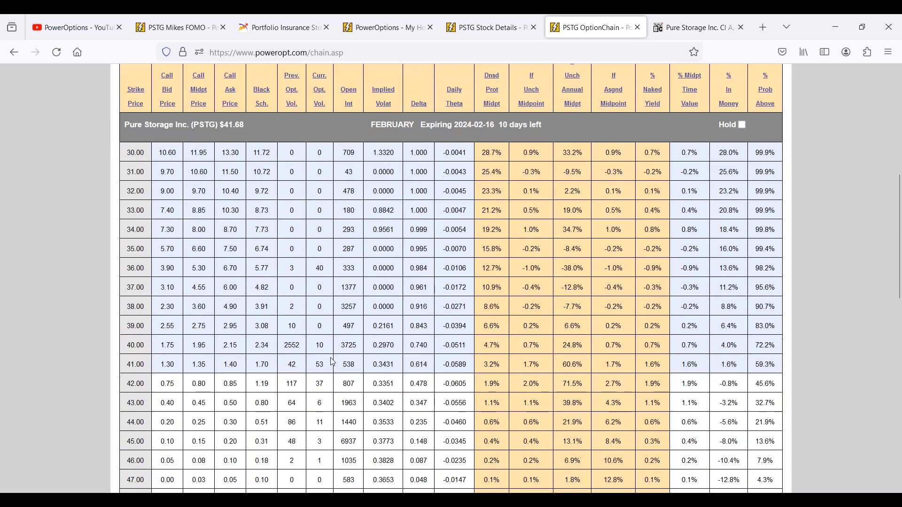
scroll(334, 362, down, 1)
drag(190, 384, 248, 399)
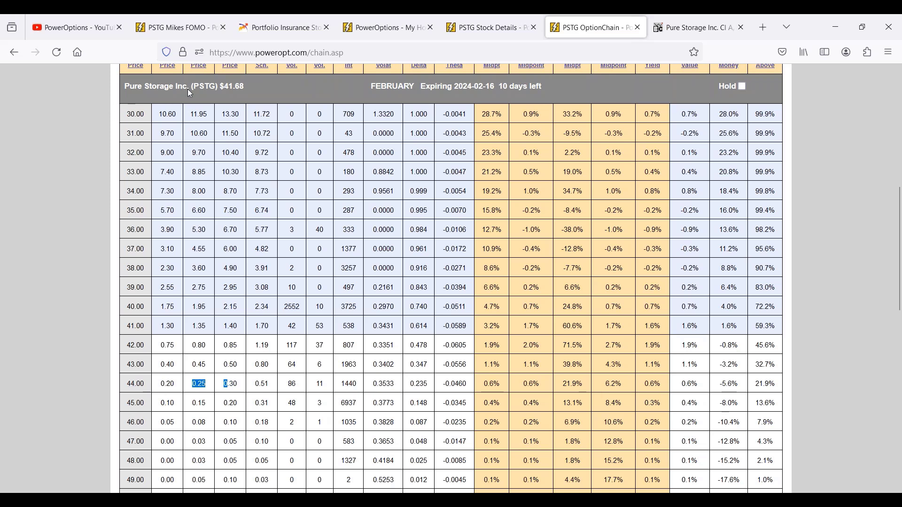
drag(225, 86, 258, 89)
scroll(616, 362, up, 2)
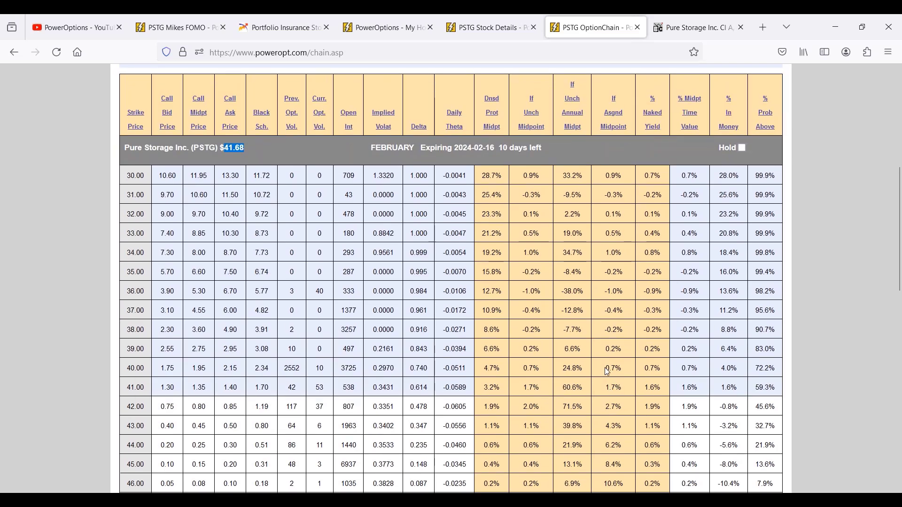
scroll(682, 400, down, 2)
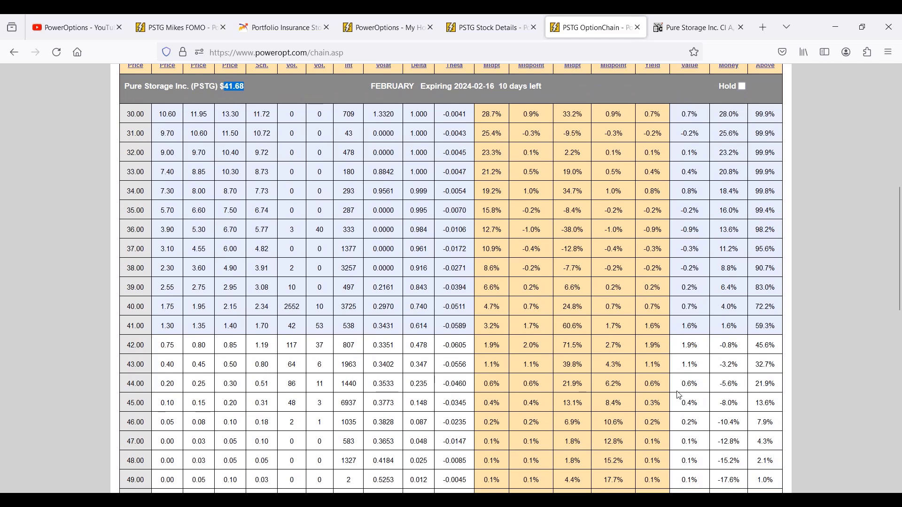
drag(681, 384, 700, 393)
- Return to the portfolio and open the transaction report listing its PSTG stock and put entries
click(175, 31)
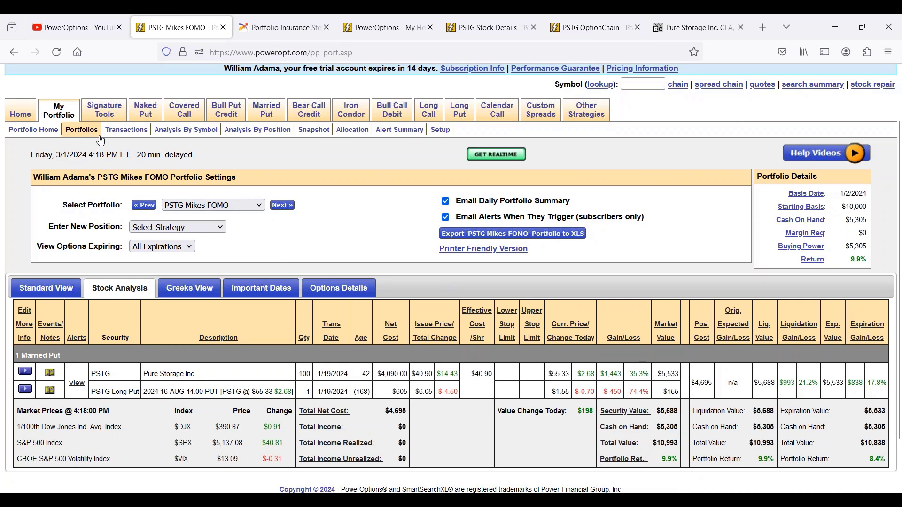
click(26, 372)
mouse_move(59, 412)
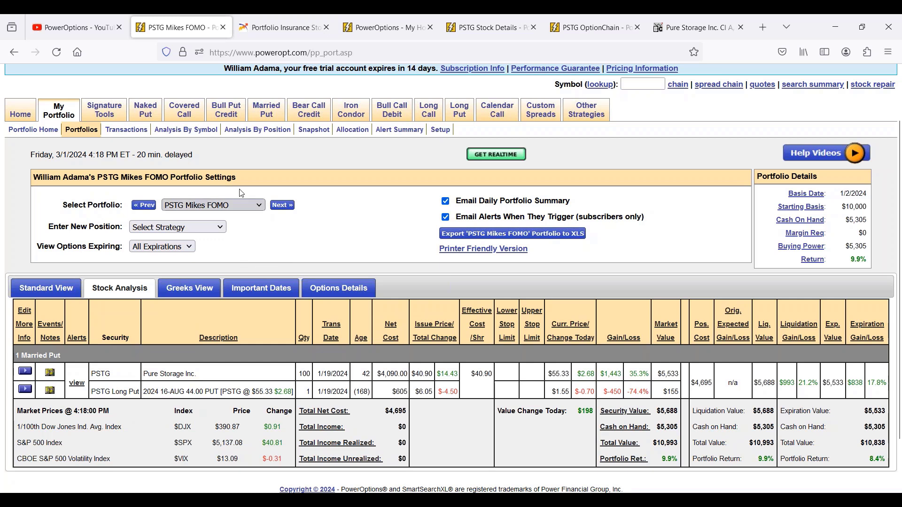
click(143, 140)
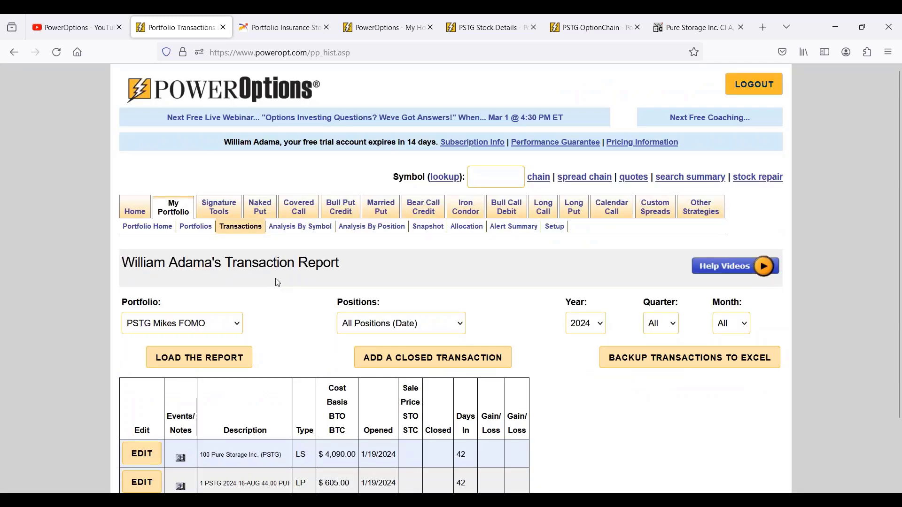
scroll(277, 282, down, 3)
scroll(277, 281, down, 1)
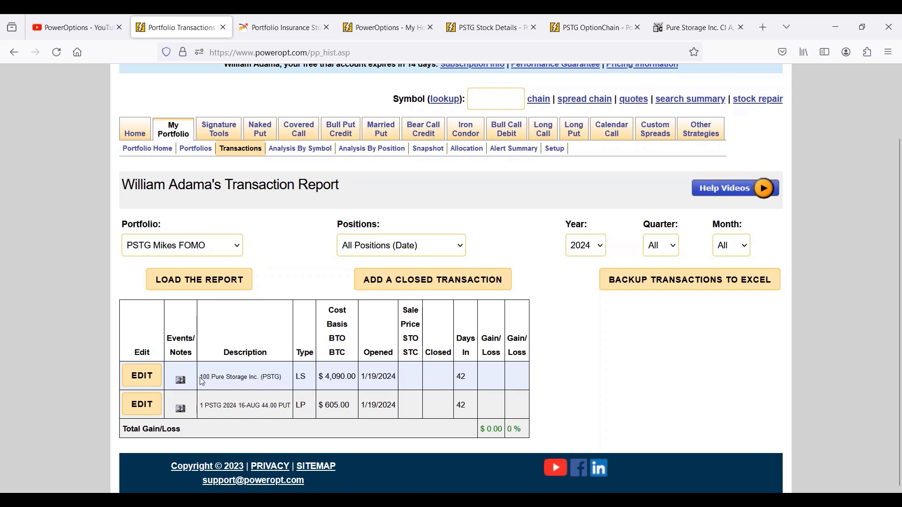
- Copy the description of the August 44 put from the transaction report
drag(200, 378, 271, 378)
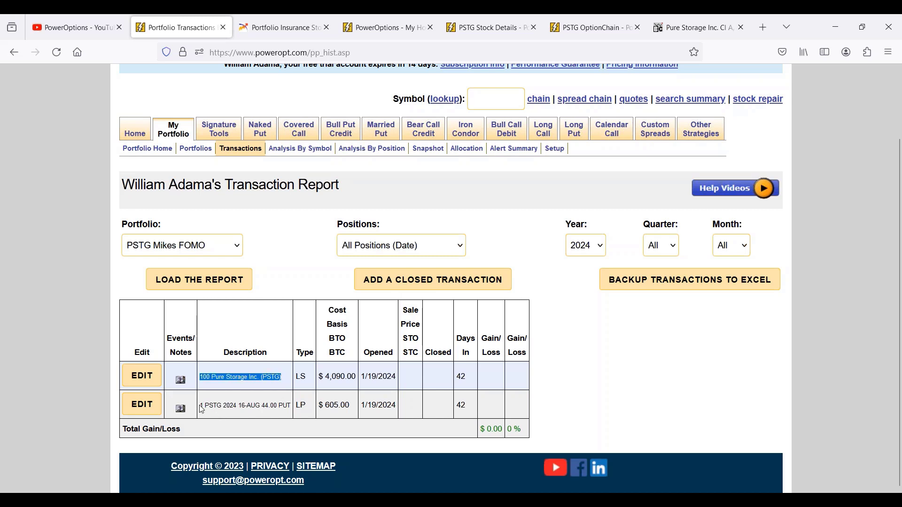
drag(200, 406, 296, 410)
key(ctrl+c)
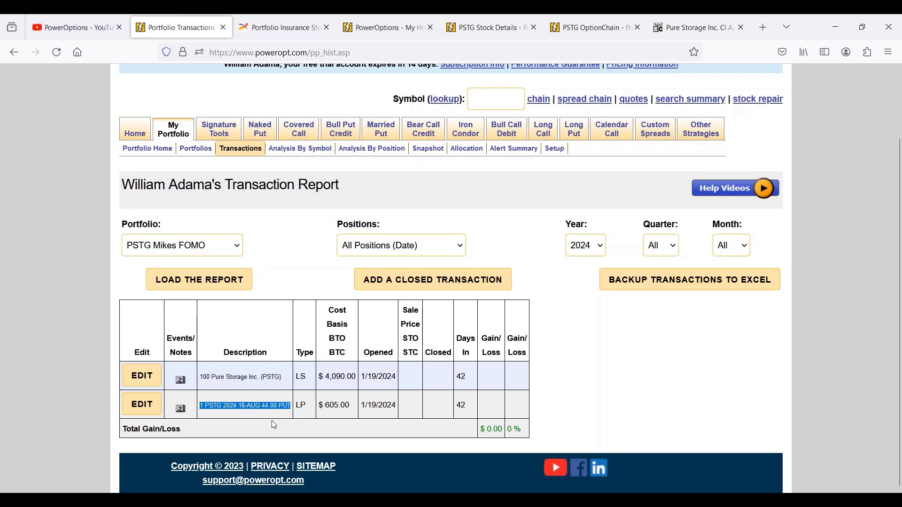
right_click(274, 407)
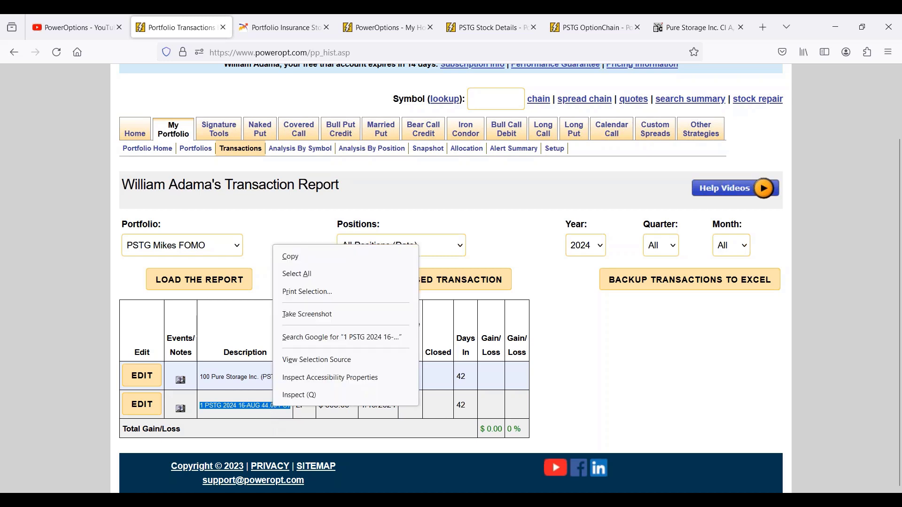
click(296, 256)
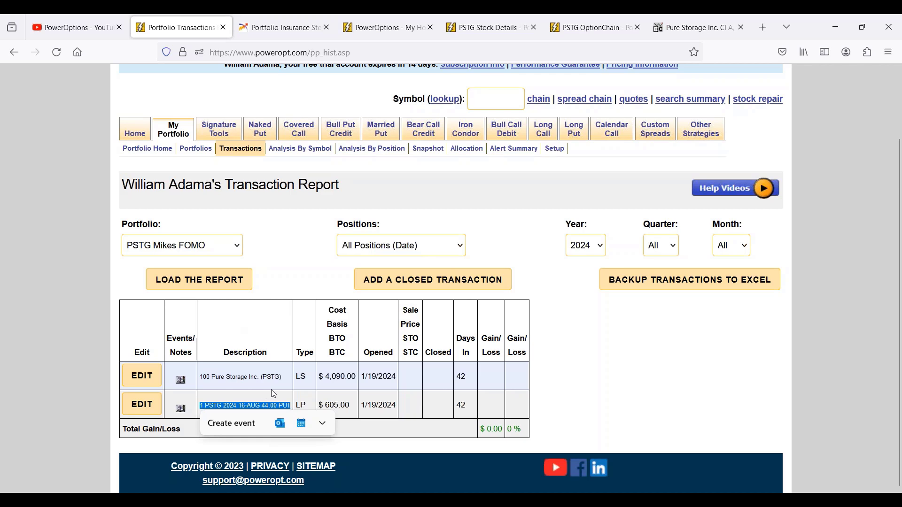
- Start a closed transaction entry as a short call on PSTG and paste the copied description
click(429, 287)
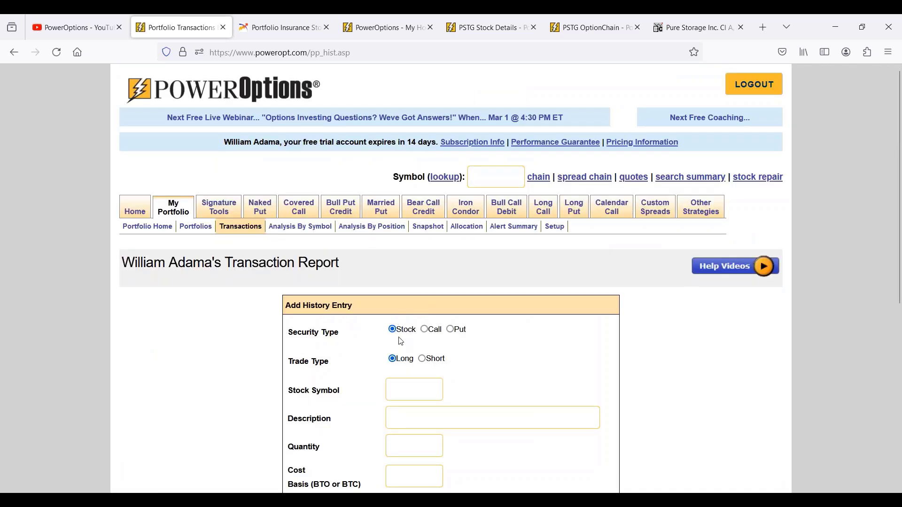
click(426, 331)
scroll(439, 351, down, 3)
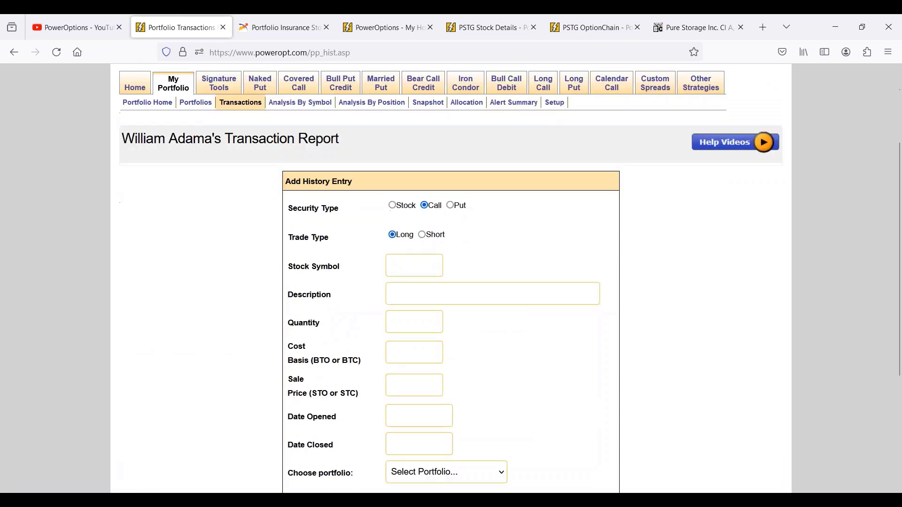
click(422, 235)
text(PSTG)
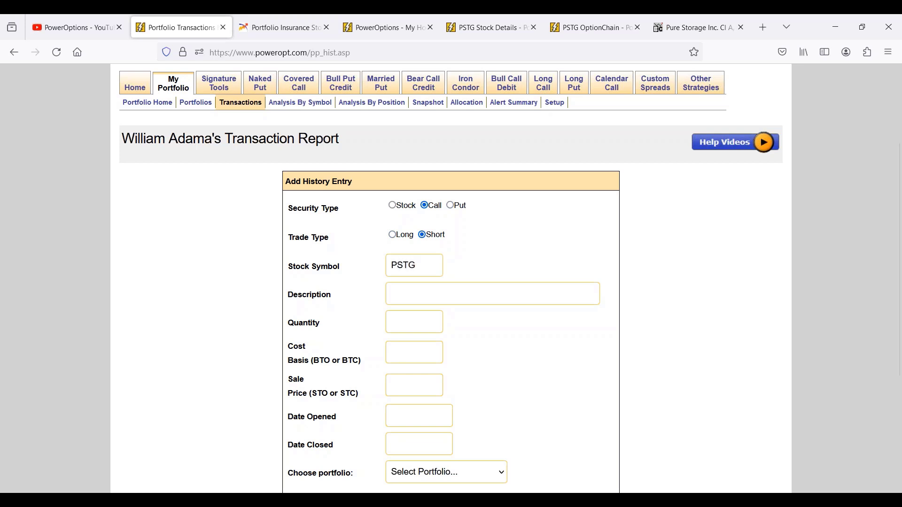
click(434, 289)
key(ctrl+v)
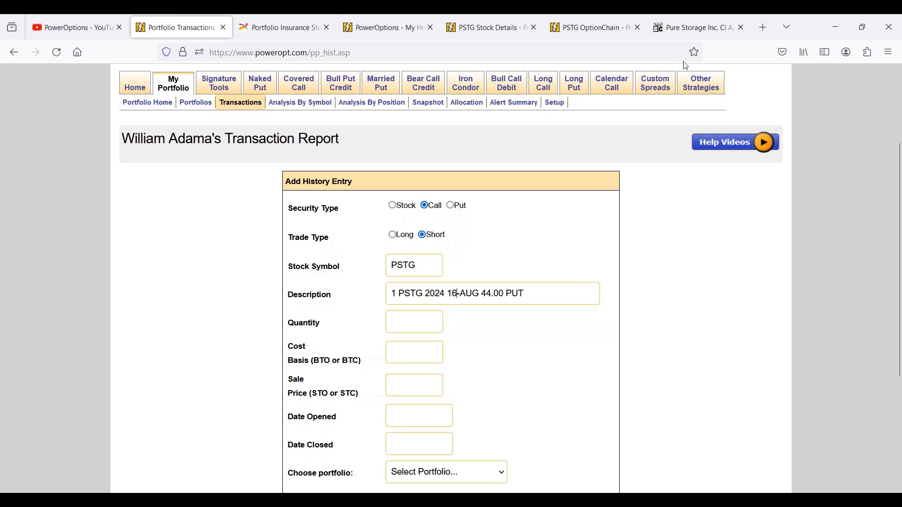
- Check the call's expiration in the option chain and change the pasted description to "1 PSTG 2024 16-FEB 44.00 CALL"
click(610, 28)
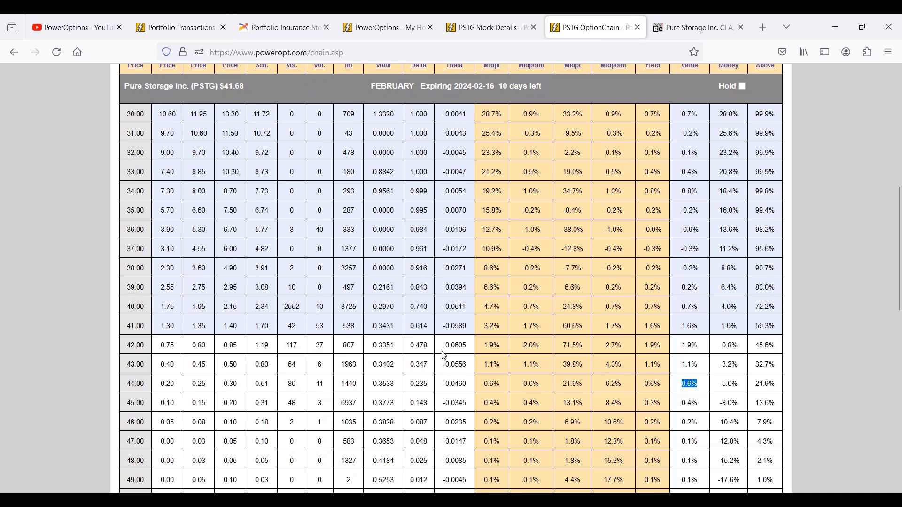
scroll(445, 358, up, 2)
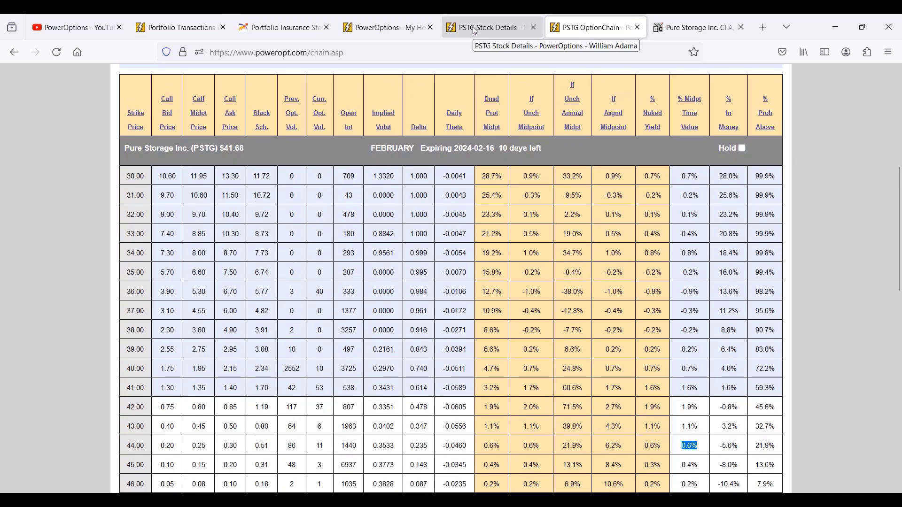
click(176, 29)
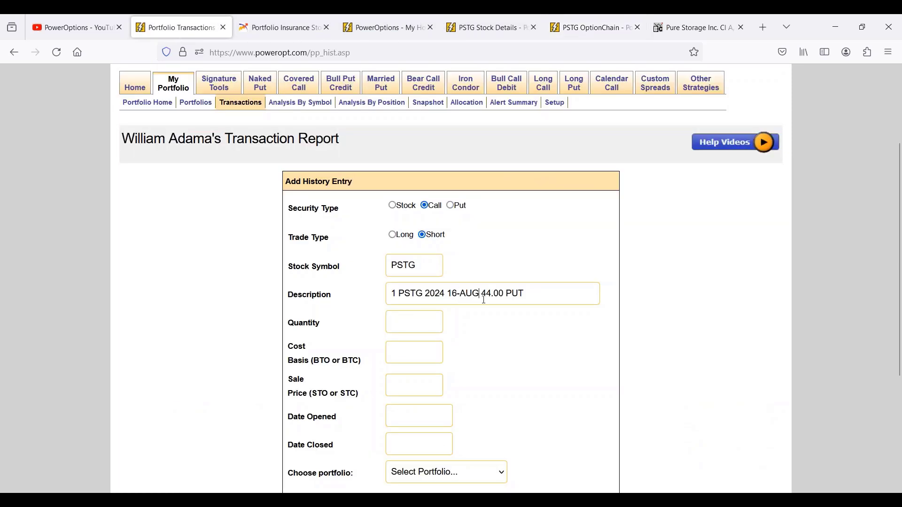
key(BackSpace)
key(BackSpace)
key(BackSpace)
text(FEB)
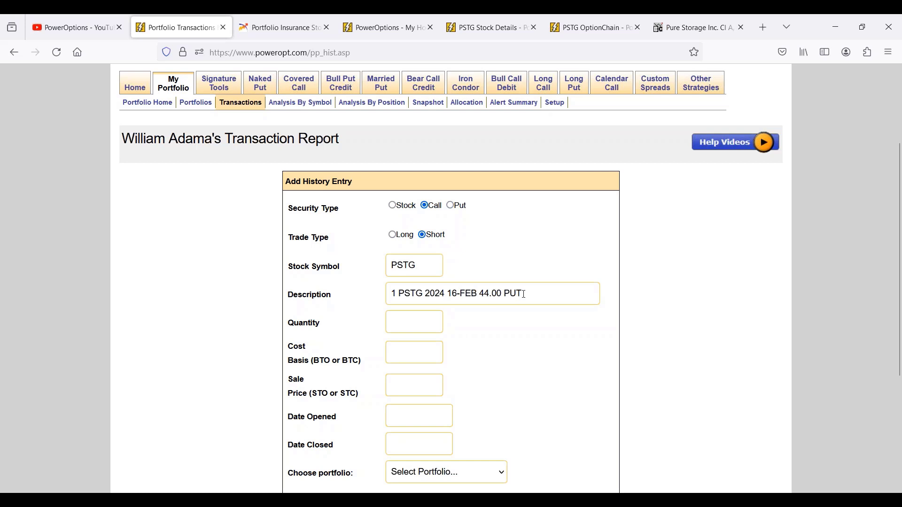
key(BackSpace)
key(BackSpace)
key(BackSpace)
text(CALL)
- Set the closed call's quantity to 1, its cost basis to 0 and its sale price to 25
click(410, 324)
text(1)
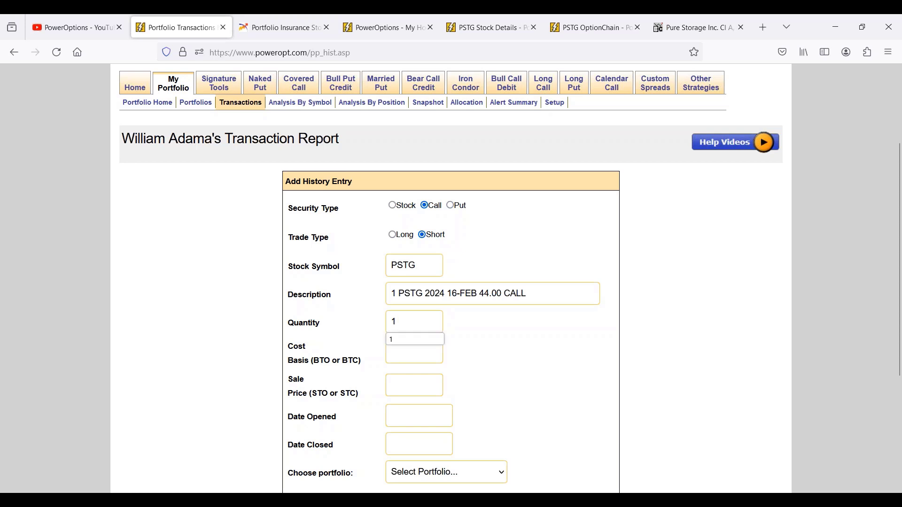
click(400, 354)
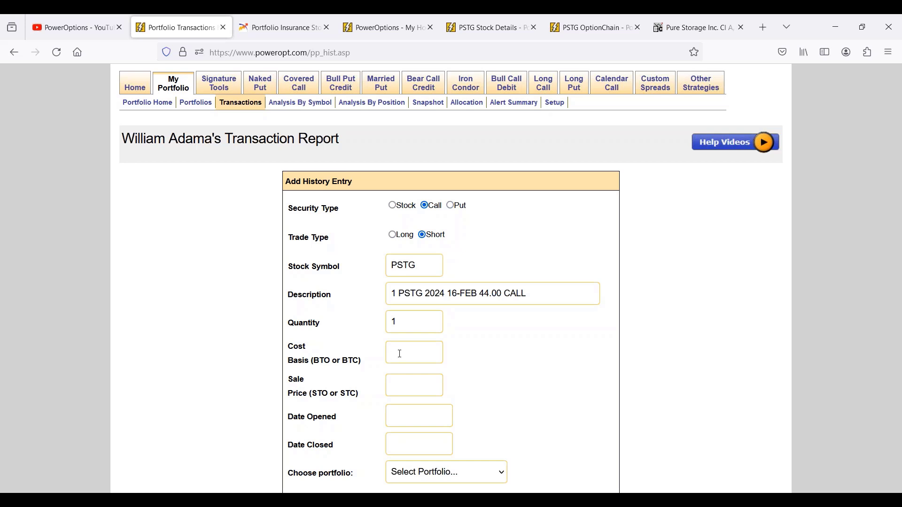
text(0.0)
key(BackSpace)
key(BackSpace)
click(414, 386)
text(25)
- Set the closed call's opening date to 02/06/2024 and its closing date to 02/16/2024
click(400, 233)
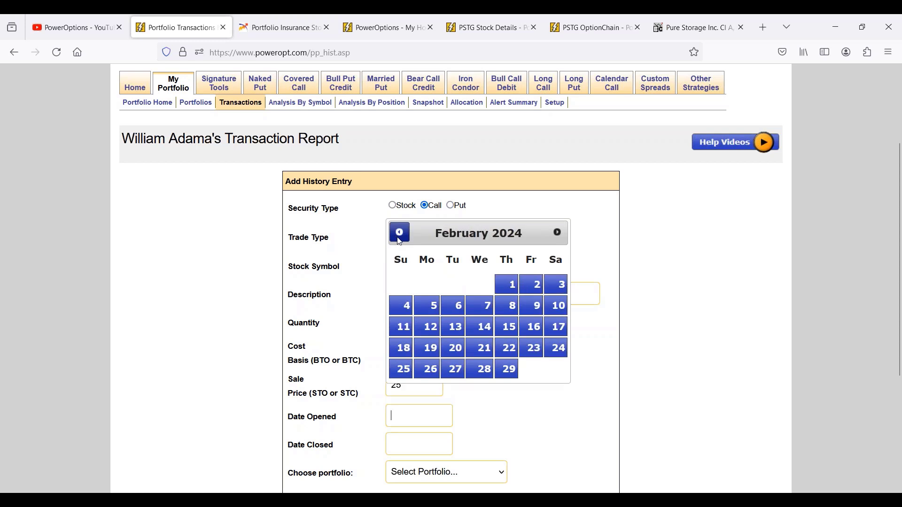
click(454, 306)
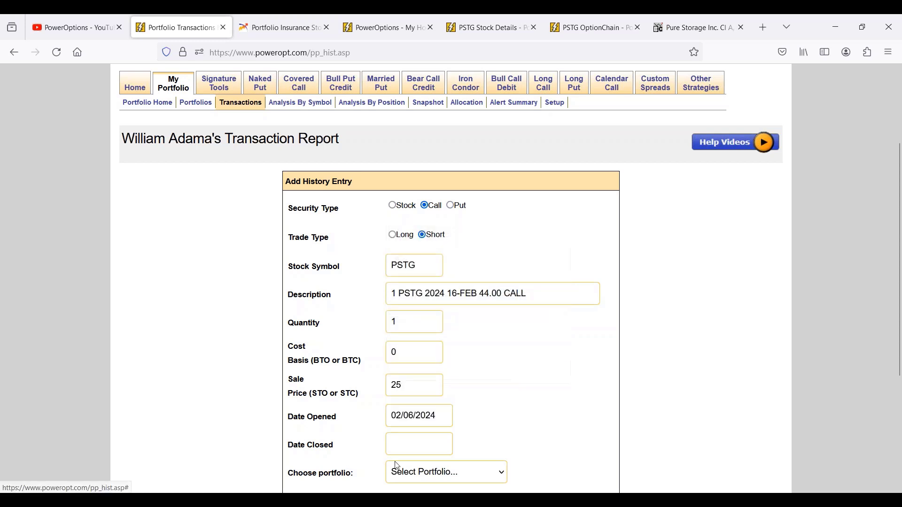
click(423, 443)
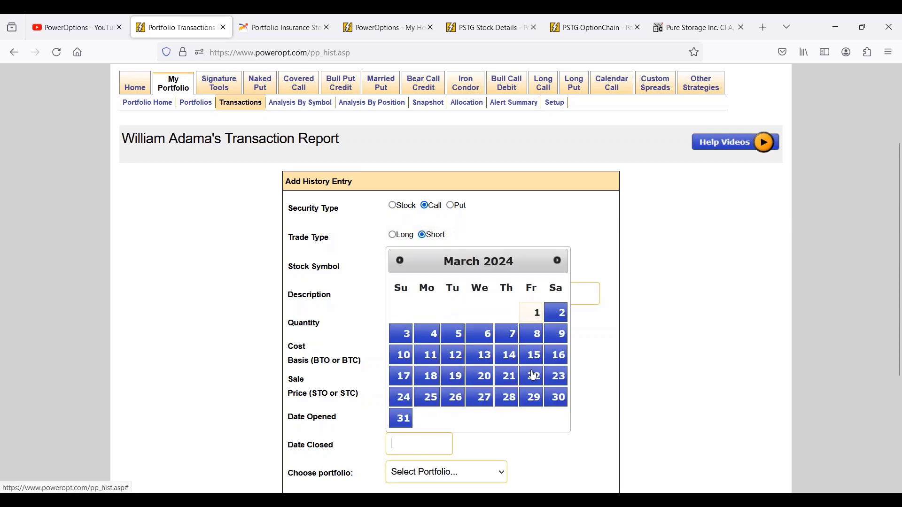
click(400, 261)
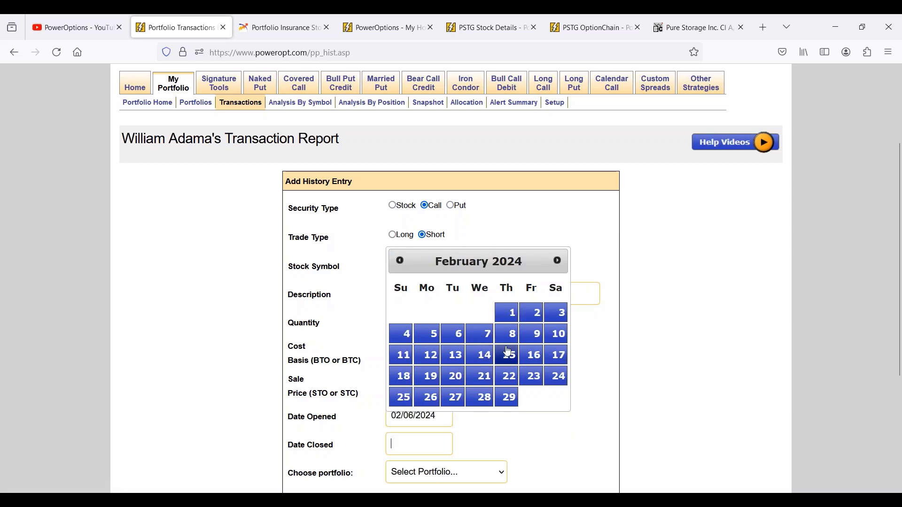
click(536, 358)
- Assign the closed call to the PSTG FOMO portfolio, link it to the PSTG Married Put Position and add the entry
scroll(423, 413, down, 2)
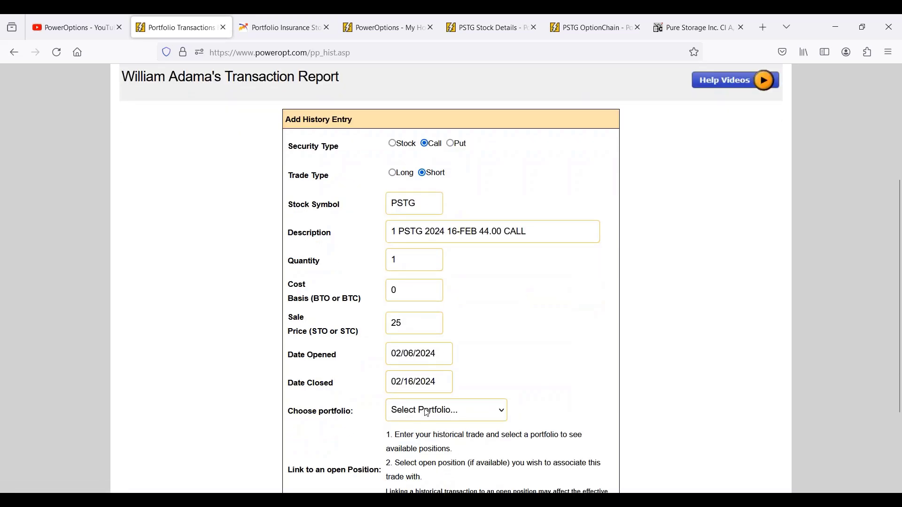
scroll(425, 412, down, 3)
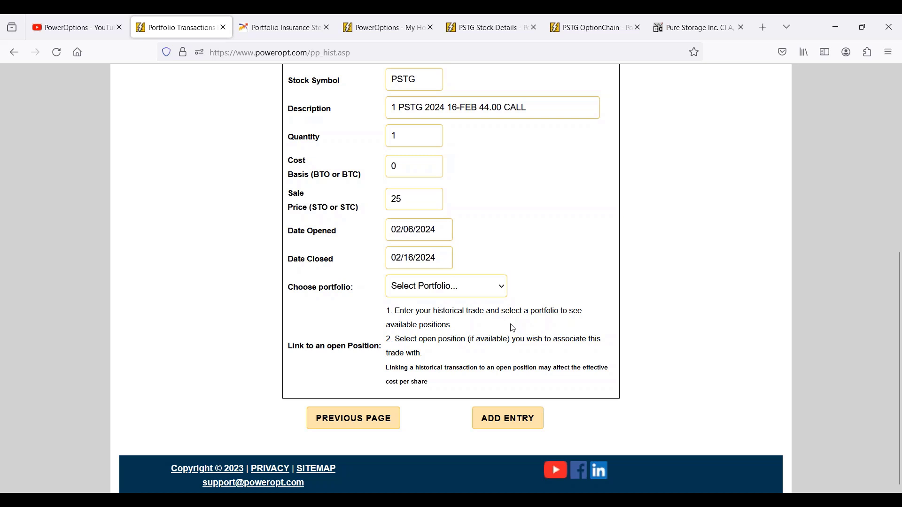
click(469, 299)
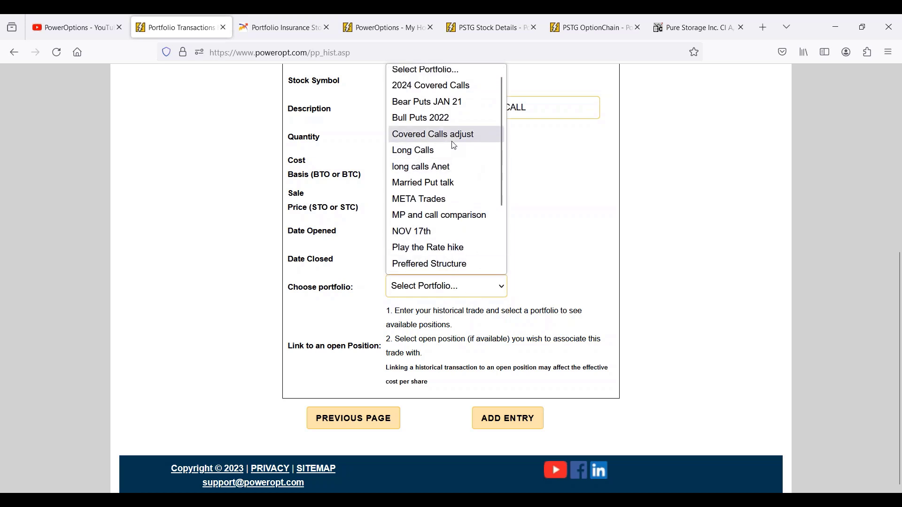
scroll(448, 144, up, 1)
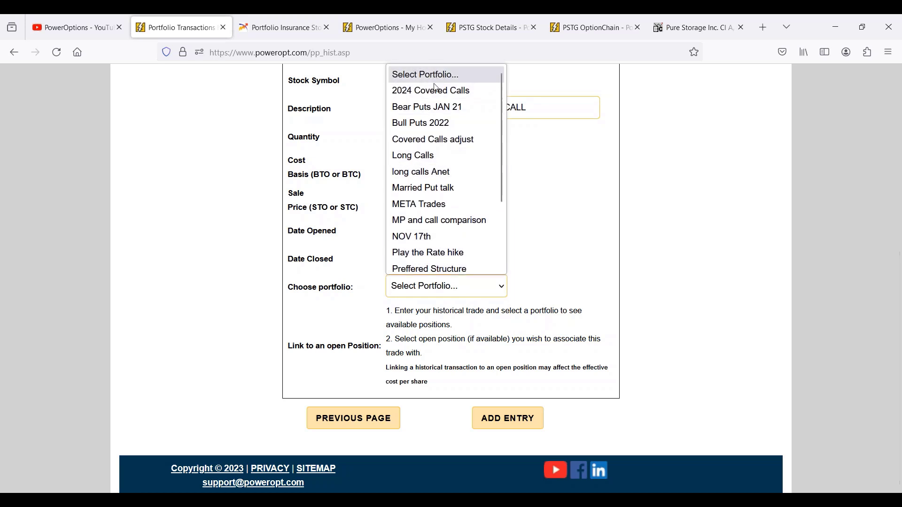
scroll(441, 178, down, 3)
click(435, 205)
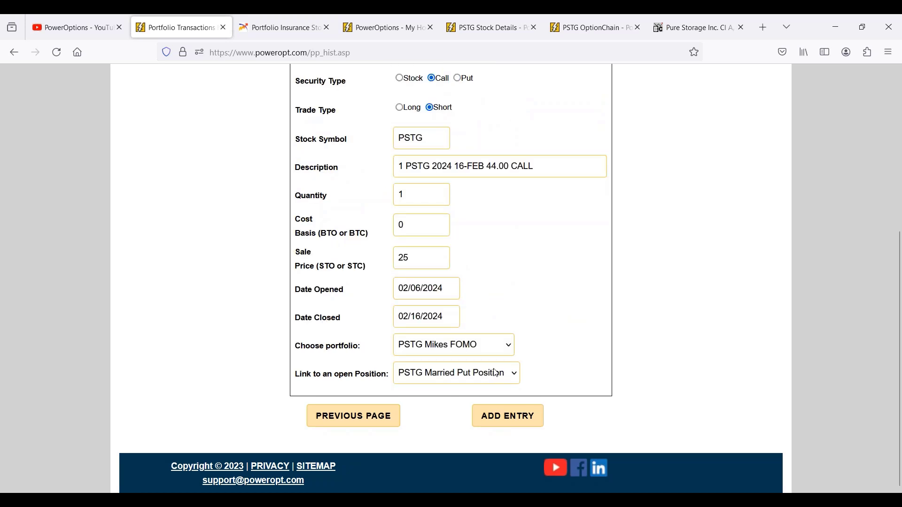
double_click(424, 139)
click(515, 421)
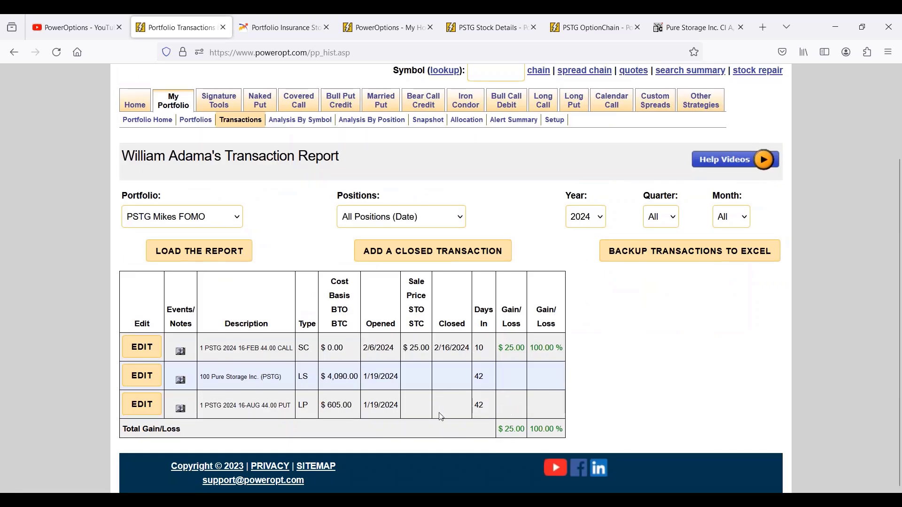
- Review the closed call's sale price and gain and the cost basis of the stock and put in the transaction report
drag(403, 348, 572, 357)
drag(323, 378, 399, 378)
drag(325, 405, 402, 423)
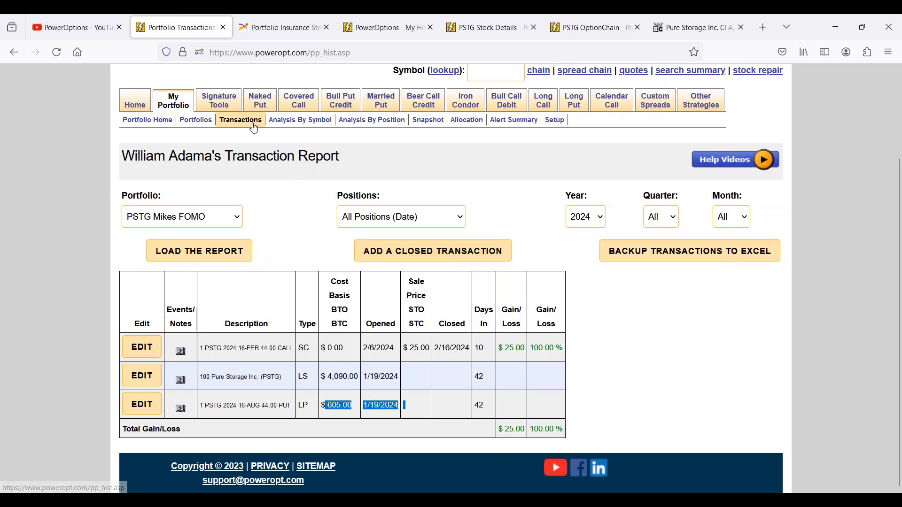
- Open the portfolio view and examine the PSTG position's issue price, effective cost per share, position cost and liquidation gain
click(201, 123)
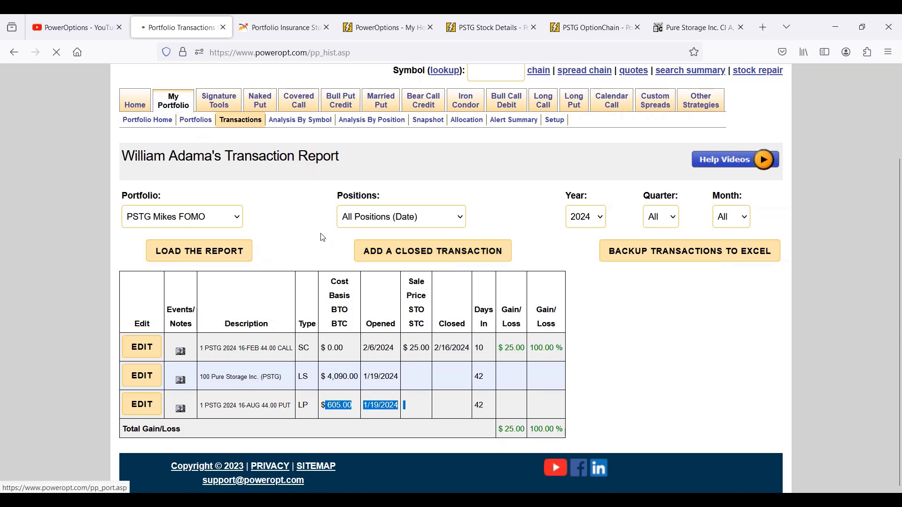
scroll(317, 254, down, 3)
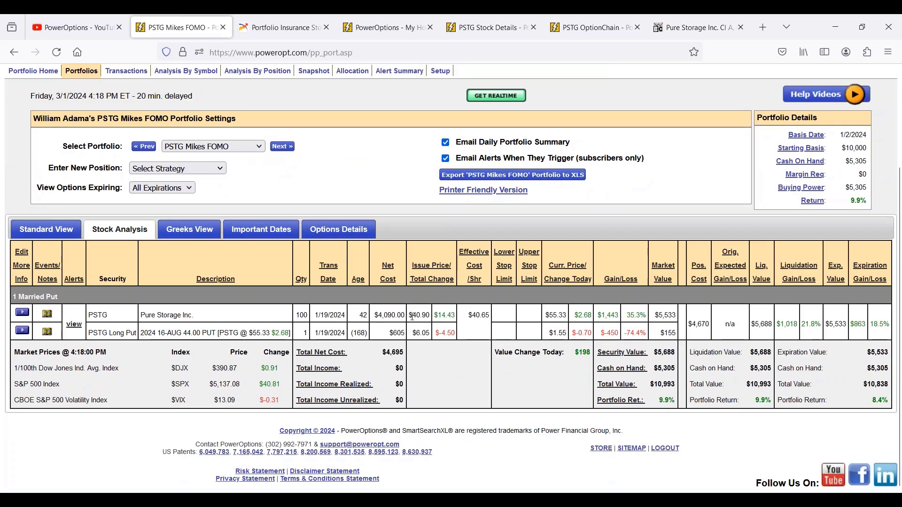
drag(412, 317, 489, 319)
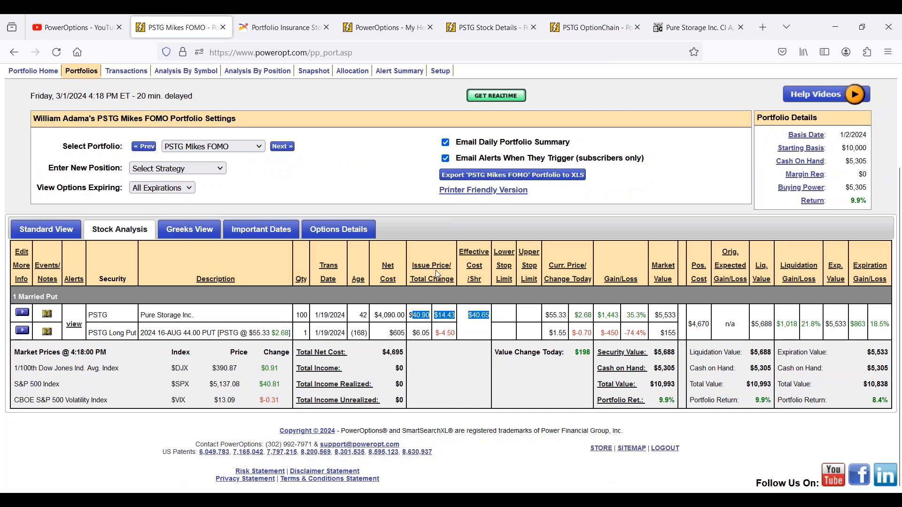
mouse_move(439, 268)
click(423, 317)
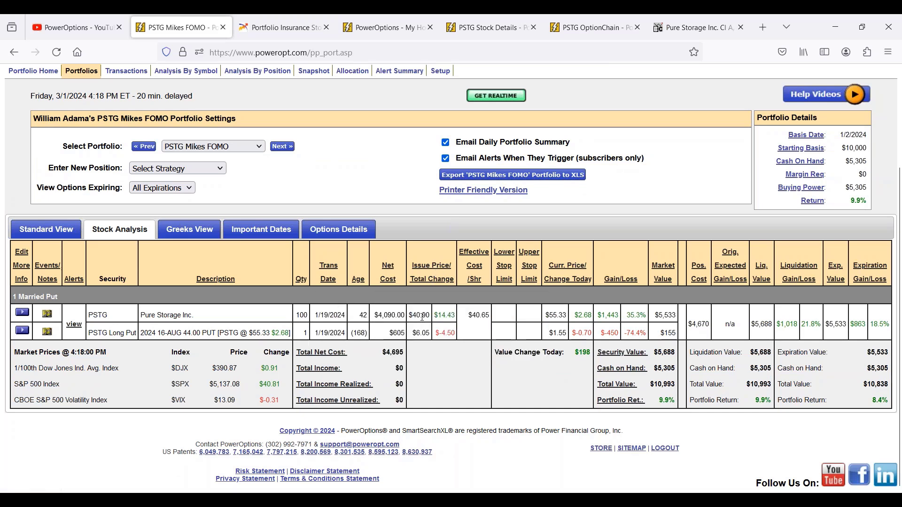
mouse_move(476, 259)
drag(471, 315, 490, 318)
drag(688, 324, 709, 326)
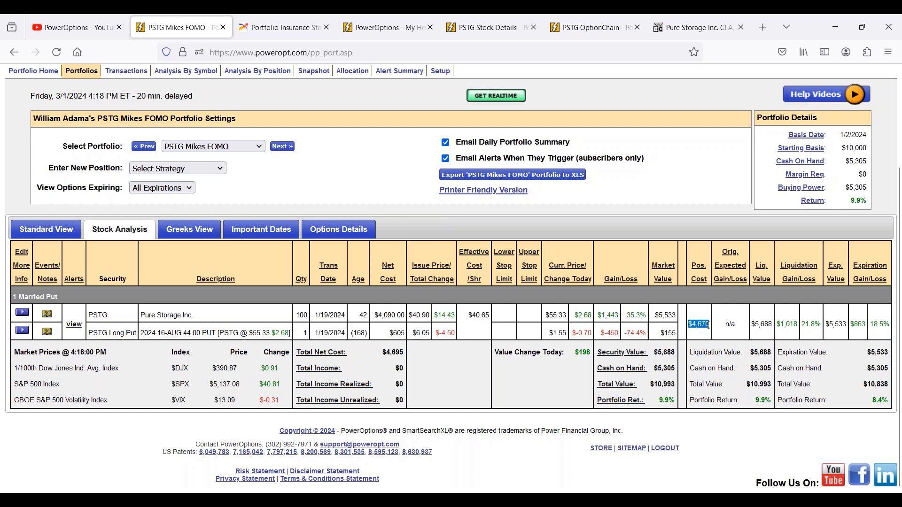
drag(802, 324, 822, 331)
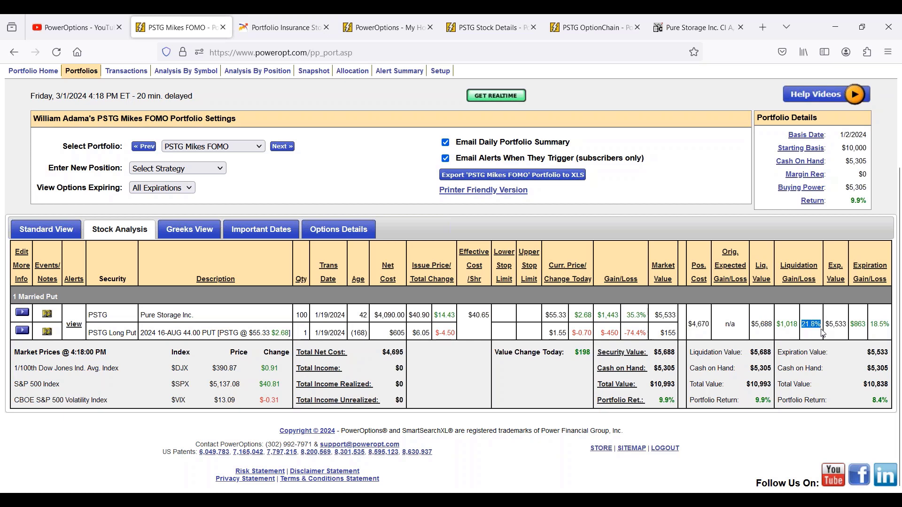
click(857, 340)
- Compare the strike of the August put with the current PSTG stock price in the portfolio
drag(197, 333, 291, 333)
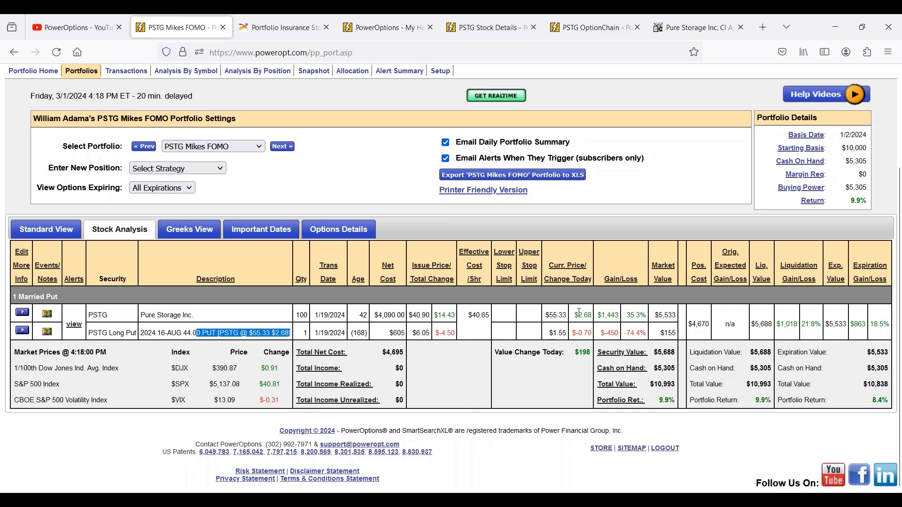
click(547, 315)
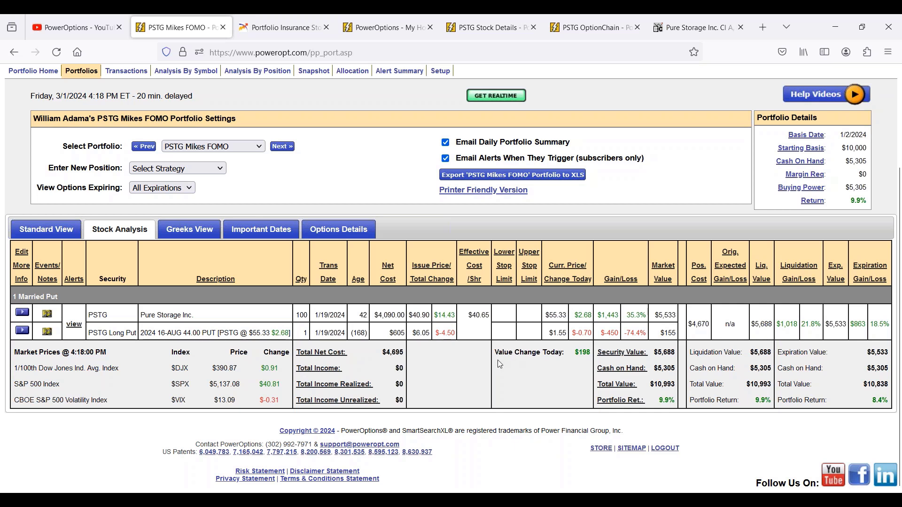
drag(185, 331, 305, 333)
click(306, 332)
drag(546, 316, 578, 316)
- Open the Position Analysis for the PSTG married put and examine its current liquidation and future expiration values and returns
click(23, 313)
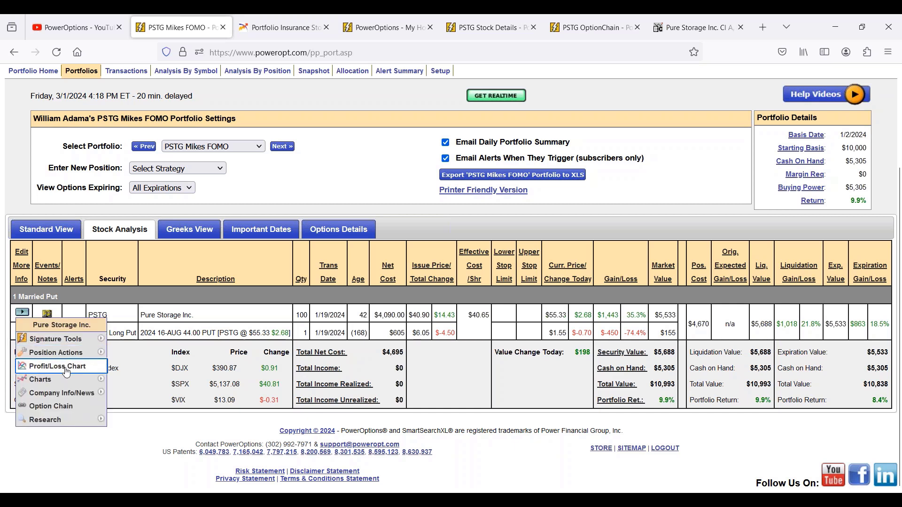
mouse_move(70, 354)
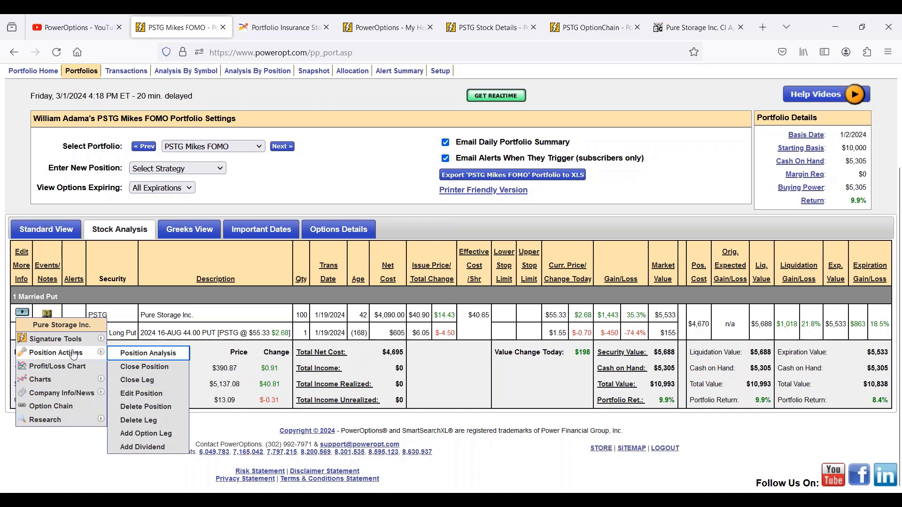
click(156, 358)
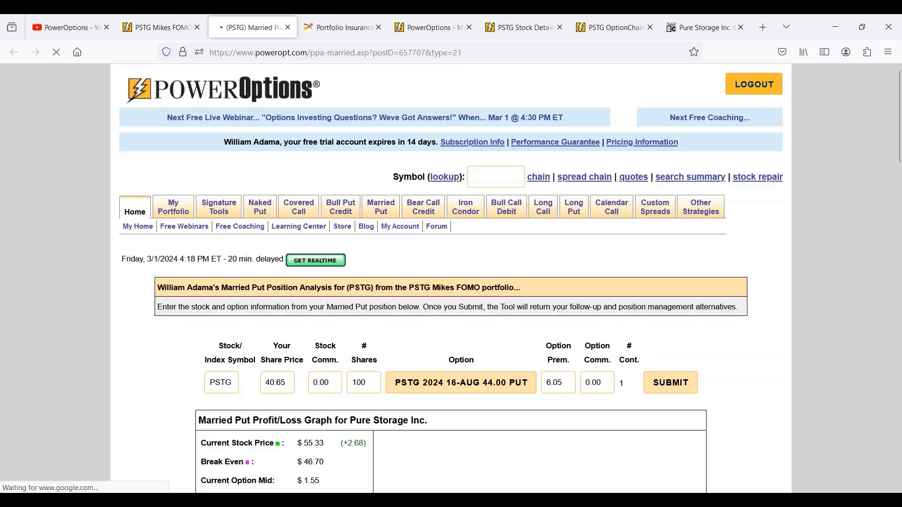
scroll(334, 355, down, 5)
scroll(333, 356, down, 5)
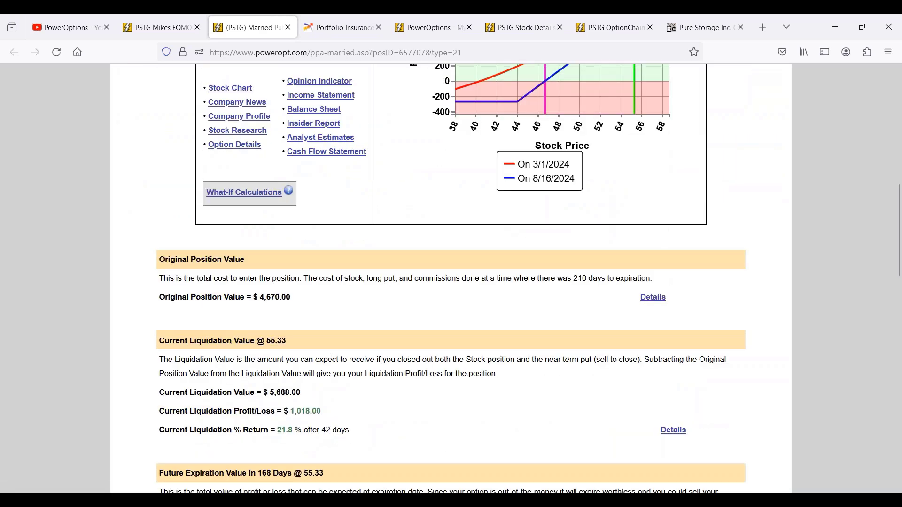
scroll(348, 280, up, 2)
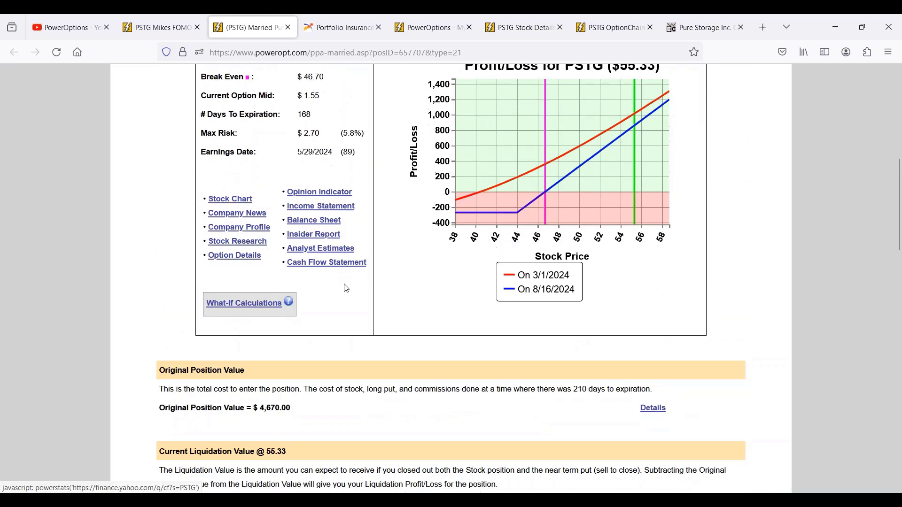
scroll(347, 288, down, 4)
drag(271, 371, 352, 375)
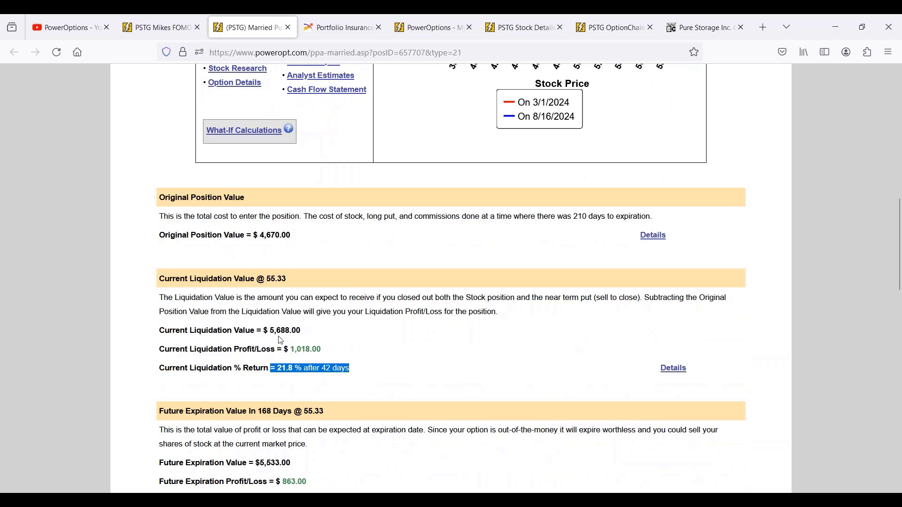
drag(266, 331, 312, 321)
scroll(365, 371, down, 4)
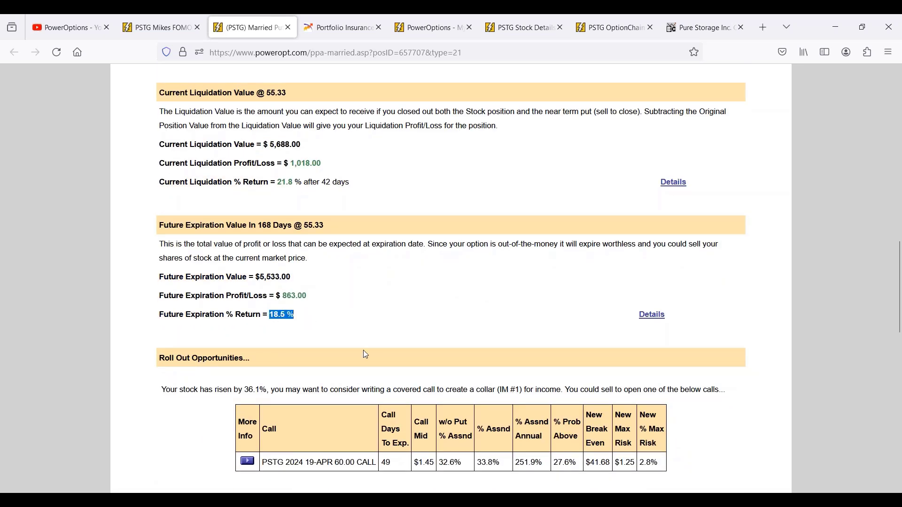
drag(259, 224, 325, 228)
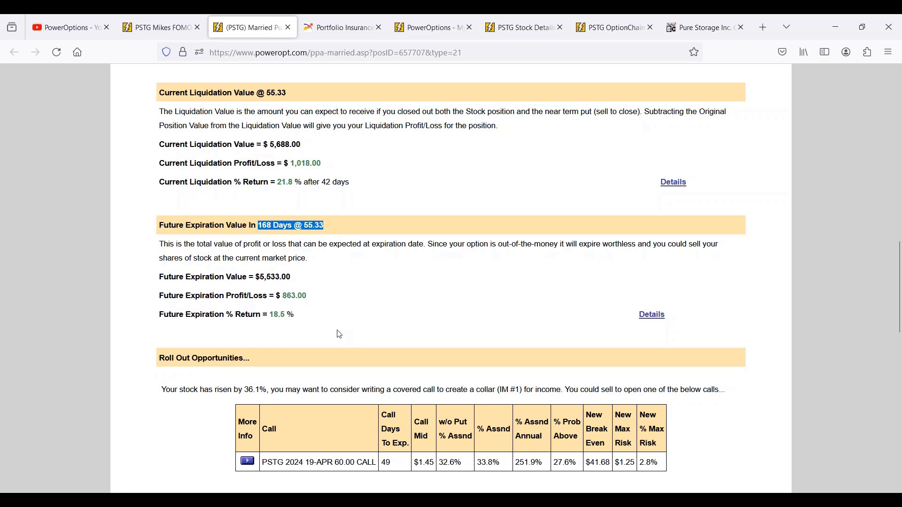
- Examine the roll-out opportunities: the covered call for a collar and rolling the put up, especially the August 60.00 put's cost and max risk
scroll(316, 339, down, 3)
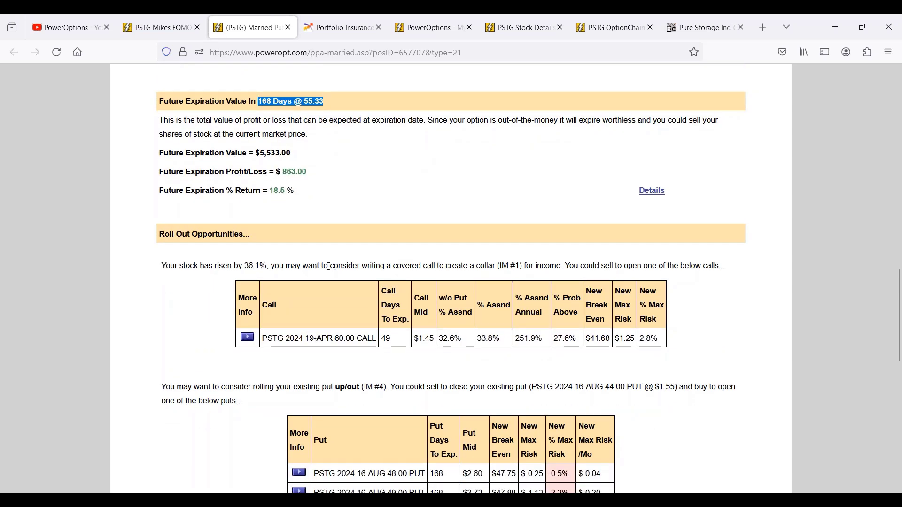
drag(329, 266, 534, 277)
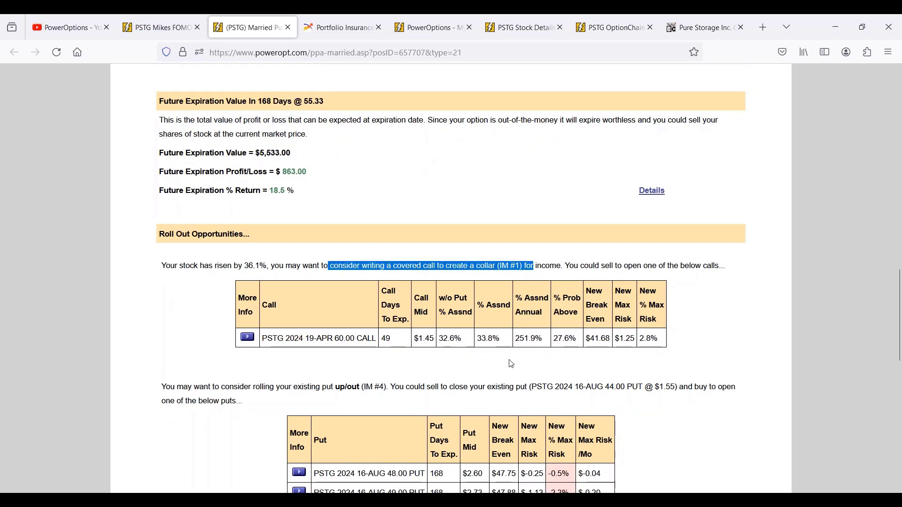
scroll(508, 365, down, 2)
scroll(508, 366, down, 2)
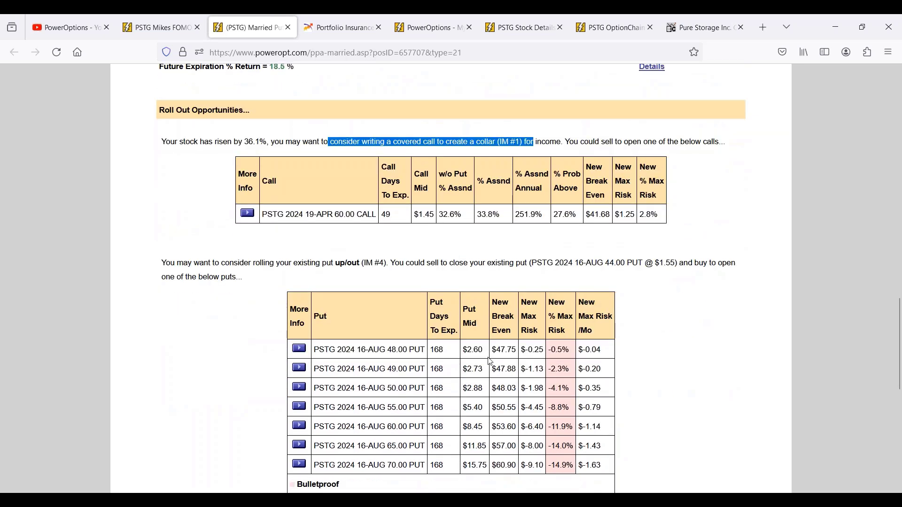
drag(335, 263, 391, 265)
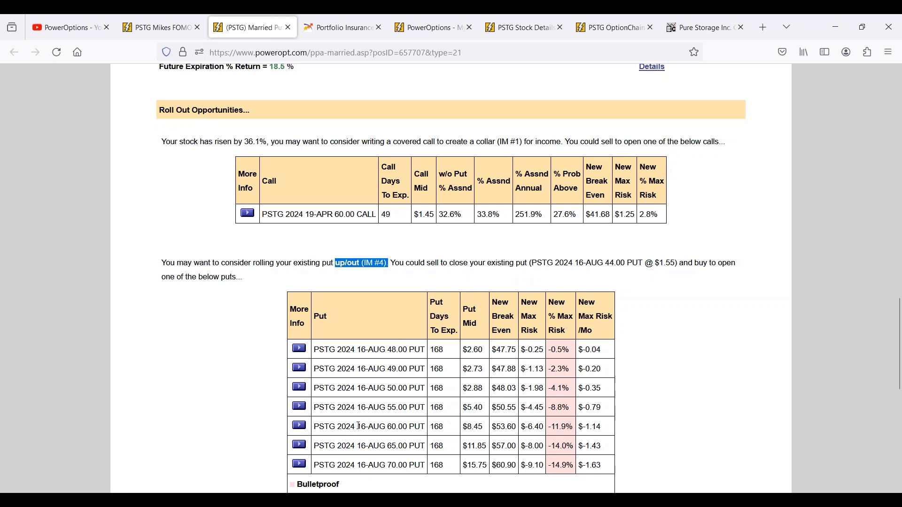
drag(358, 426, 484, 428)
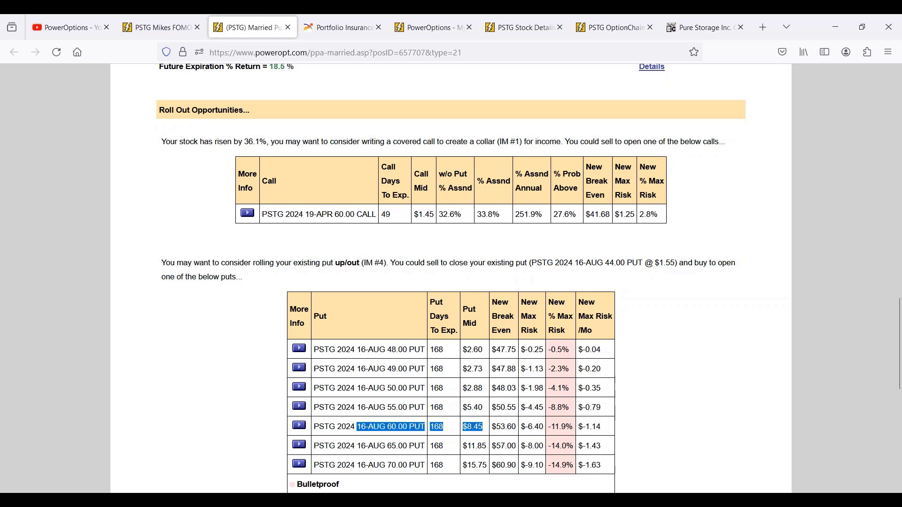
drag(654, 264, 675, 266)
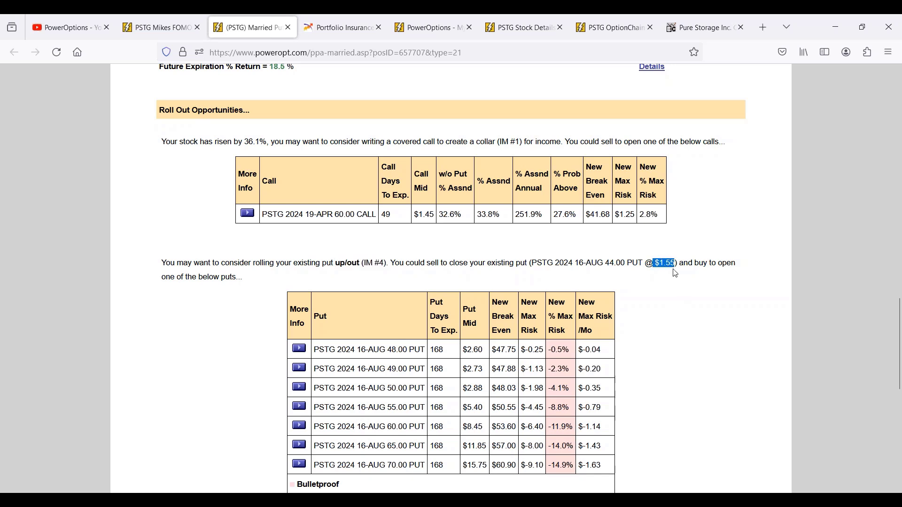
click(468, 427)
drag(468, 427, 545, 428)
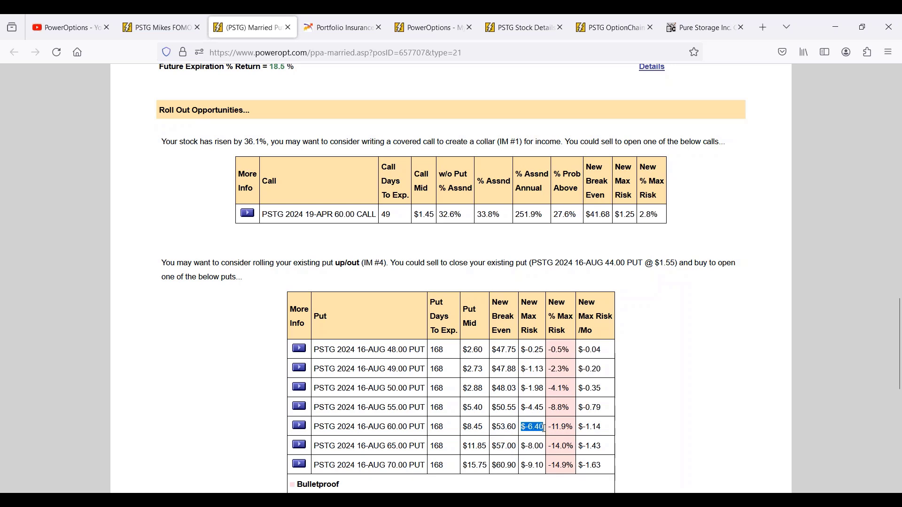
drag(386, 427, 426, 427)
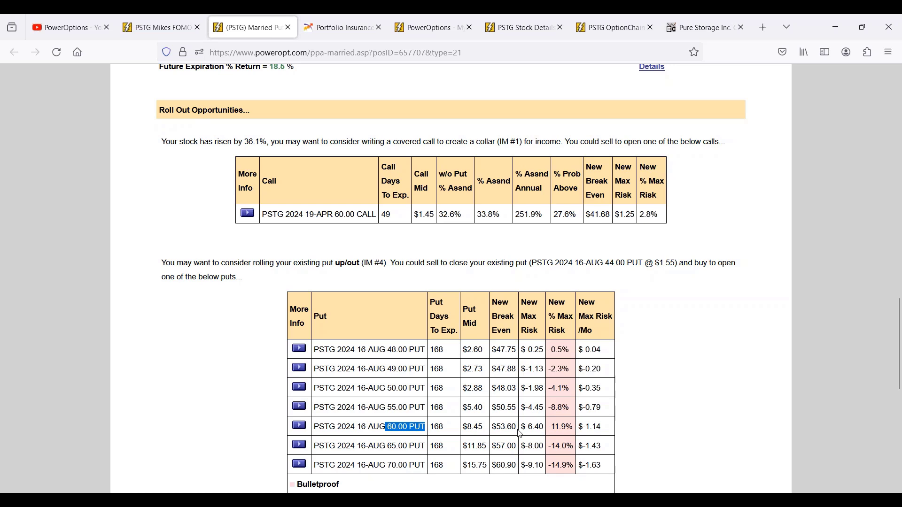
- Check the new percent max risk of the August 60.00 put and simulate rolling the existing put up to it
drag(550, 428, 573, 430)
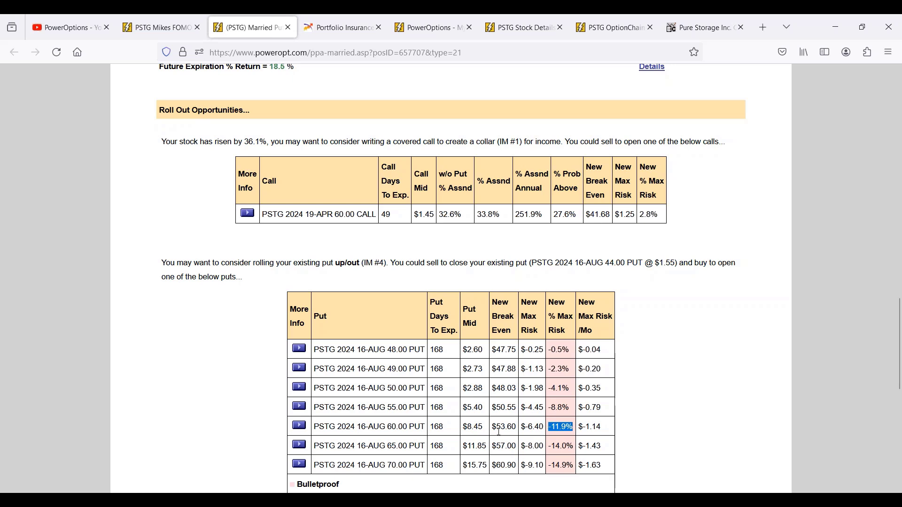
scroll(456, 469, down, 3)
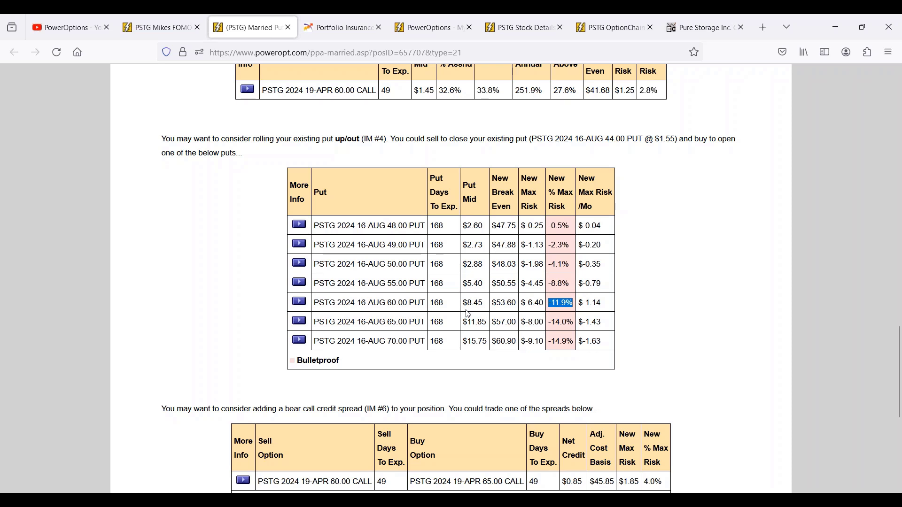
click(298, 304)
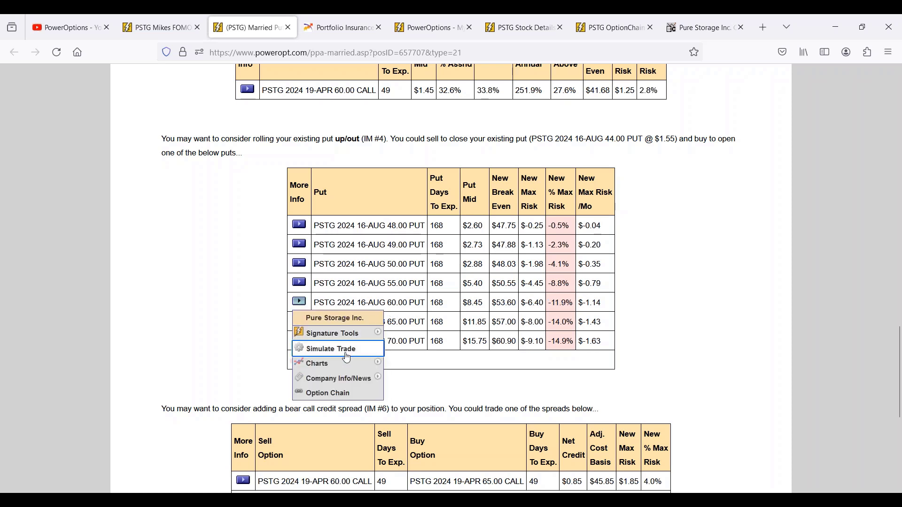
click(348, 350)
- Compare the current and new PSTG positions' effective stock cost basis, put strike, max risk and current percent return
scroll(383, 221, down, 2)
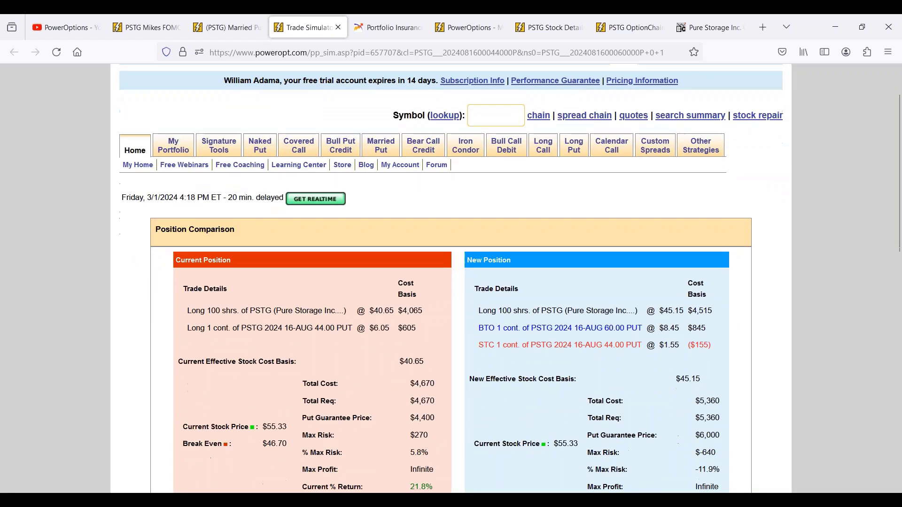
scroll(383, 221, down, 2)
drag(400, 292, 426, 298)
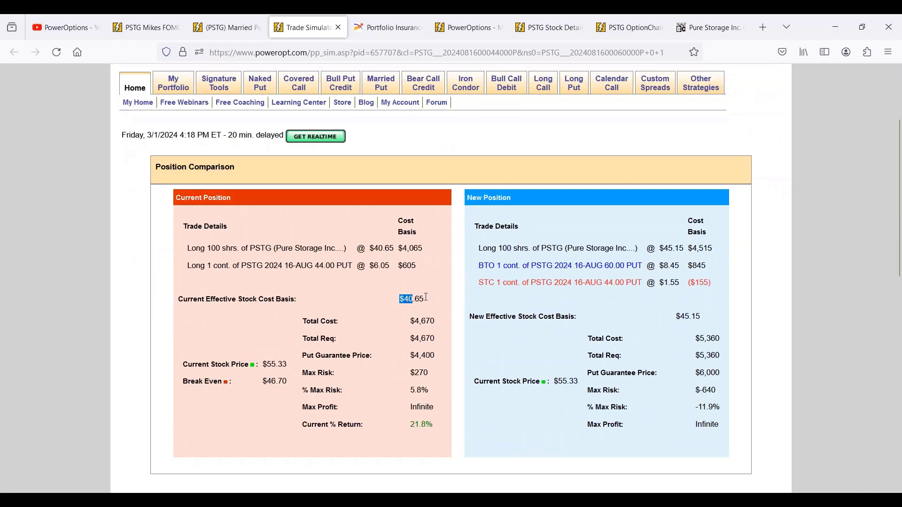
drag(681, 317, 716, 320)
drag(600, 268, 644, 268)
drag(698, 392, 738, 409)
click(775, 398)
drag(409, 431, 433, 426)
scroll(473, 444, down, 2)
scroll(700, 361, down, 4)
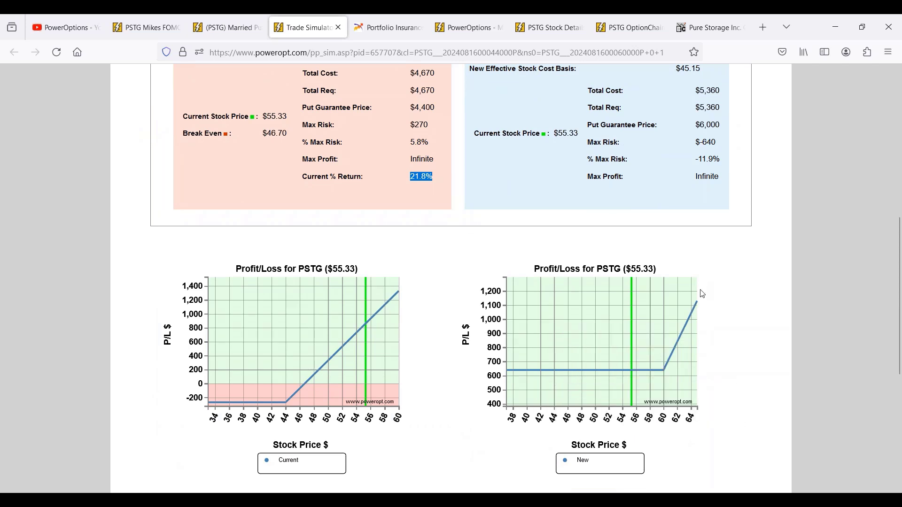
- Examine the profit/loss charts of both positions alongside the new position's percent max risk and the current position's percent return
mouse_move(696, 298)
drag(695, 159, 721, 160)
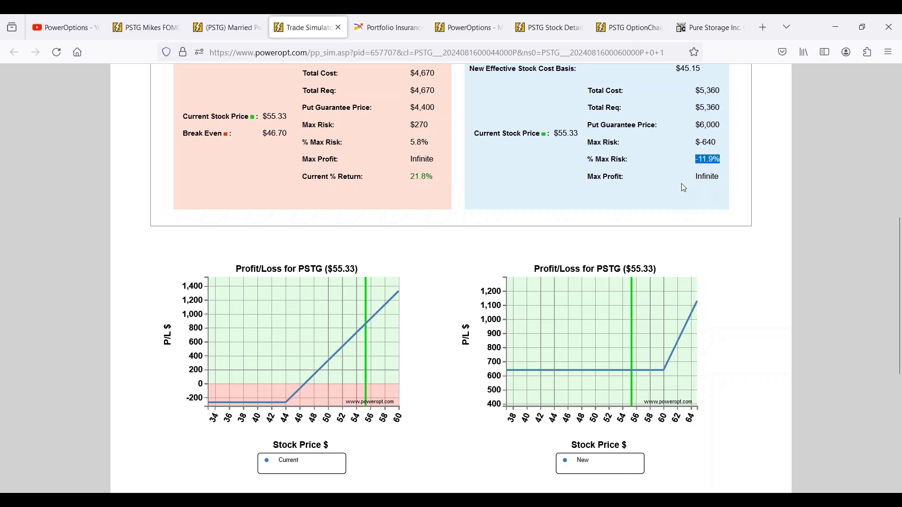
scroll(679, 184, up, 1)
drag(586, 80, 642, 80)
drag(687, 230, 731, 228)
scroll(736, 352, down, 1)
scroll(735, 352, down, 1)
drag(429, 177, 433, 177)
- Check the strikes and prices of the put leg being sold to close and the put leg being bought to open
scroll(450, 249, down, 5)
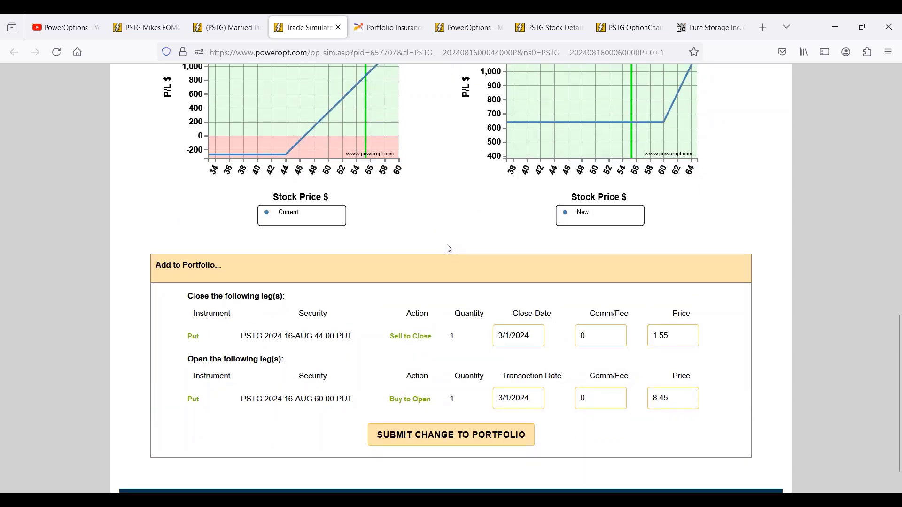
drag(679, 335, 640, 337)
drag(314, 337, 356, 336)
drag(314, 400, 370, 398)
drag(683, 404, 652, 402)
drag(697, 336, 640, 339)
click(687, 339)
drag(680, 339, 642, 336)
click(678, 407)
drag(678, 406, 642, 402)
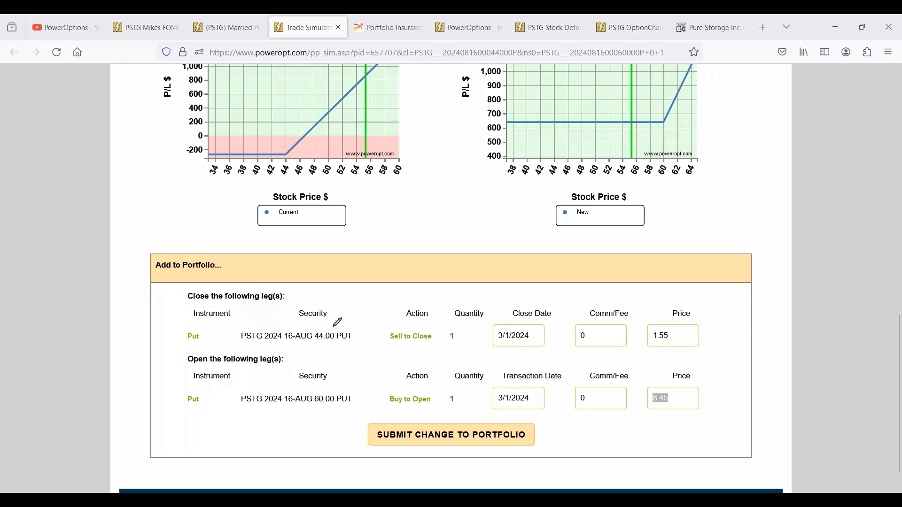
mouse_move(331, 328)
mouse_down()
mouse_move(307, 335)
mouse_move(346, 324)
mouse_move(326, 350)
mouse_move(329, 390)
mouse_move(306, 385)
mouse_move(354, 392)
mouse_move(337, 386)
mouse_up()
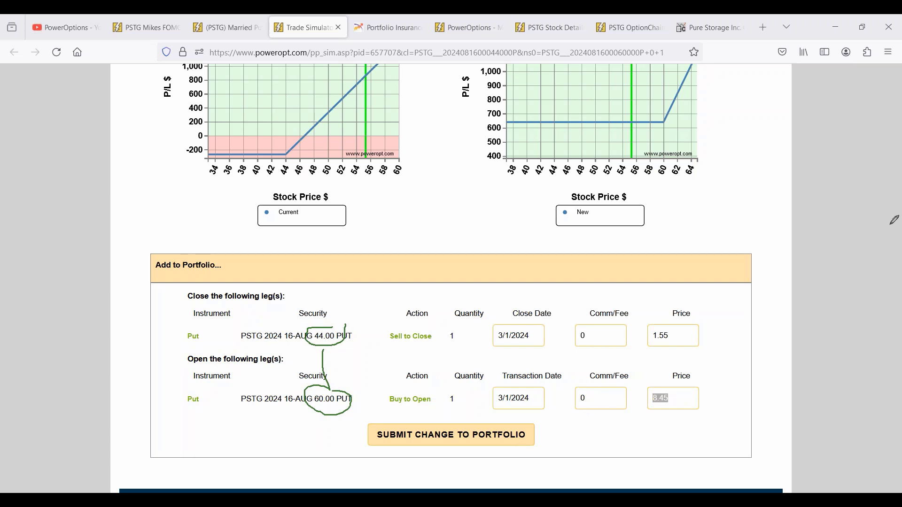
key(e)
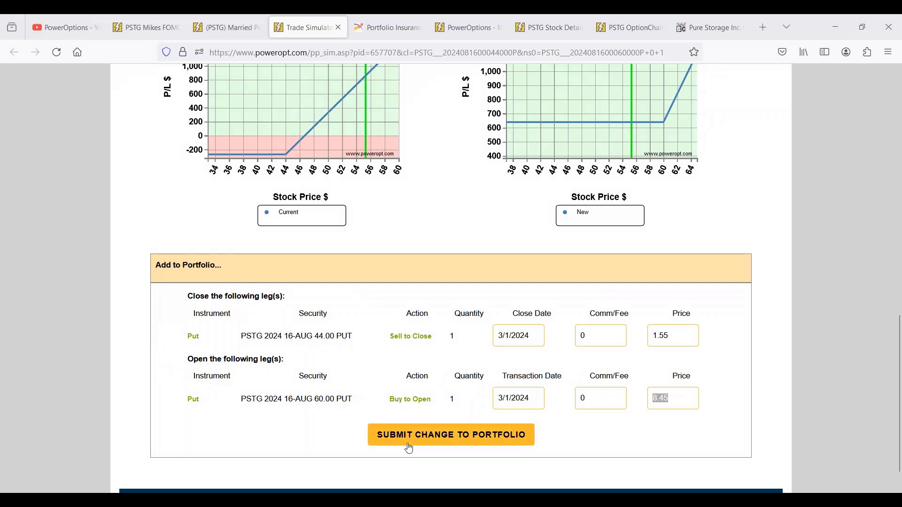
- Recheck both profit/loss charts and submit the roll from the August 44.00 put to the August 60.00 put to the portfolio
scroll(419, 342, up, 3)
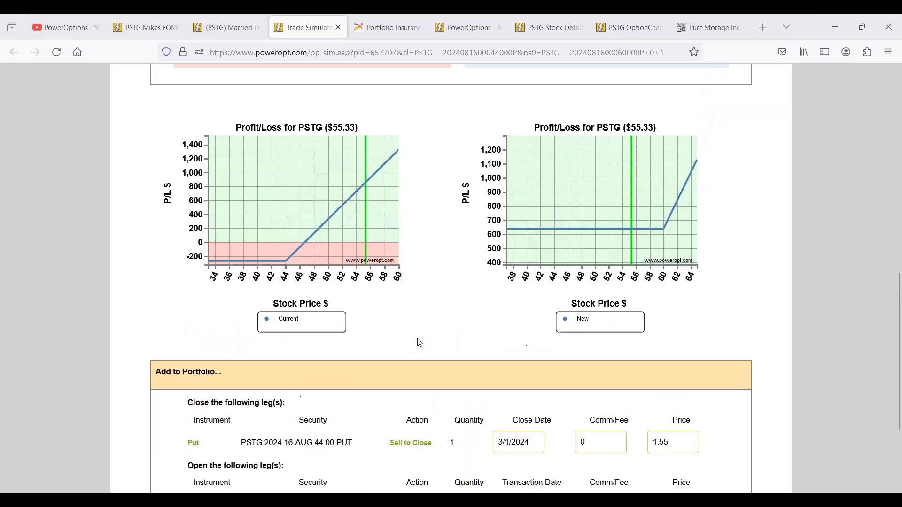
mouse_move(369, 168)
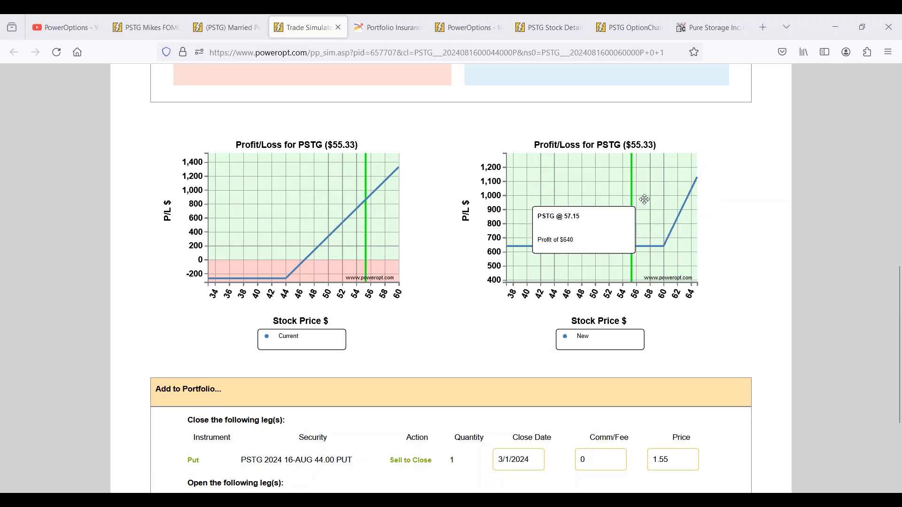
scroll(496, 308, down, 3)
scroll(496, 308, down, 1)
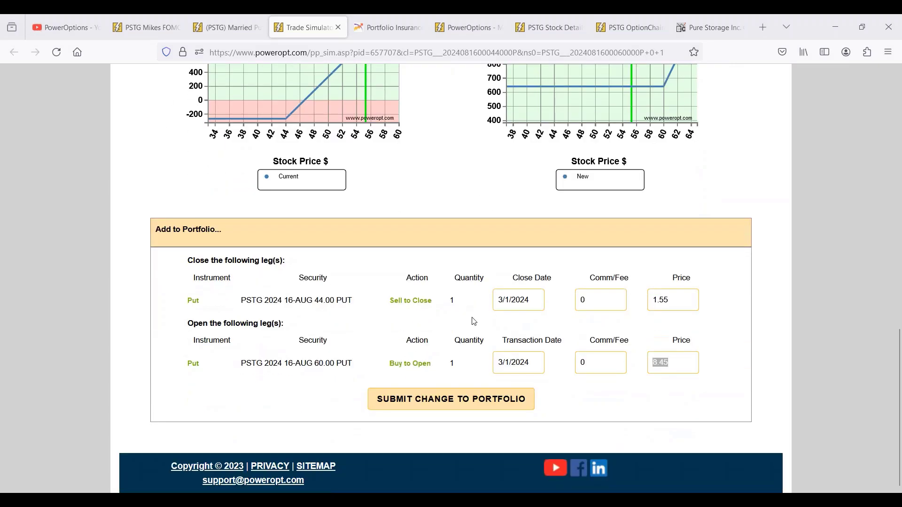
click(469, 410)
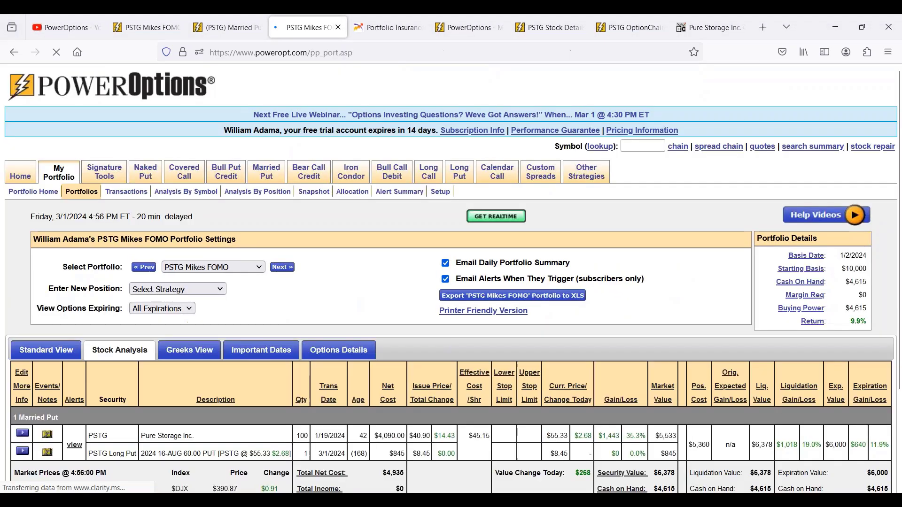
- Examine the updated PSTG position's stock net cost, August 60.00 put, put issue price and effective cost per share
scroll(468, 394, down, 3)
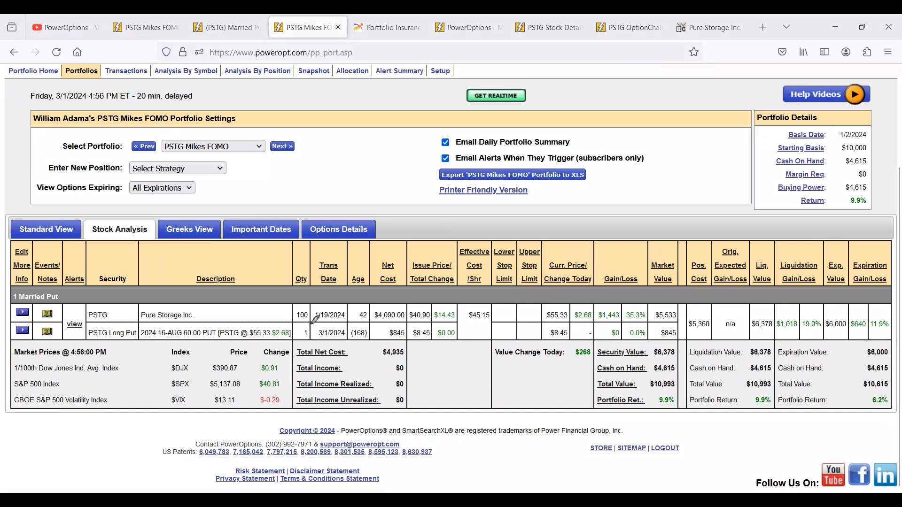
mouse_move(398, 311)
mouse_down()
mouse_move(383, 308)
mouse_move(376, 322)
mouse_move(398, 310)
mouse_up()
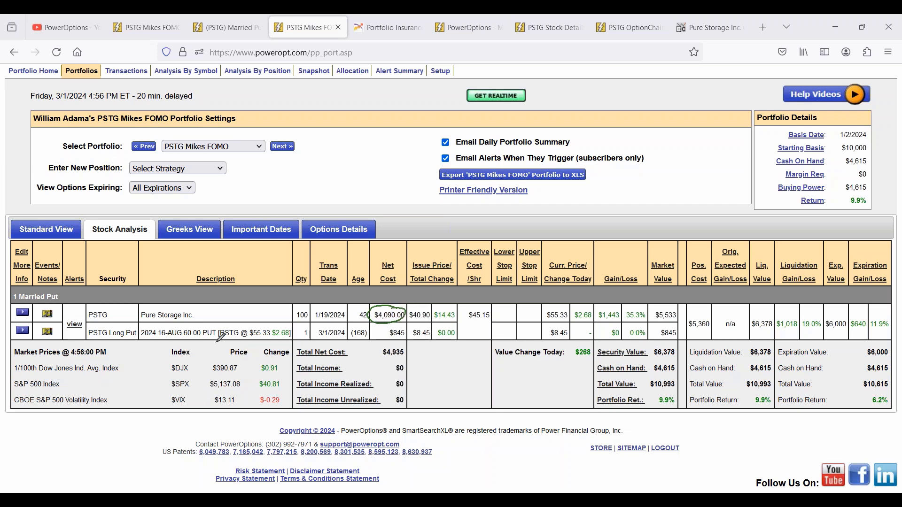
mouse_move(202, 324)
mouse_down()
mouse_move(158, 334)
mouse_move(229, 336)
mouse_move(203, 324)
mouse_up()
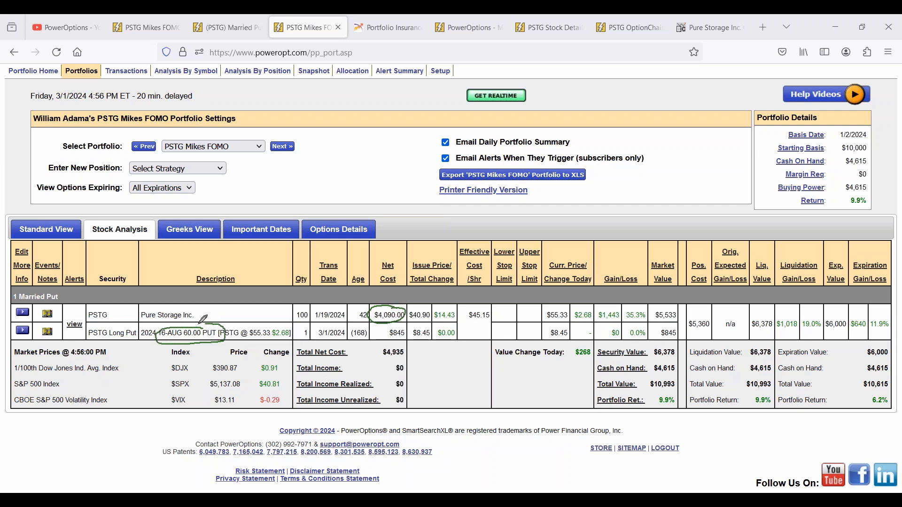
mouse_move(427, 325)
mouse_down()
mouse_move(411, 335)
mouse_move(434, 330)
mouse_move(425, 325)
mouse_up()
mouse_move(487, 304)
mouse_down()
mouse_move(463, 325)
mouse_move(492, 319)
mouse_move(489, 306)
mouse_up()
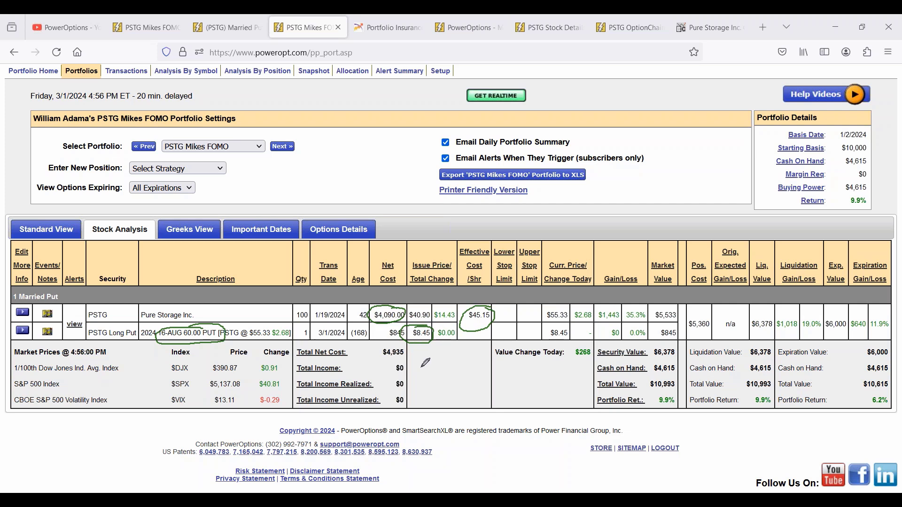
- Work out the loss on the closed put as 6.05 minus 1.55 and relate it to the effective cost per share
mouse_move(423, 355)
mouse_down()
mouse_move(417, 373)
mouse_move(450, 366)
mouse_move(462, 351)
mouse_move(457, 365)
mouse_up()
click(437, 368)
mouse_move(404, 390)
mouse_down()
mouse_move(465, 391)
mouse_move(481, 332)
mouse_up()
click(439, 389)
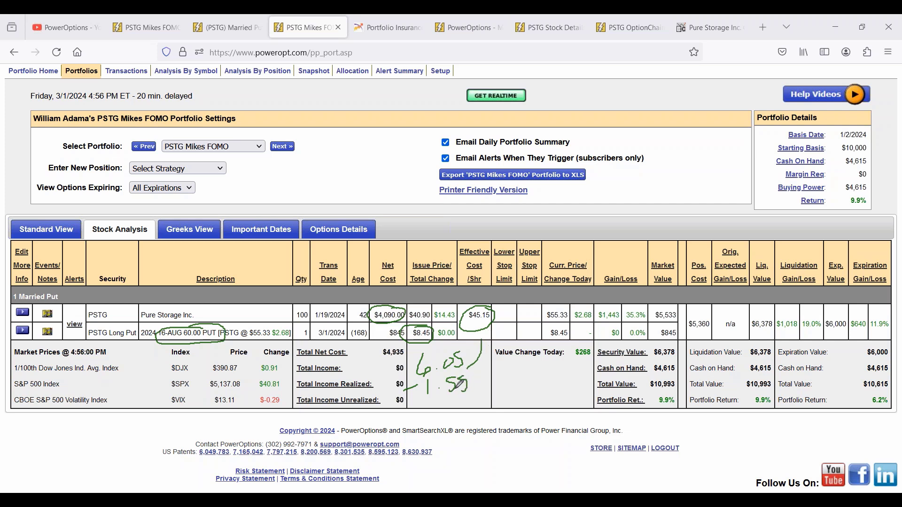
mouse_move(417, 404)
mouse_down()
mouse_move(467, 405)
mouse_move(467, 413)
mouse_up()
click(443, 403)
key(e)
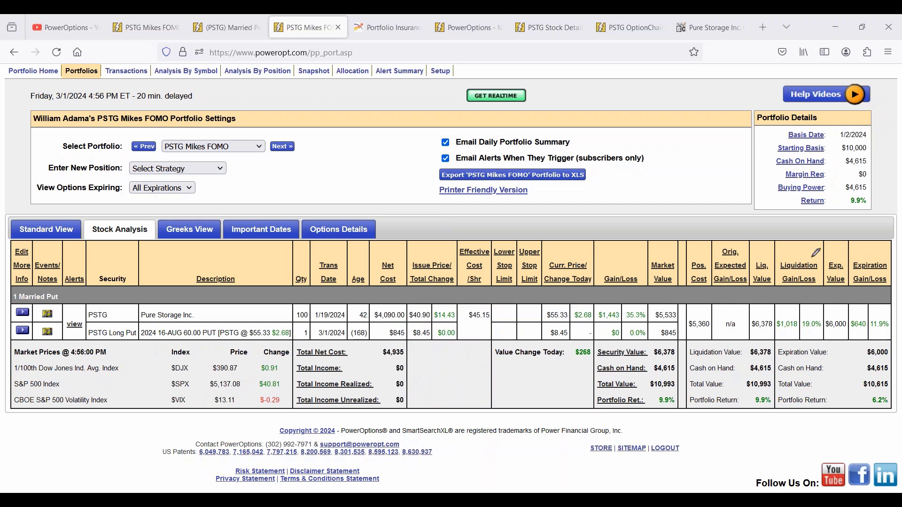
- Open the PSTG position's event history and review the entries for the August 44.00 put sale and August 60.00 put purchase
click(47, 314)
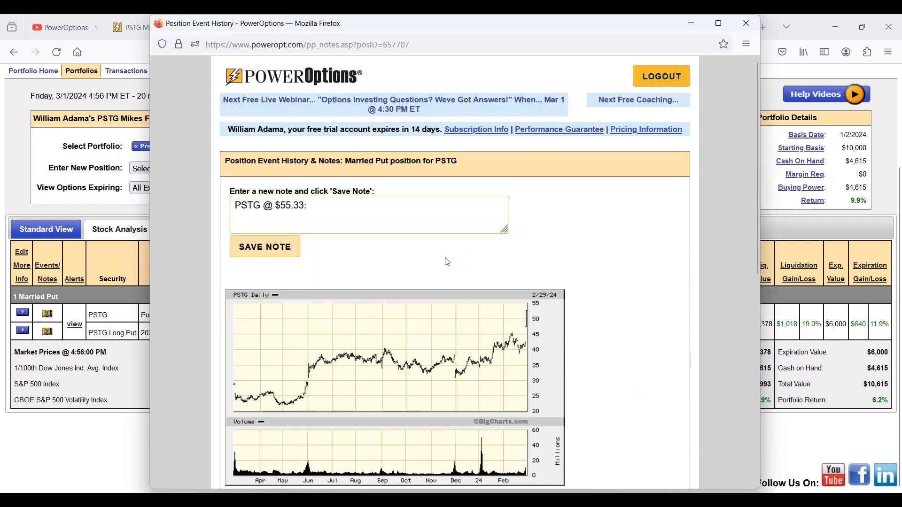
scroll(446, 262, down, 7)
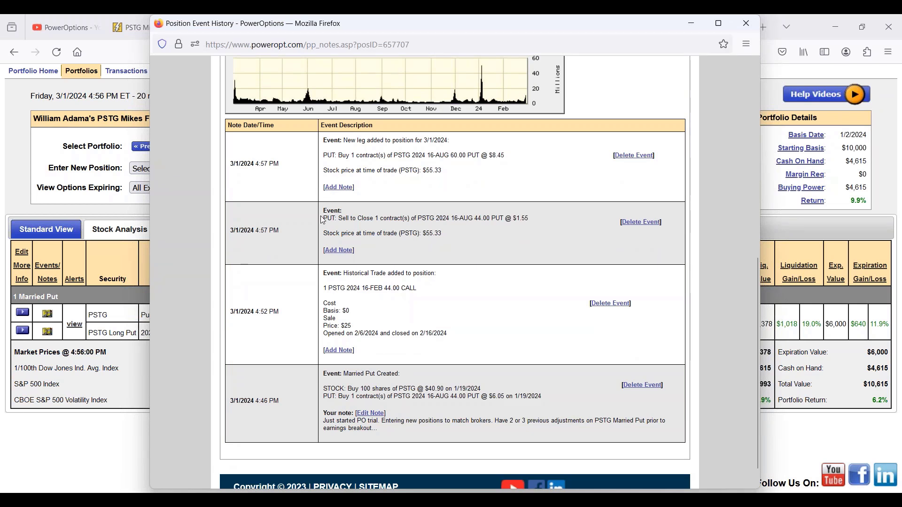
drag(322, 220, 529, 221)
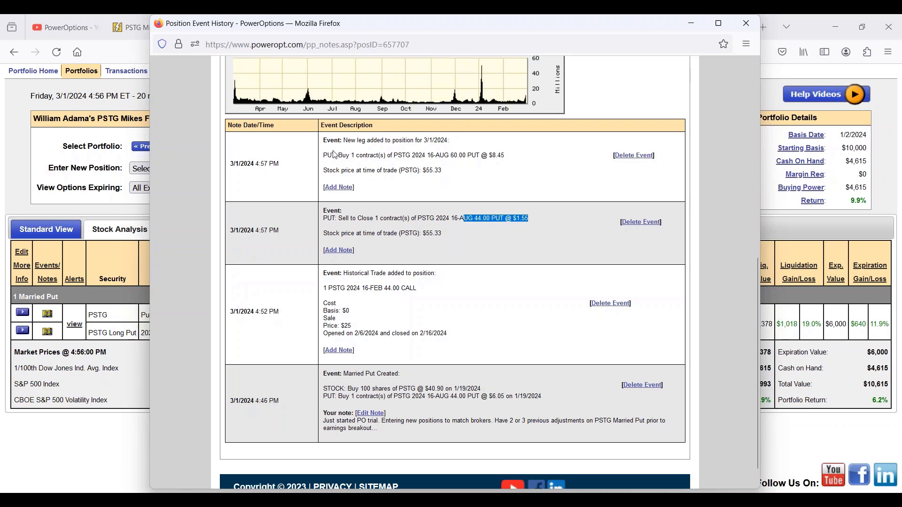
drag(333, 155, 513, 162)
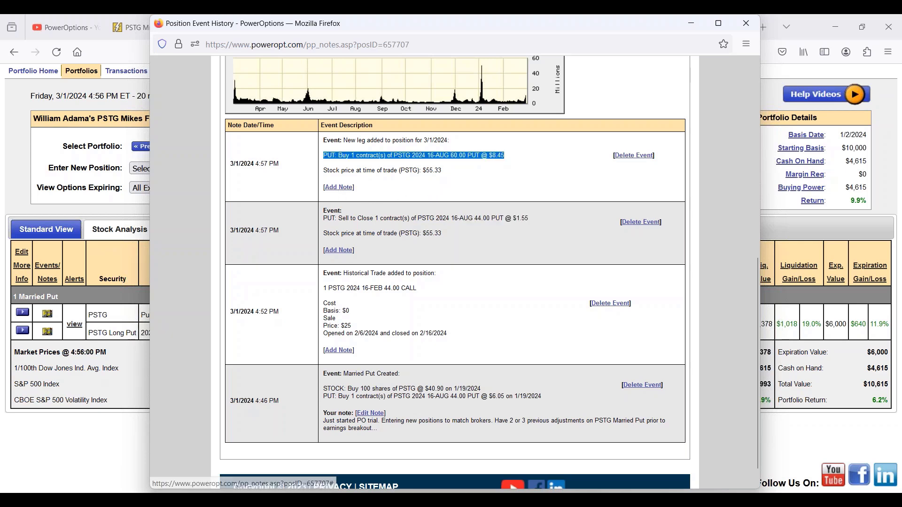
- Start a note on the August 60.00 put purchase event: "used IM #4 after Earnings Major Breakout. Locked in 12% guaranteed"
click(339, 188)
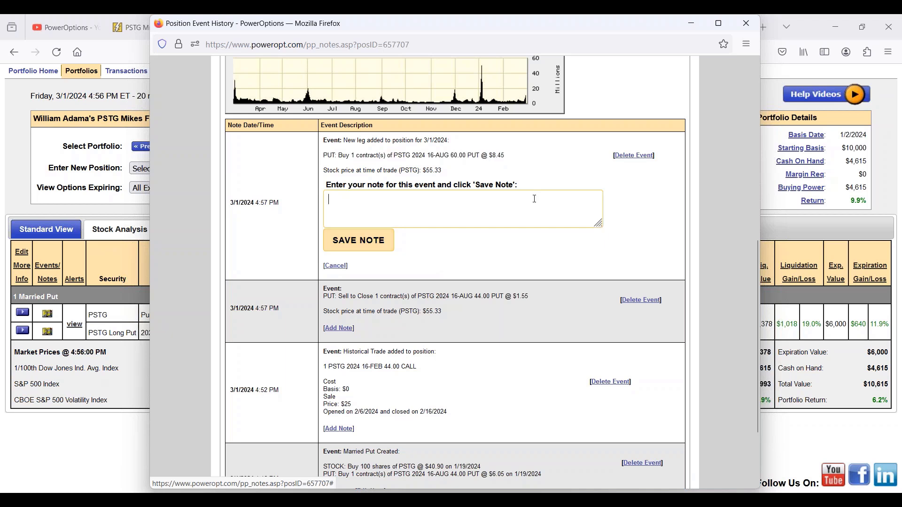
text(Ud)
key(BackSpace)
key(BackSpace)
text(u)
key(BackSpace)
text(used IM)
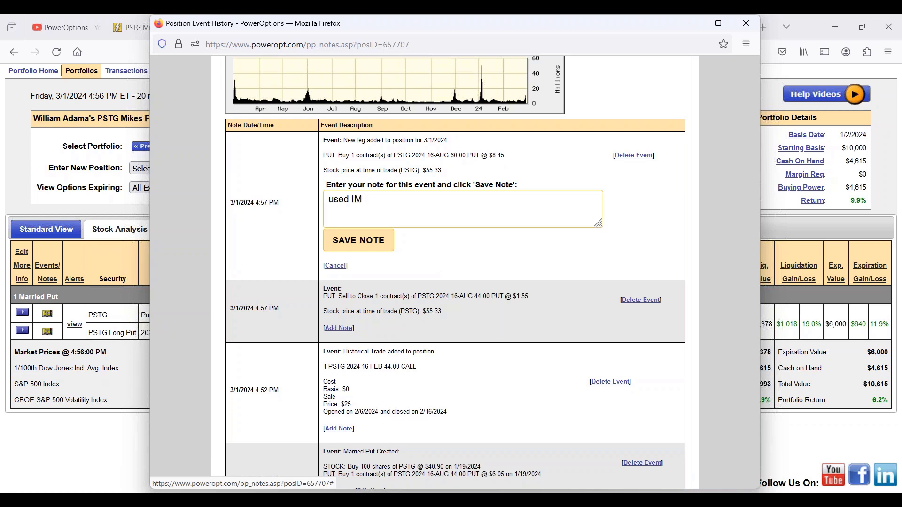
text( #4 after Earnings Ma)
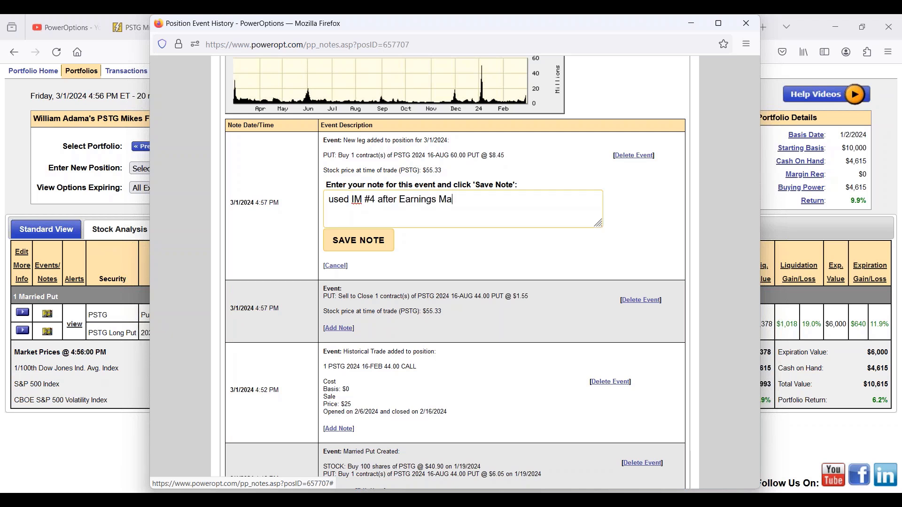
text(jor Breakout.  Locked i)
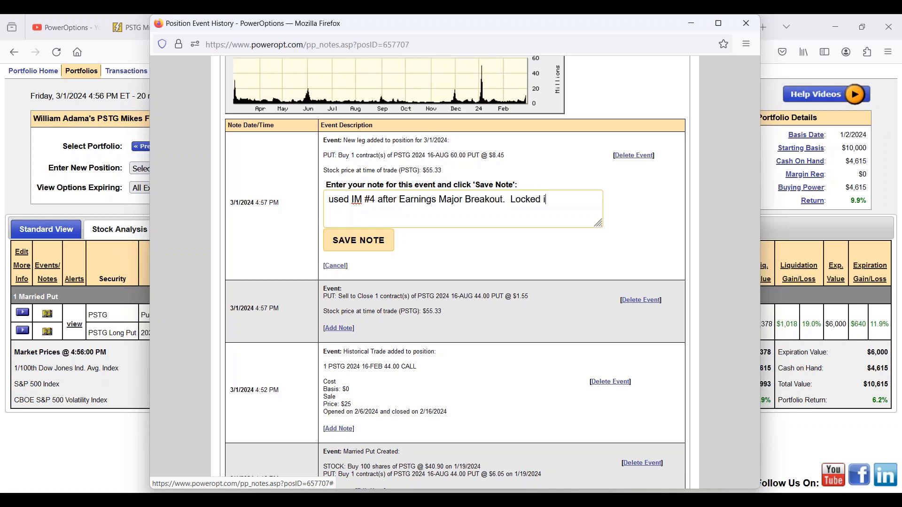
text(n 12% guaranteed )
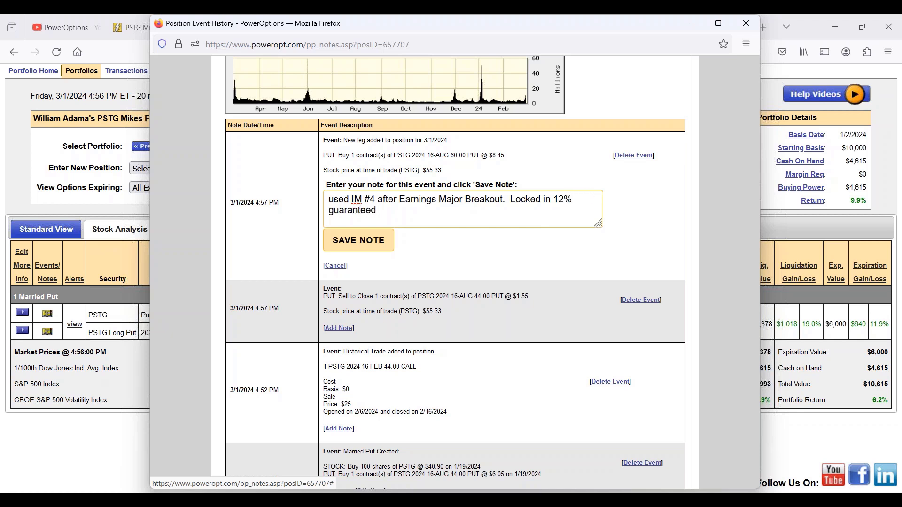
- Complete the event note with "return, could have liquidated at 21.8% profit. Expected more gains and more income opps." and save it
text(return, could have liquid)
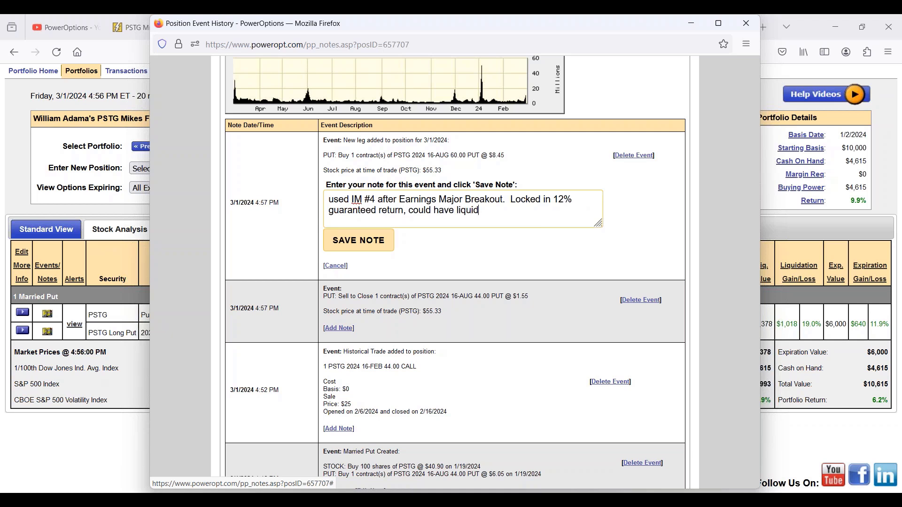
text(ated at 21.8% profit.)
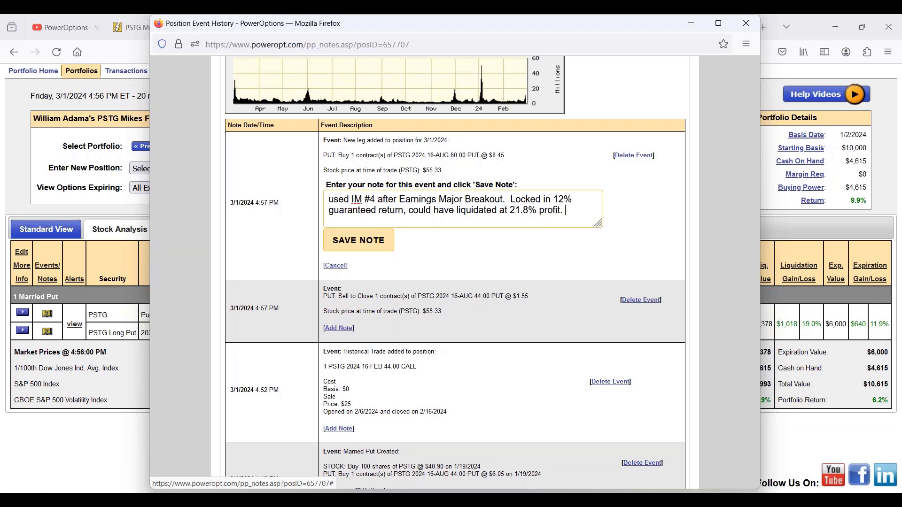
text(  Exp)
text(ected mor)
text(e gains and more income )
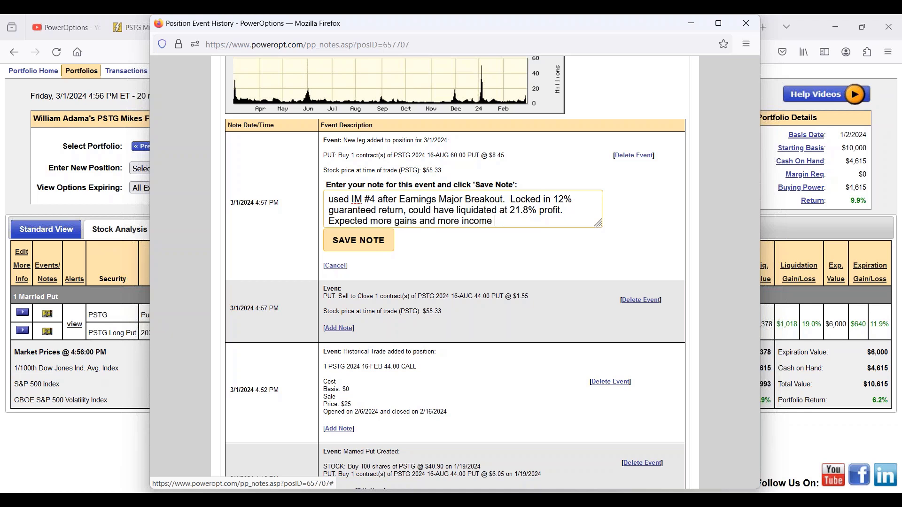
text(opps.)
click(331, 242)
scroll(604, 218, up, 3)
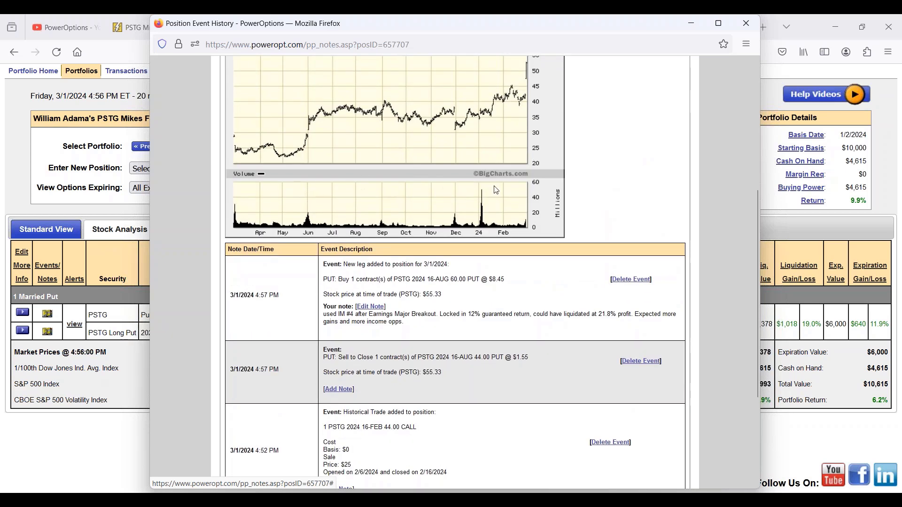
scroll(459, 267, down, 4)
scroll(459, 266, up, 8)
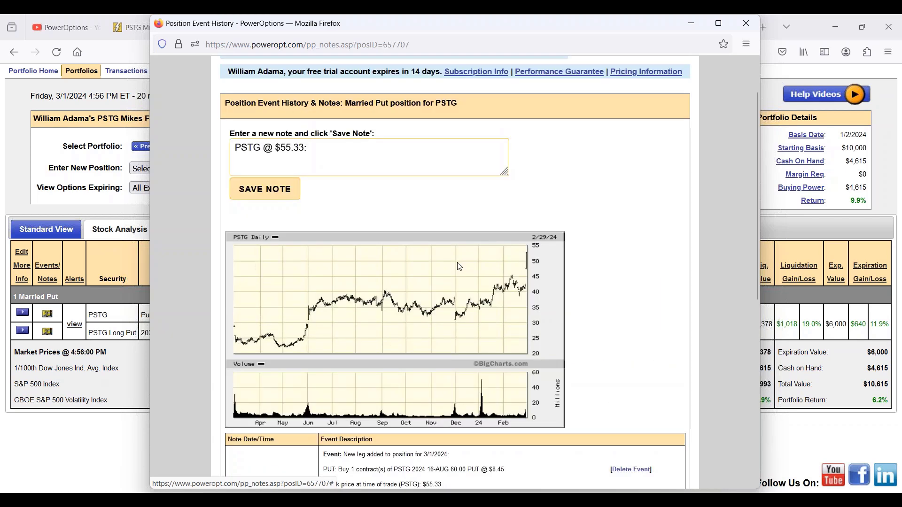
- Review the PSTG event history from the married put creation through the February call trade and the August put roll, then close it
scroll(460, 266, down, 2)
scroll(459, 266, down, 5)
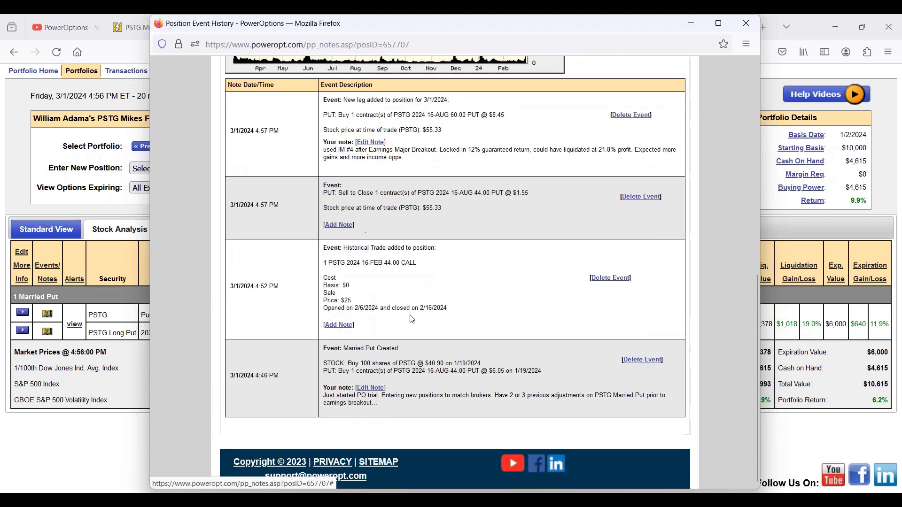
drag(348, 365, 548, 374)
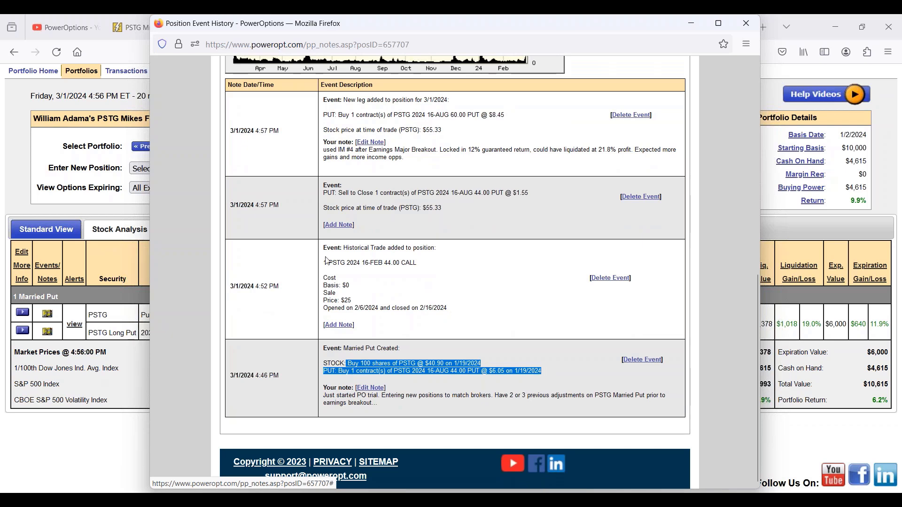
drag(325, 263, 462, 308)
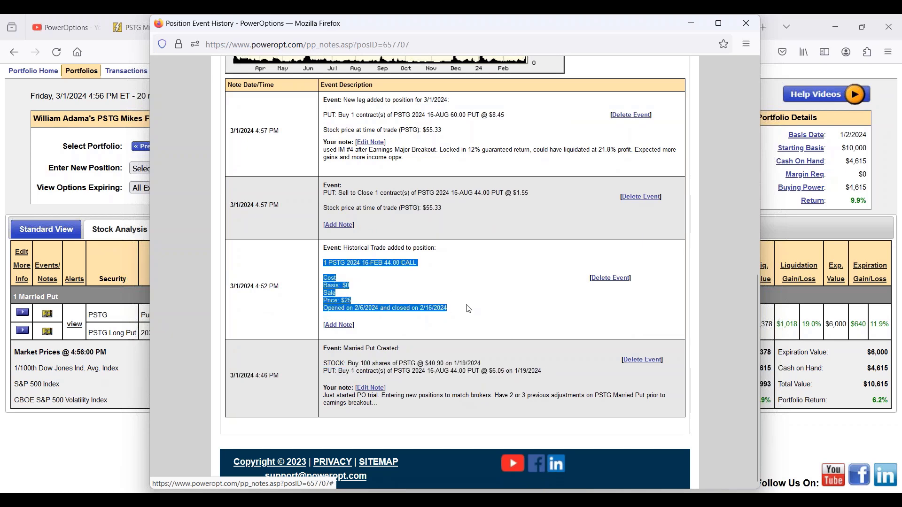
scroll(463, 306, up, 2)
drag(375, 255, 529, 272)
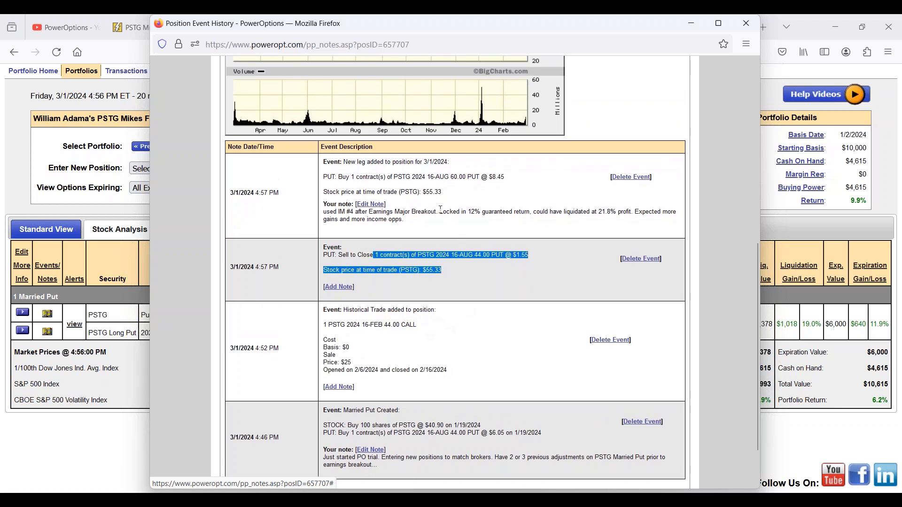
drag(381, 176, 531, 206)
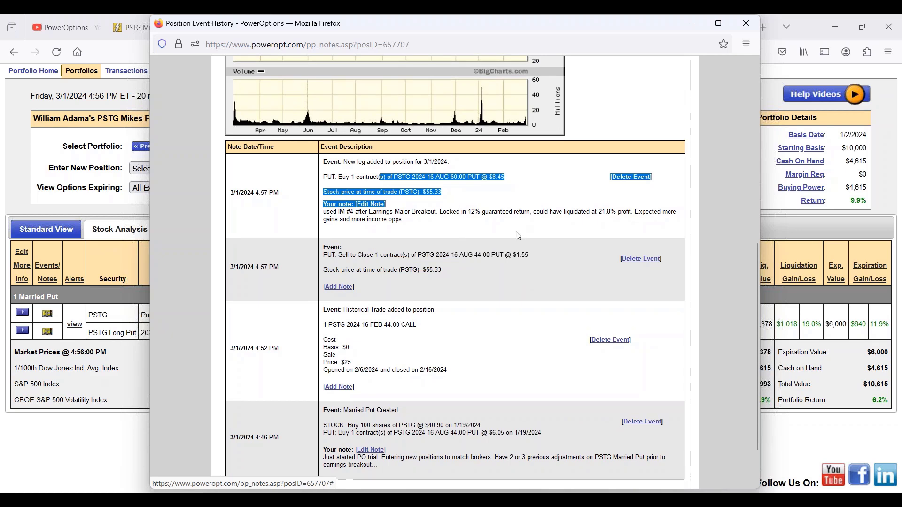
click(511, 318)
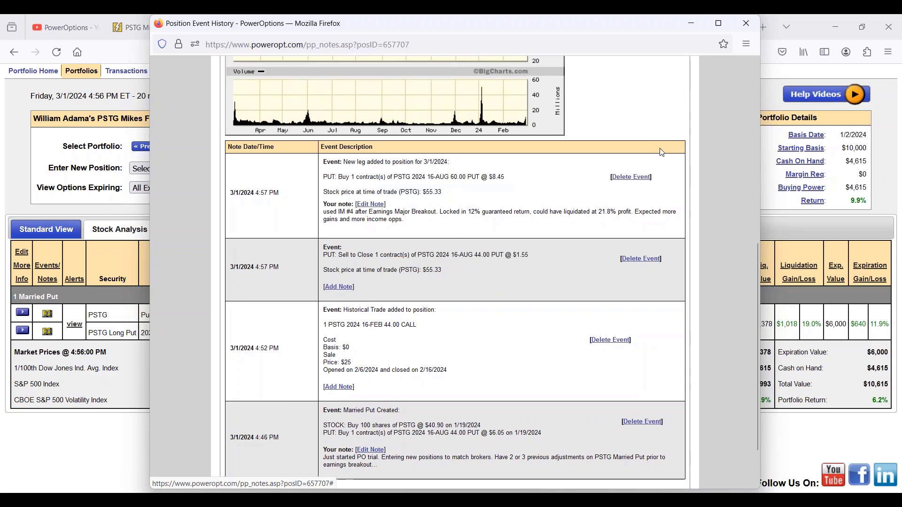
scroll(663, 150, up, 4)
scroll(662, 146, up, 4)
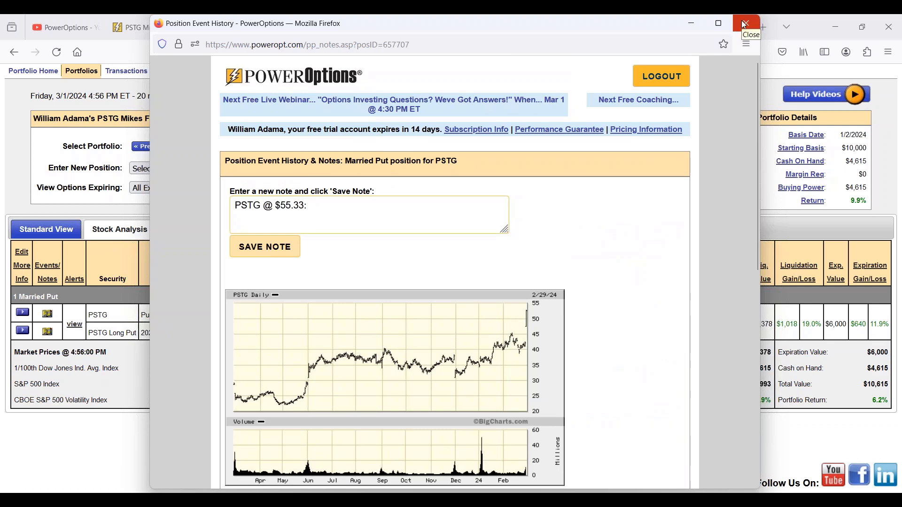
click(746, 24)
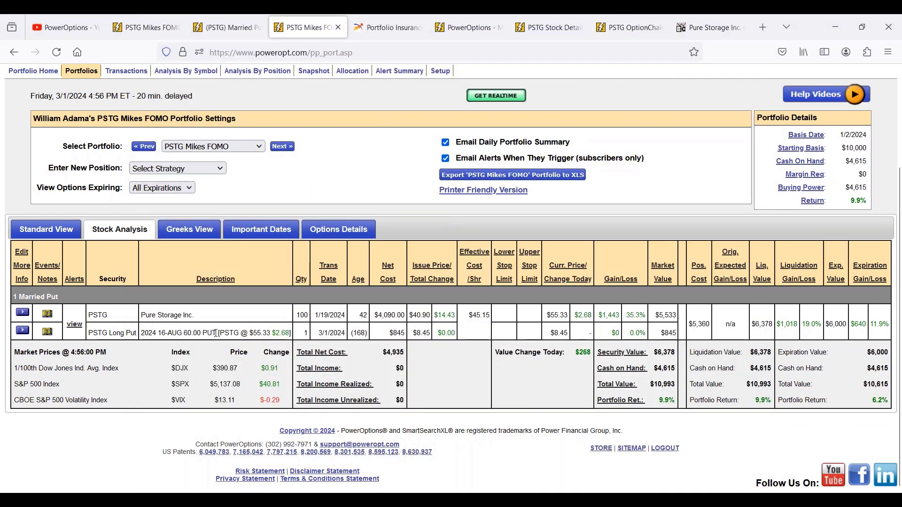
- Check the August 60.00 put in the portfolio, then open the 2024 transaction report and review its PSTG trades
drag(168, 332, 217, 331)
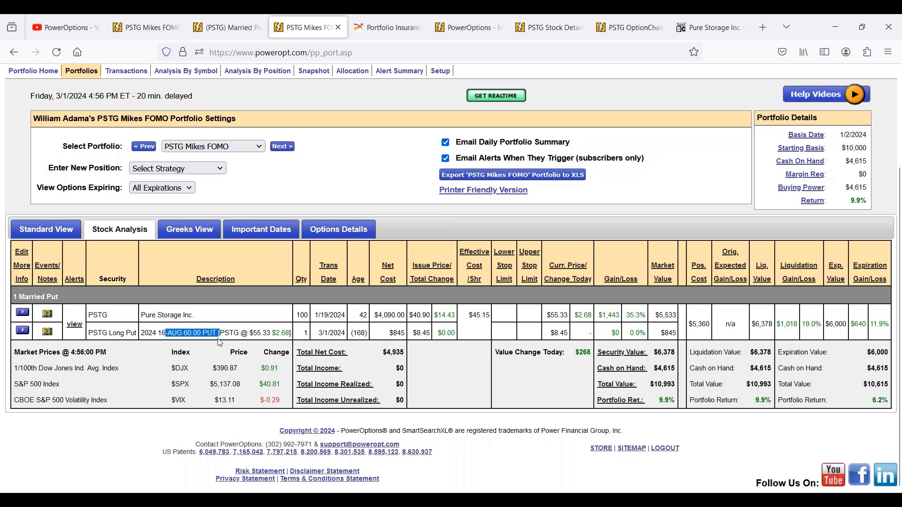
scroll(216, 333, up, 3)
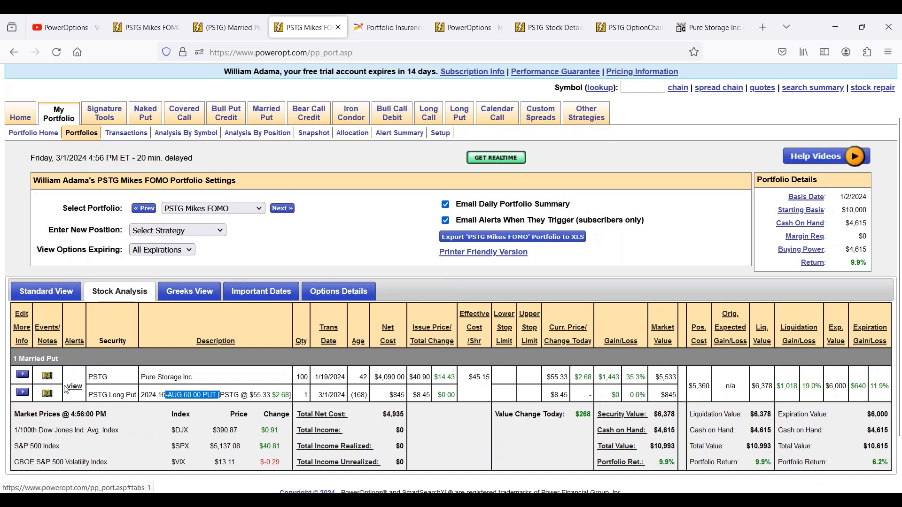
click(28, 379)
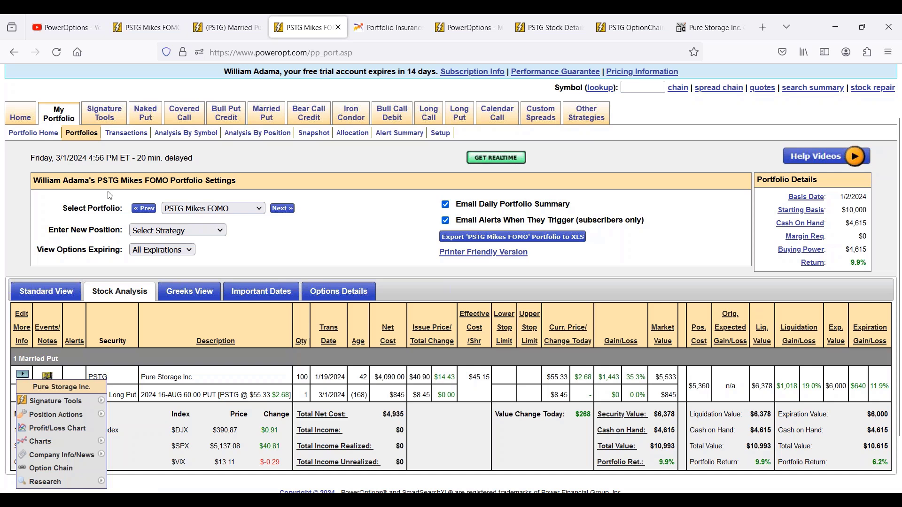
click(126, 133)
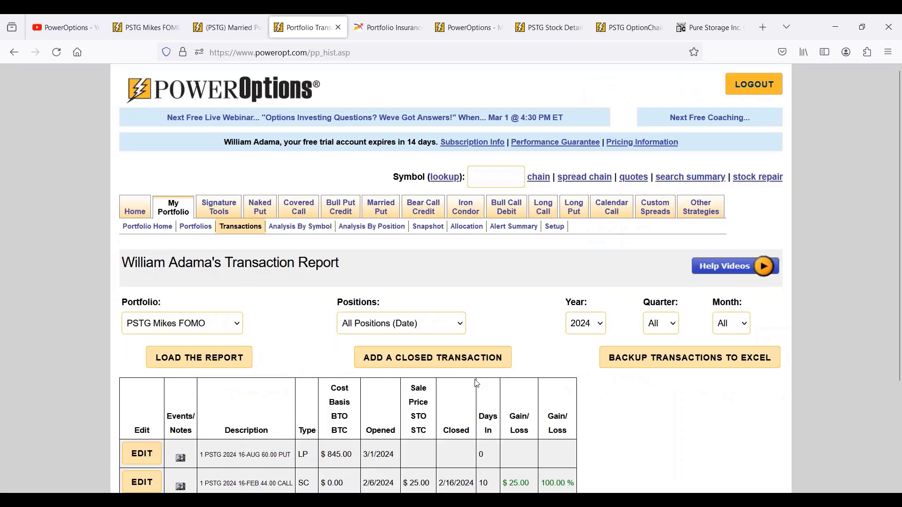
scroll(446, 399, down, 1)
scroll(413, 437, down, 1)
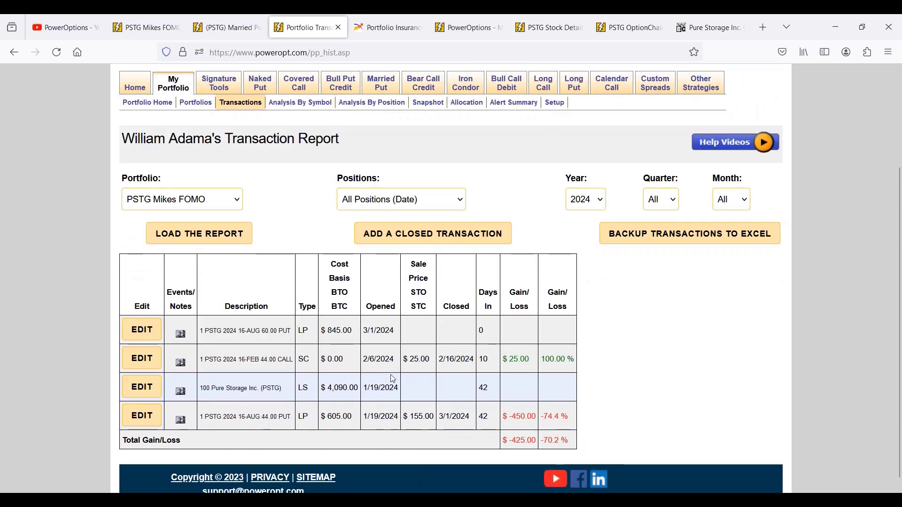
scroll(394, 379, up, 1)
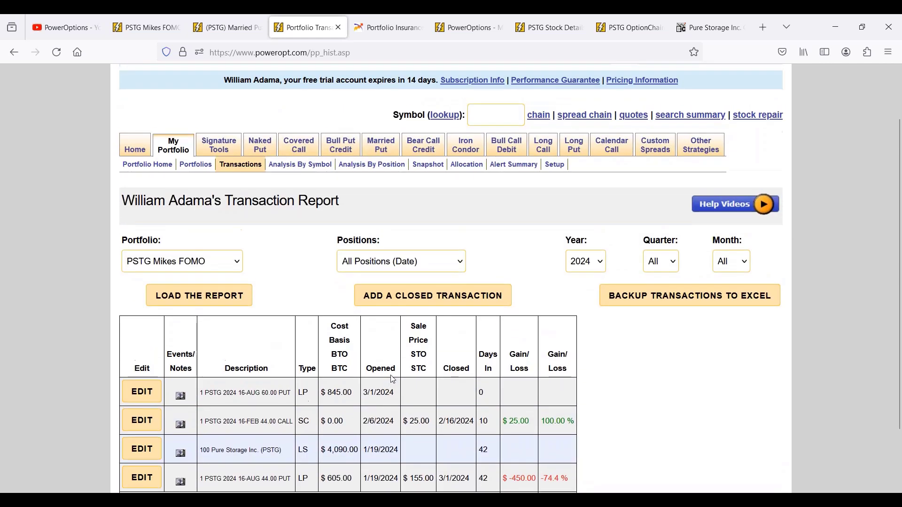
- Open the gain/loss analysis by symbol and examine the PSTG put and call entries and the realized/unrealized filter choices
click(304, 164)
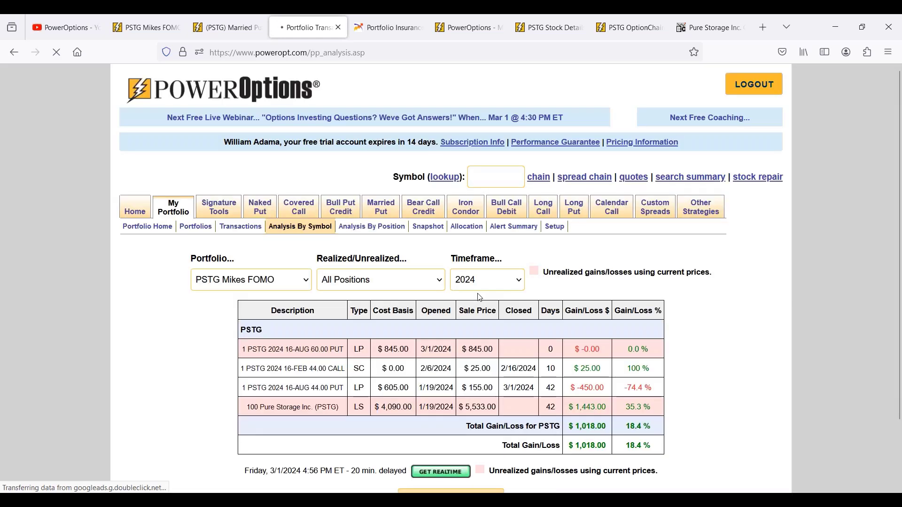
scroll(465, 301, down, 1)
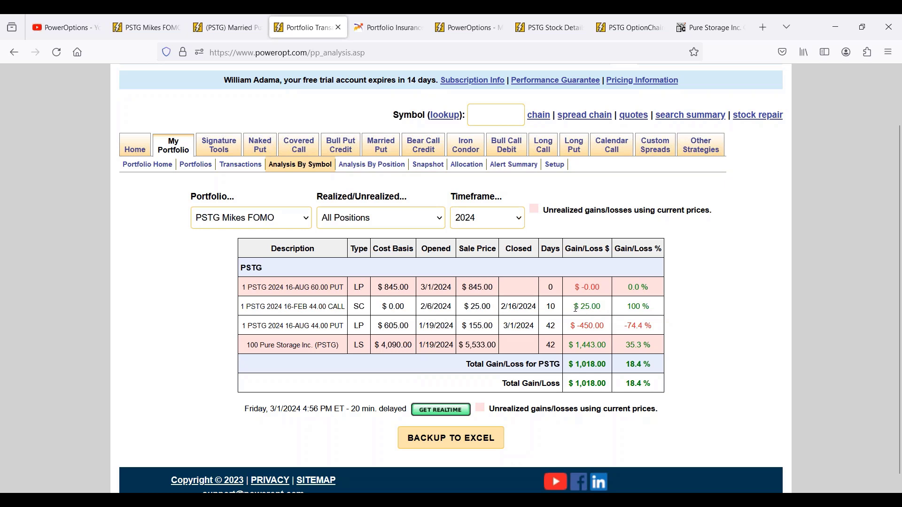
drag(574, 307, 660, 328)
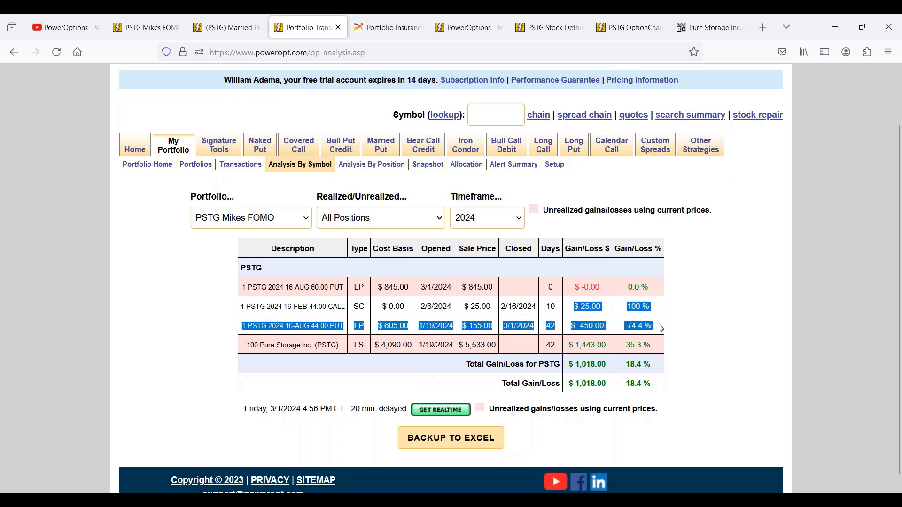
click(687, 321)
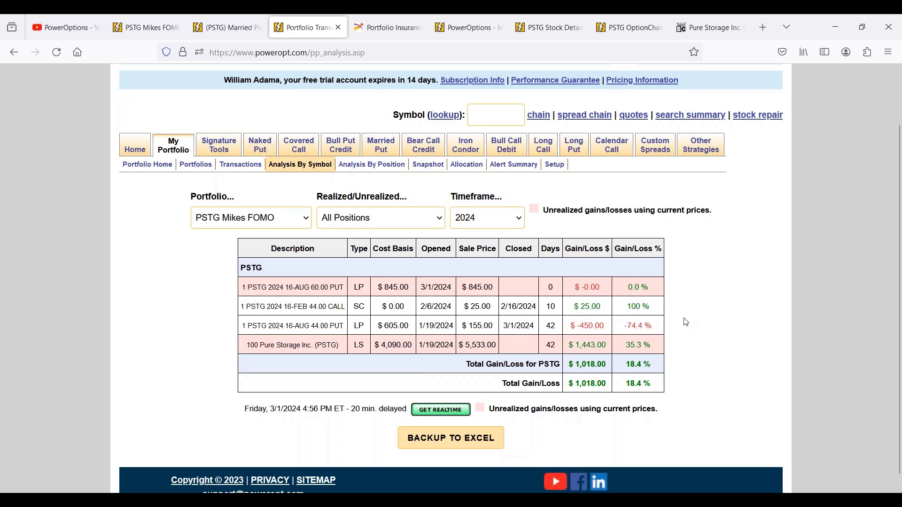
click(366, 225)
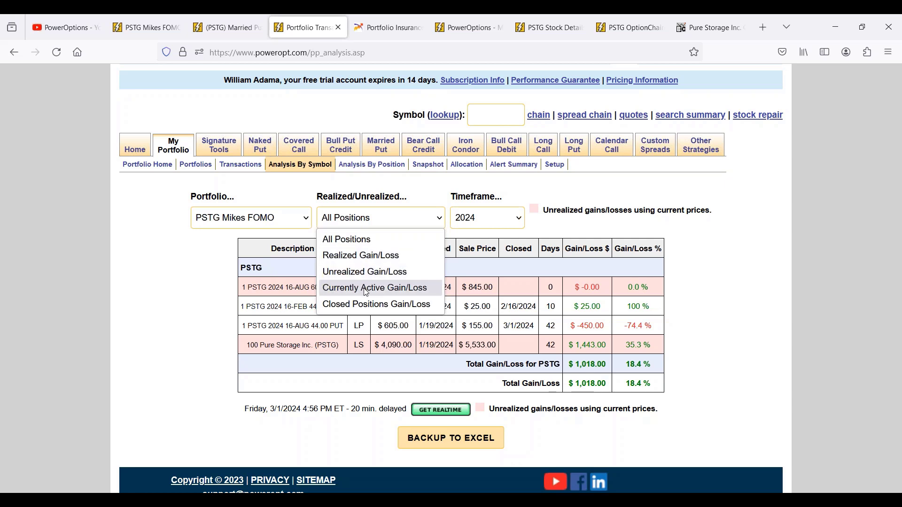
click(599, 290)
drag(568, 287, 655, 289)
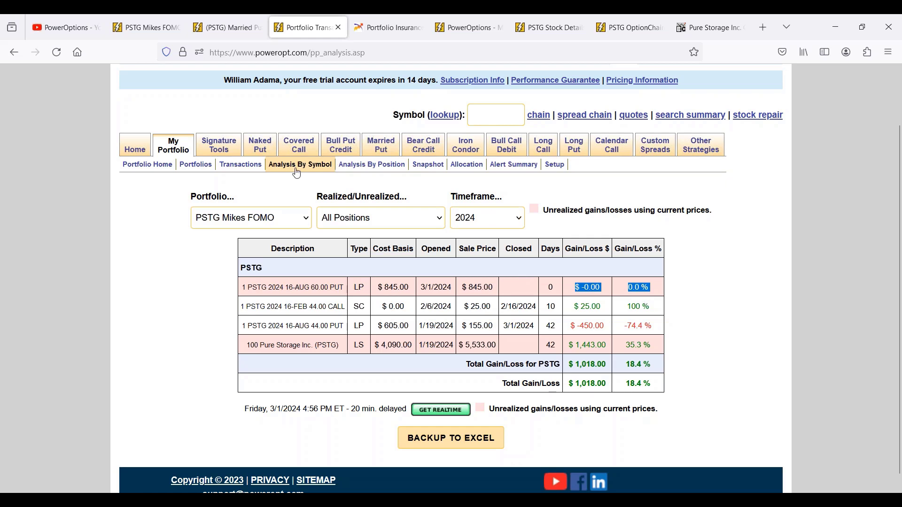
- Recheck the married put in the PSTG portfolio and the option for adding closed transactions in the transaction report
click(196, 165)
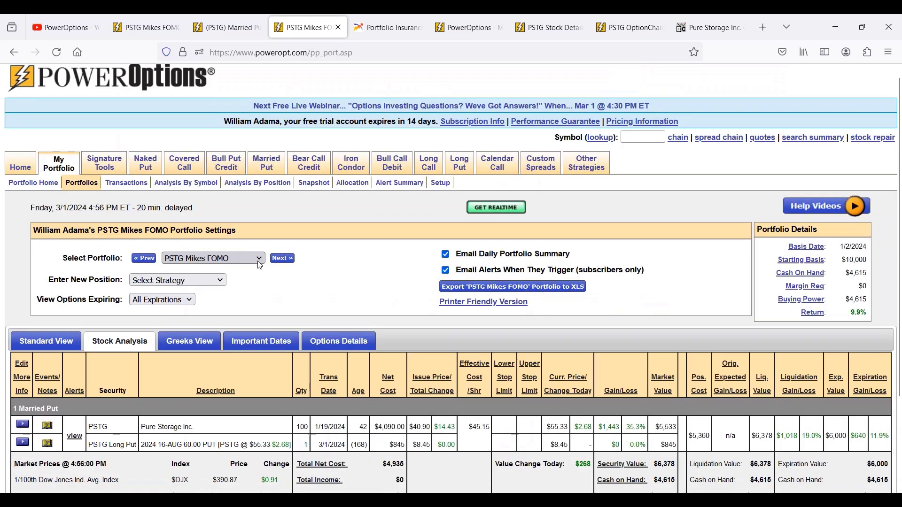
scroll(260, 265, down, 3)
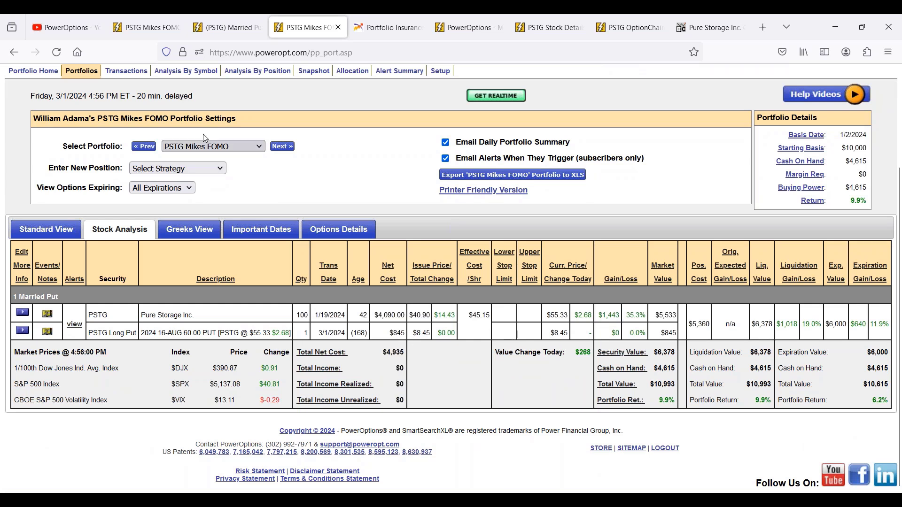
click(126, 70)
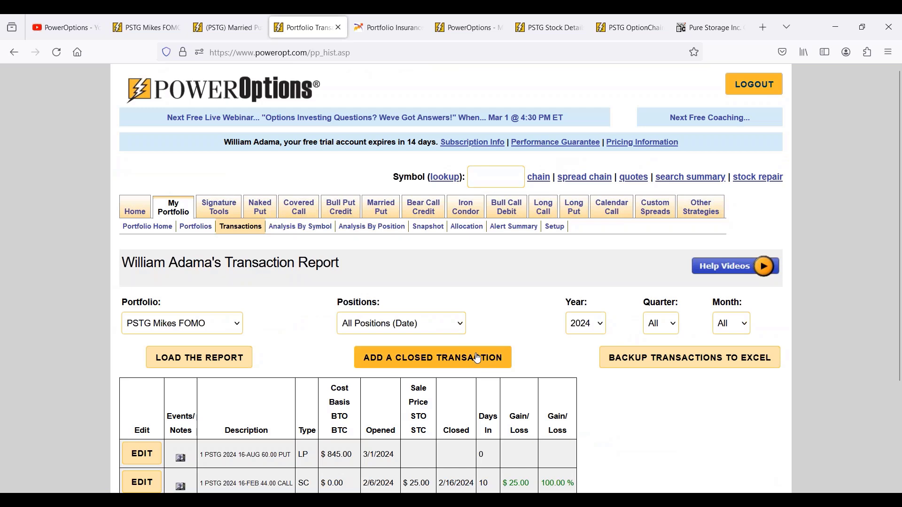
click(187, 227)
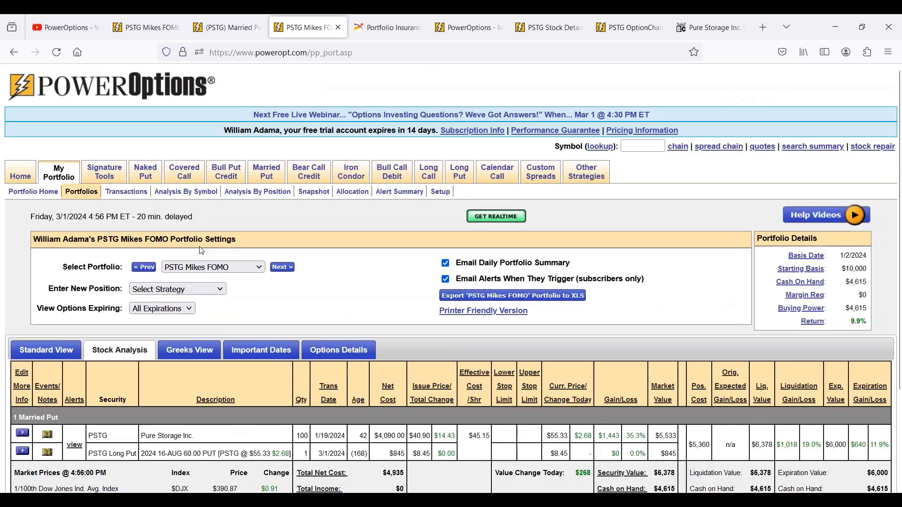
scroll(215, 264, down, 3)
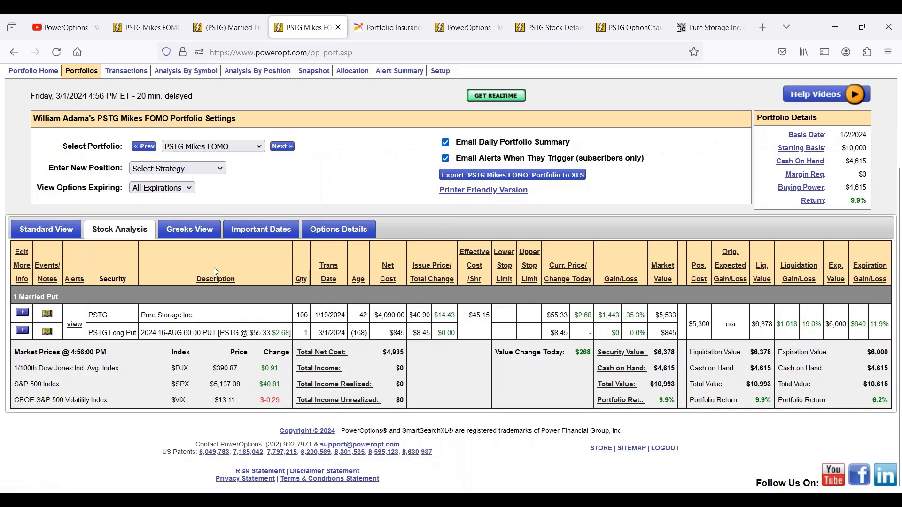
- Start a new long stock position for AMZN in the PSTG portfolio with 100 shares at 97.00 per share
click(199, 168)
click(195, 199)
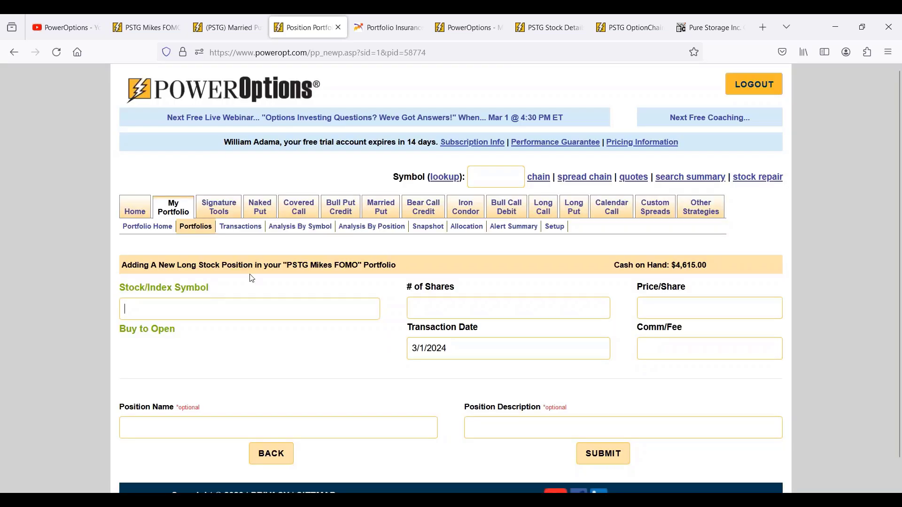
text(AMZN)
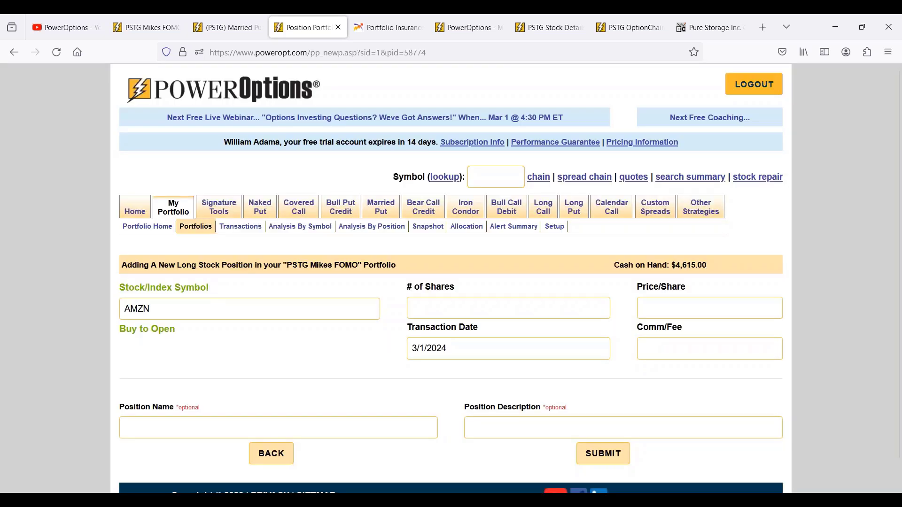
click(427, 307)
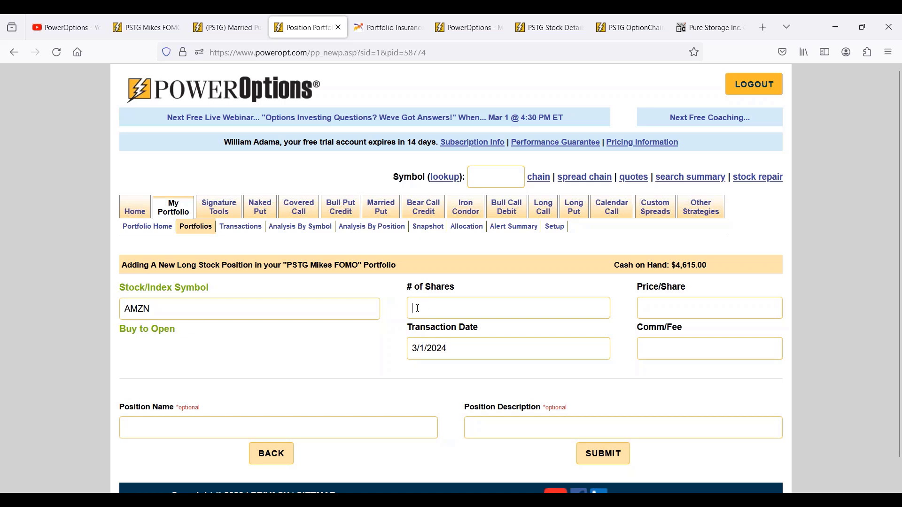
text(100)
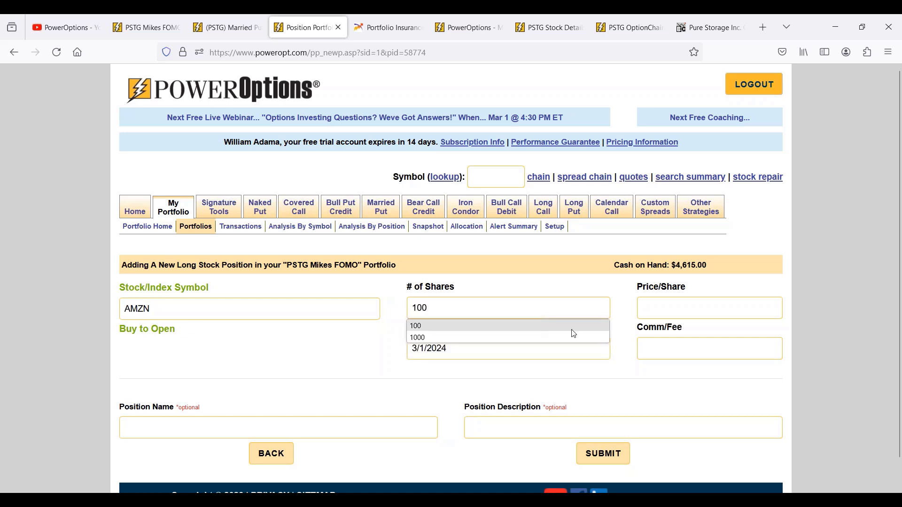
click(672, 305)
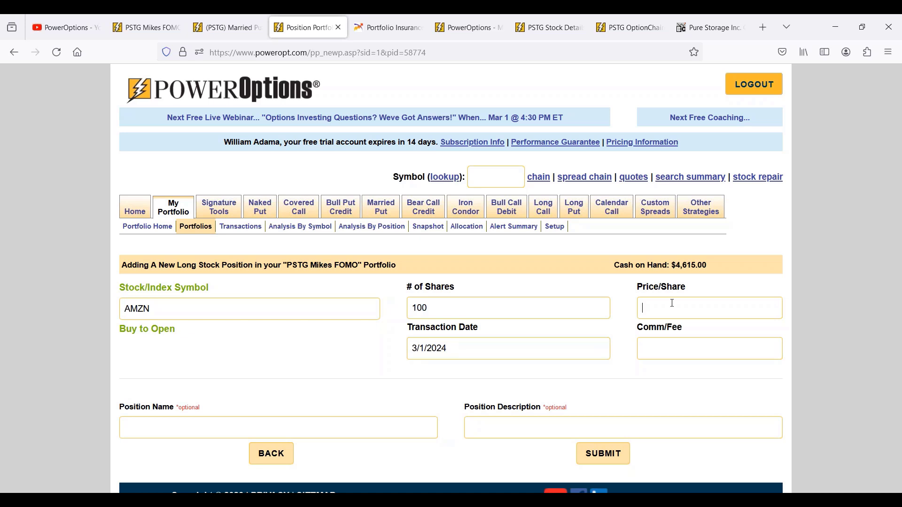
text(97.00)
- Set the AMZN position's transaction date to 02/08/2023
scroll(665, 301, down, 1)
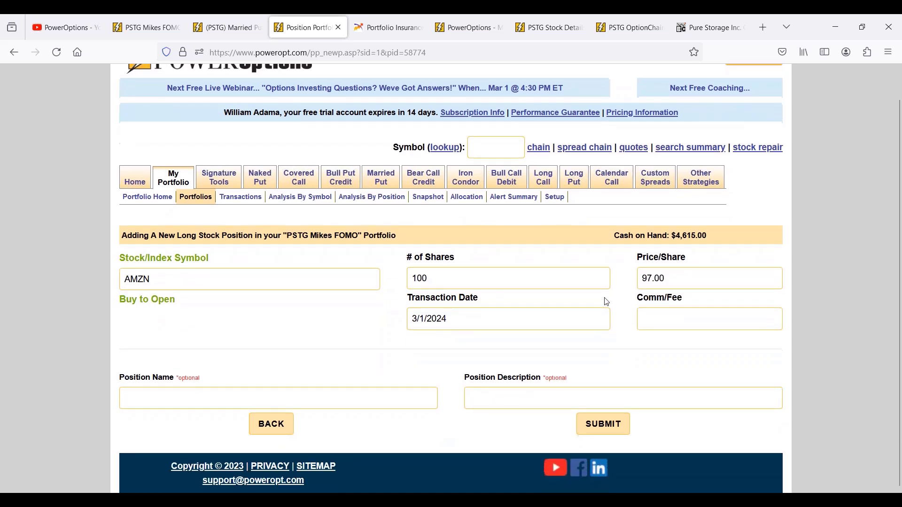
click(527, 320)
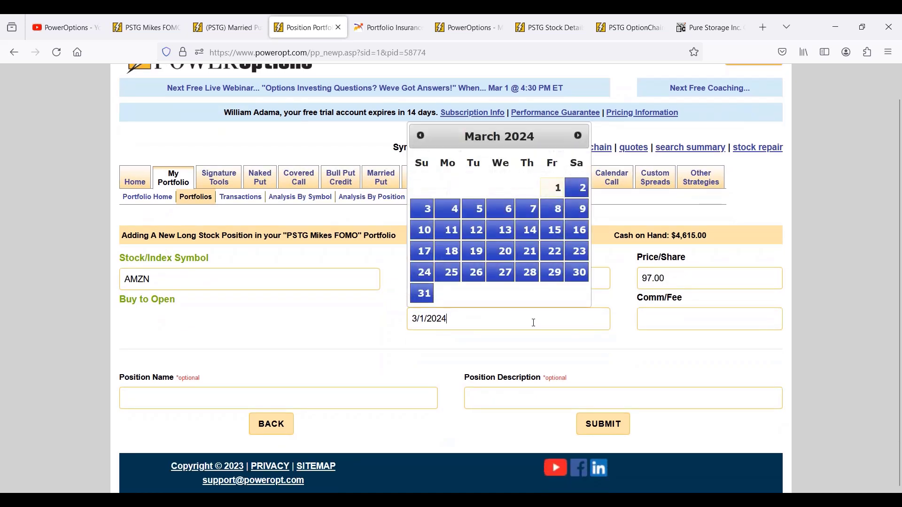
click(421, 136)
click(421, 137)
click(421, 136)
click(421, 137)
click(421, 137)
click(422, 138)
click(421, 137)
click(422, 137)
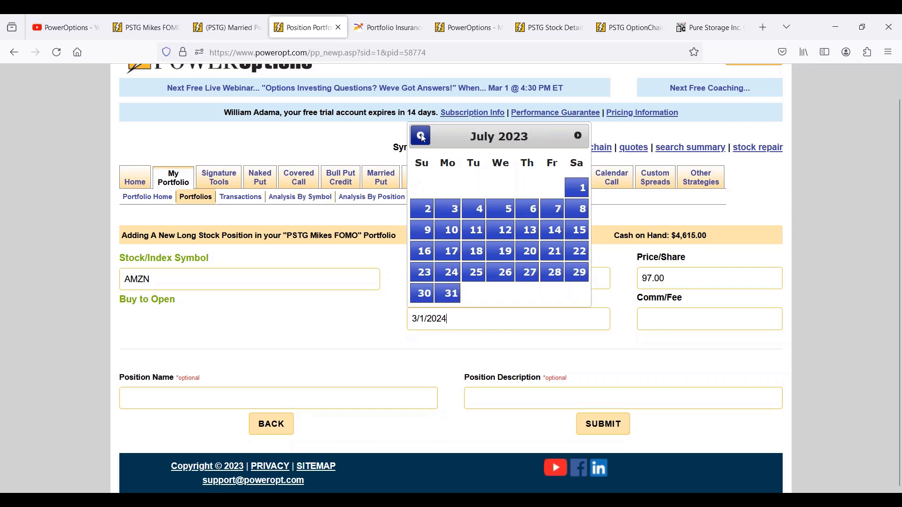
click(422, 137)
click(422, 136)
click(422, 137)
click(421, 137)
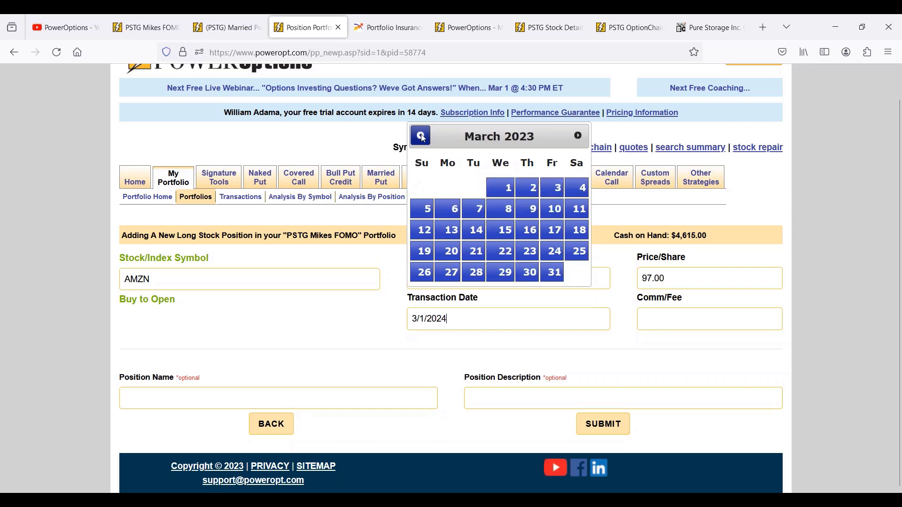
click(422, 137)
click(504, 210)
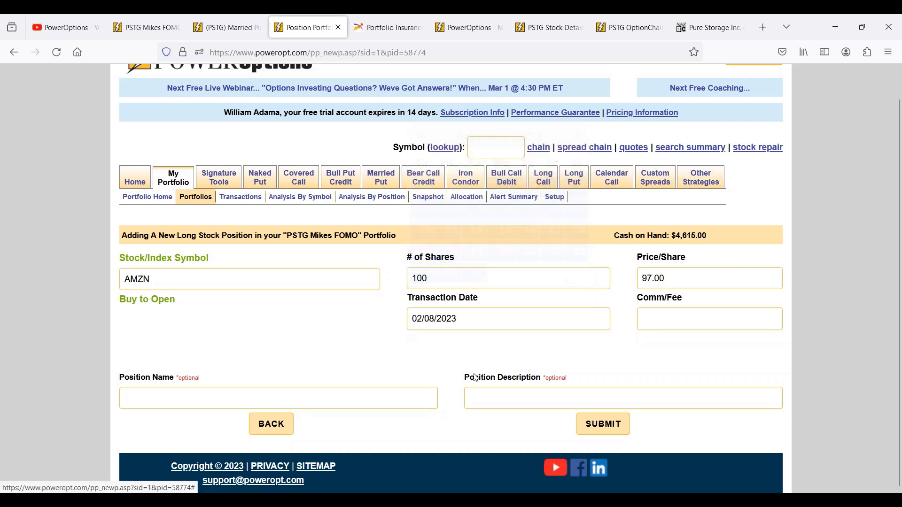
- Submit the AMZN long stock position and start a note on its creation event in the position's event history
click(604, 427)
scroll(388, 410, down, 3)
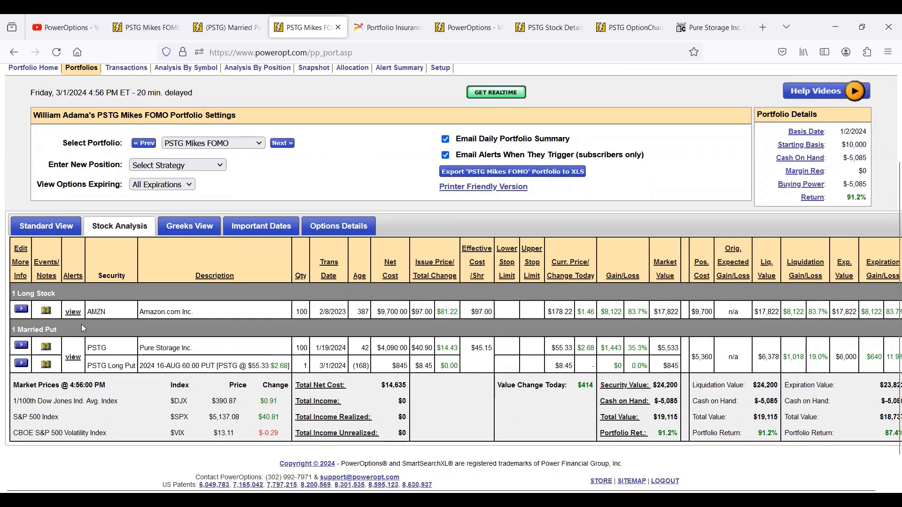
click(47, 311)
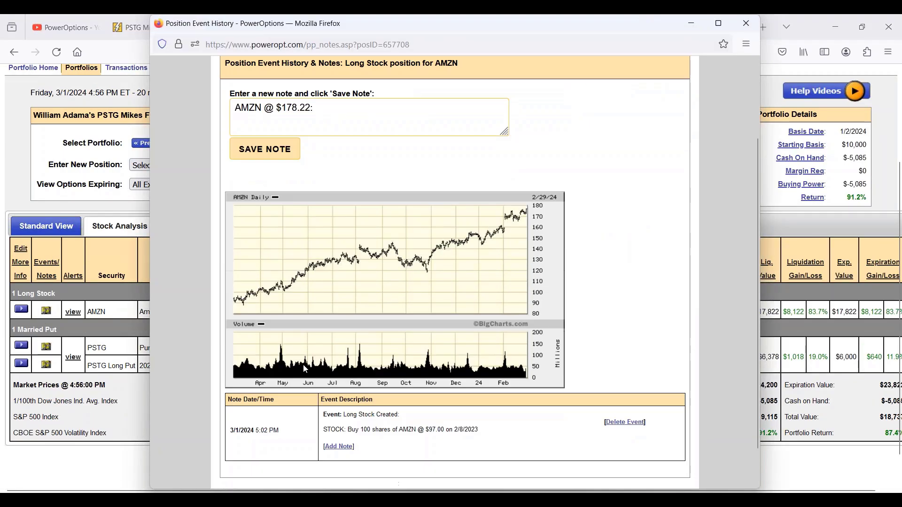
scroll(303, 365, down, 2)
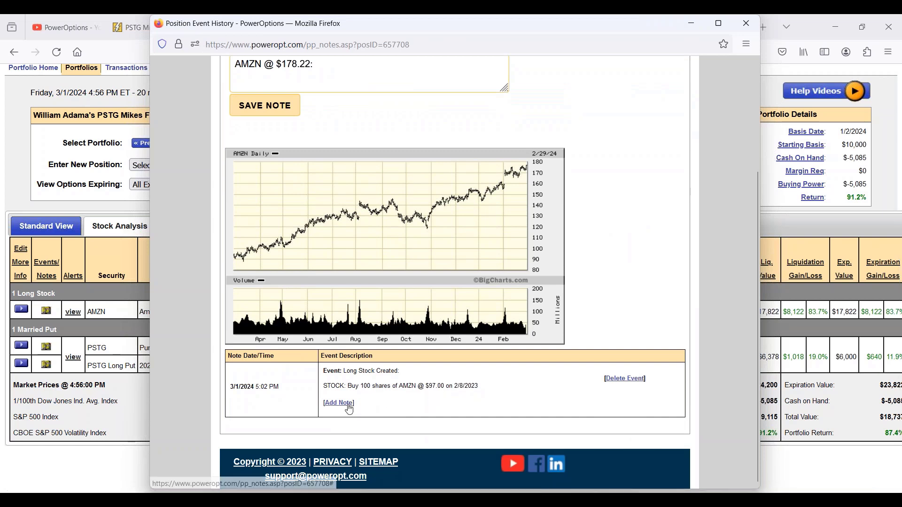
click(341, 403)
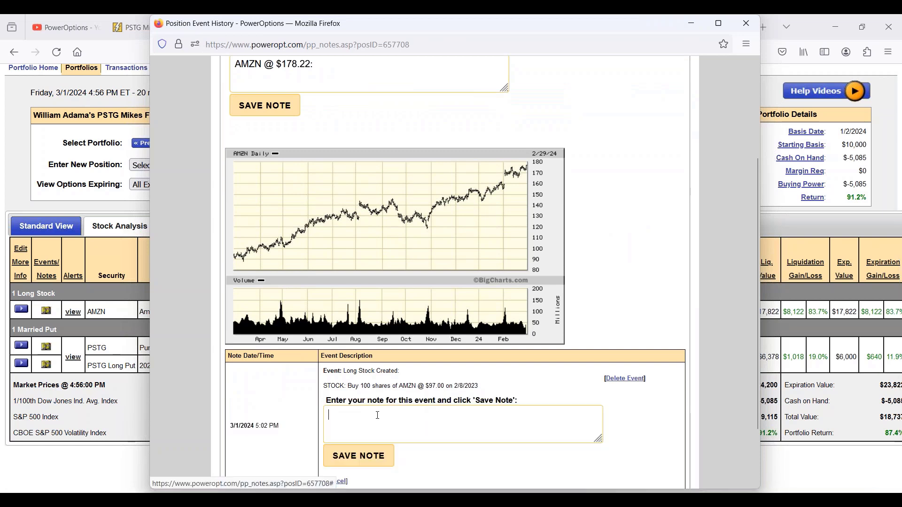
- Begin the AMZN event note with "Just started PO trial. Old AMZN position from 2023."
text(Just started PO tr)
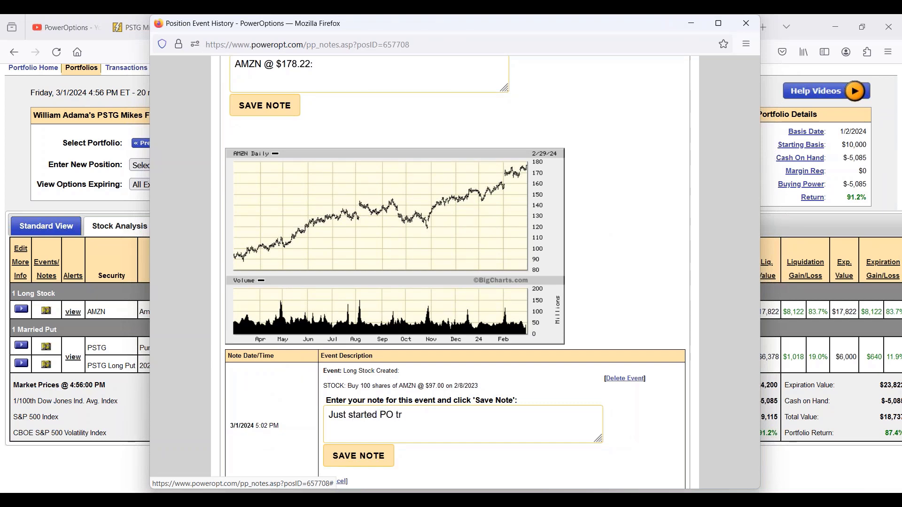
text(ial.  Old AMZ)
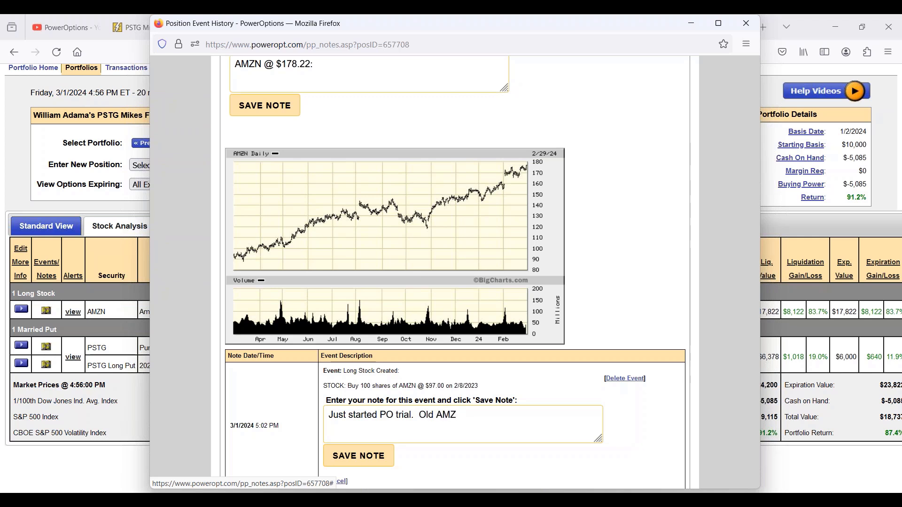
text(N position form)
key(BackSpace)
key(BackSpace)
key(BackSpace)
text(rom 2023.)
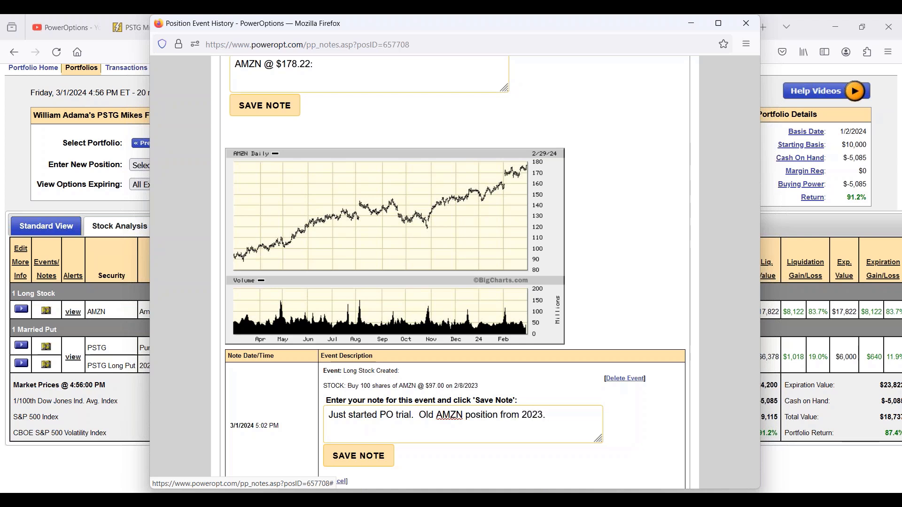
- Finish the event note with "Made 18 CC adjustments so cost basis is down to 97.", save it and close the event history
text(  Made 10)
key(BackSpace)
text(8)
text(adk)
text(justment)
text(s so c)
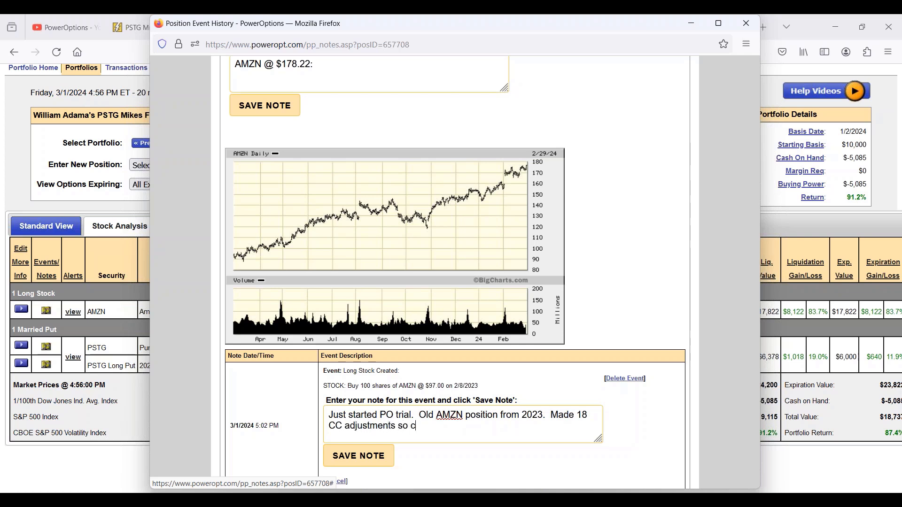
text(ost basis is down t)
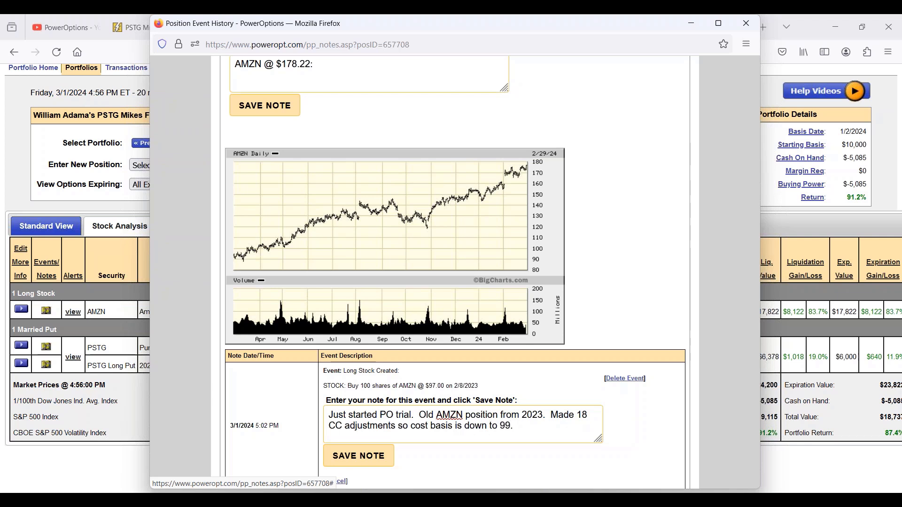
text(o 97)
click(341, 458)
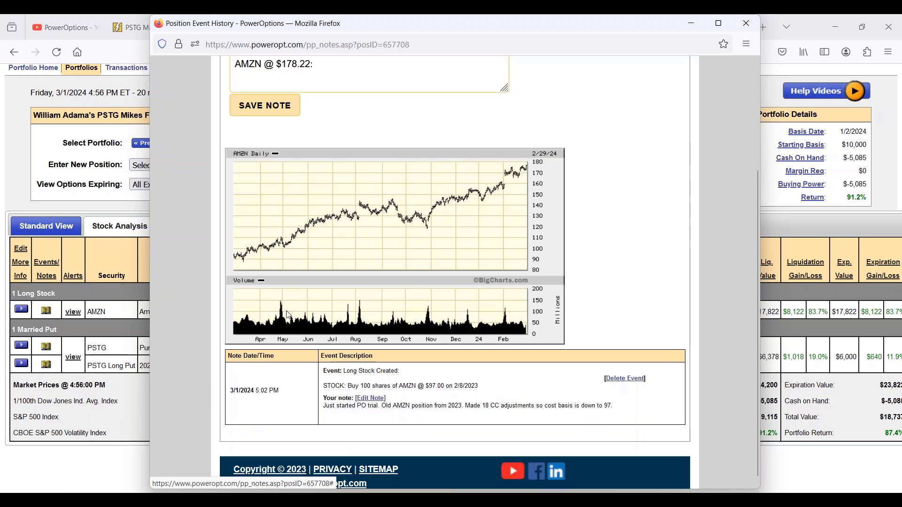
scroll(631, 164, up, 3)
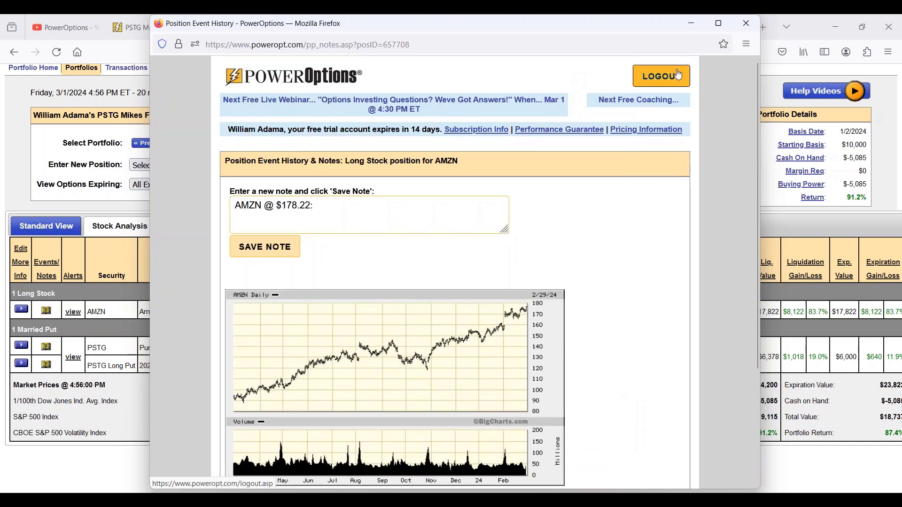
click(747, 19)
- Check the AMZN position's current price and the portfolio's cash on hand in the stock analysis view
scroll(124, 314, down, 1)
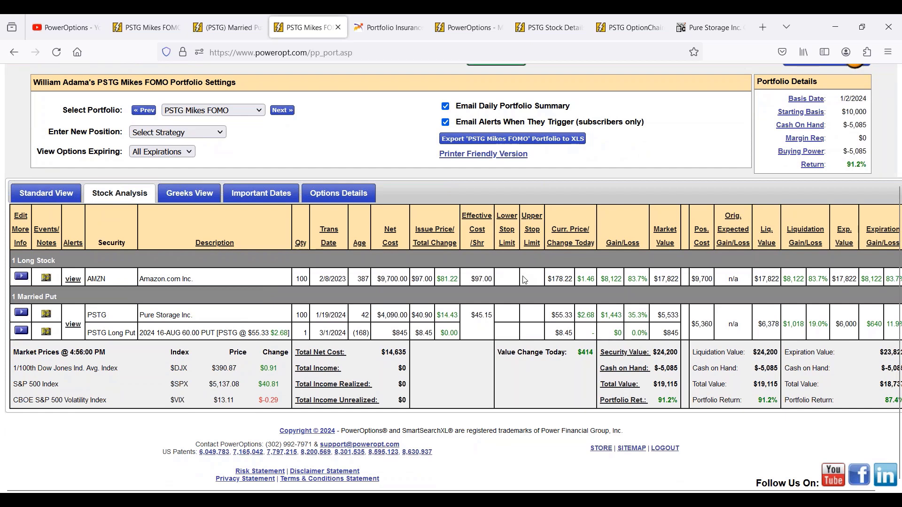
drag(552, 279, 573, 277)
drag(843, 125, 868, 125)
click(422, 244)
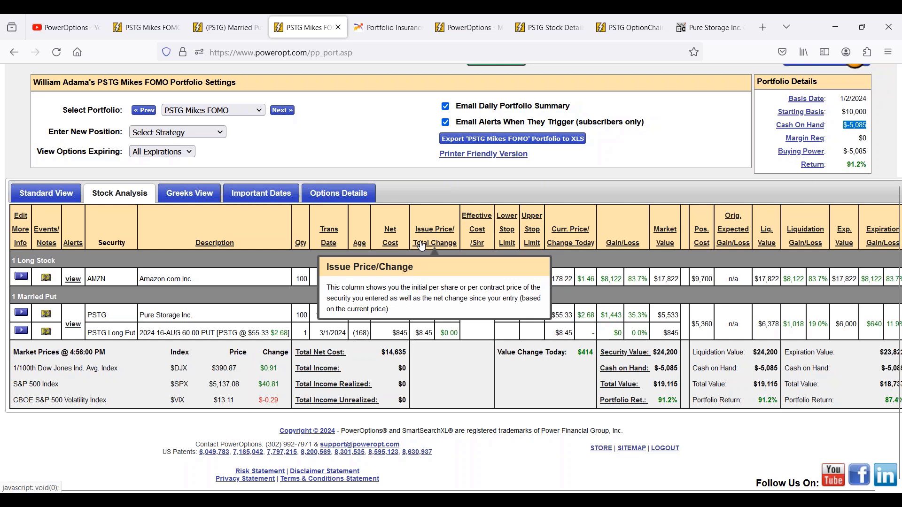
- Start adding an option leg to the AMZN stock position as a Sell with transaction date 02/26/2024
click(21, 277)
mouse_move(61, 318)
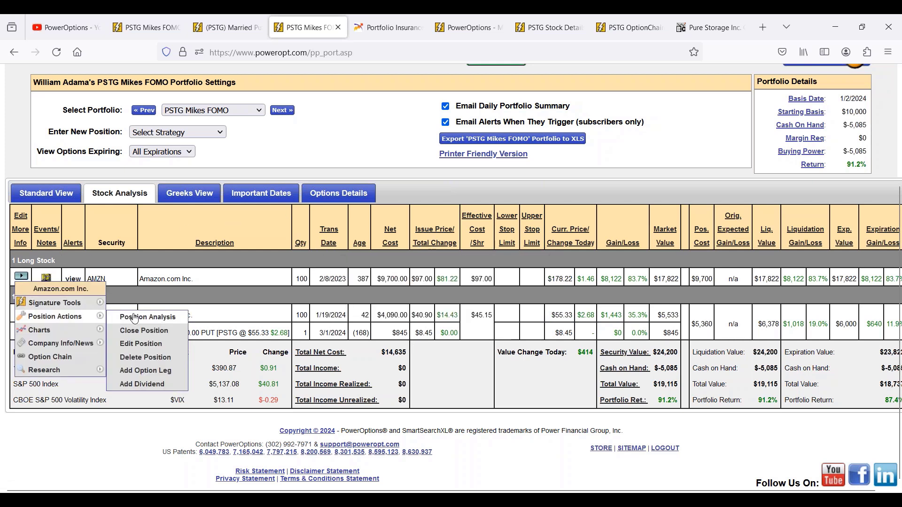
click(142, 371)
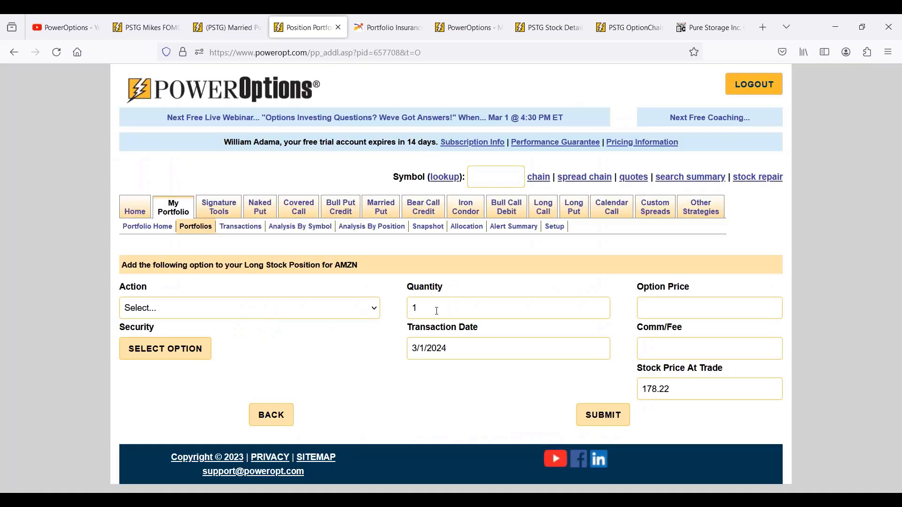
click(299, 311)
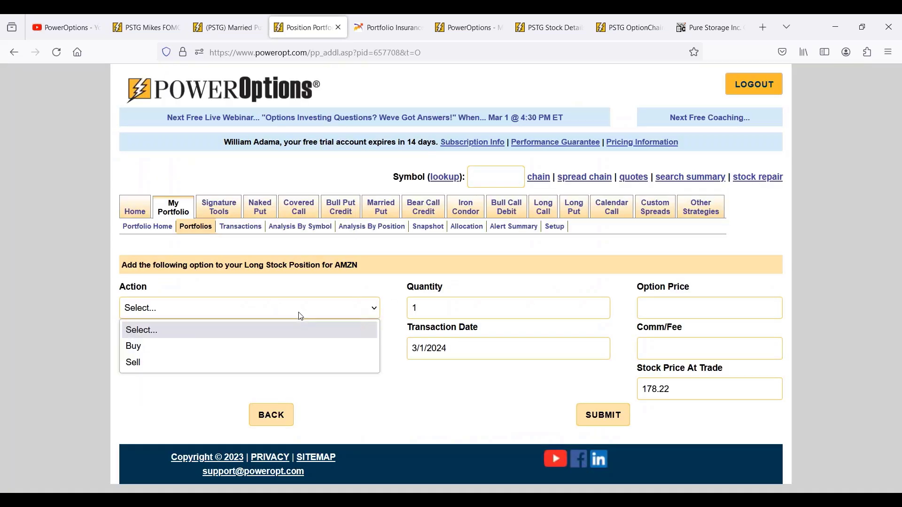
click(242, 362)
click(478, 351)
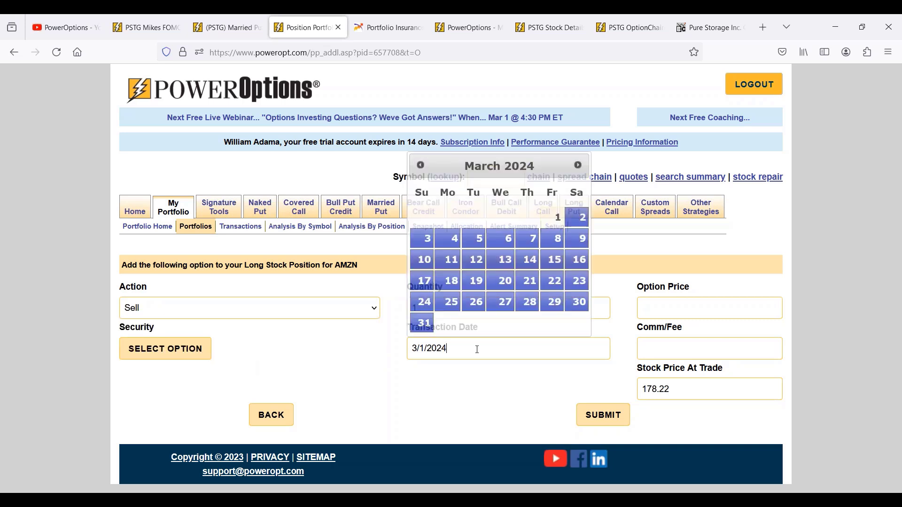
click(420, 165)
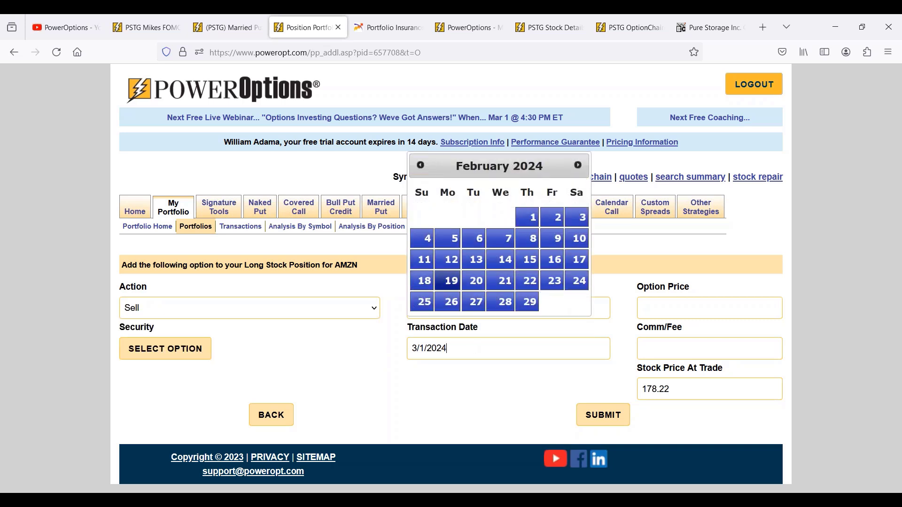
click(451, 302)
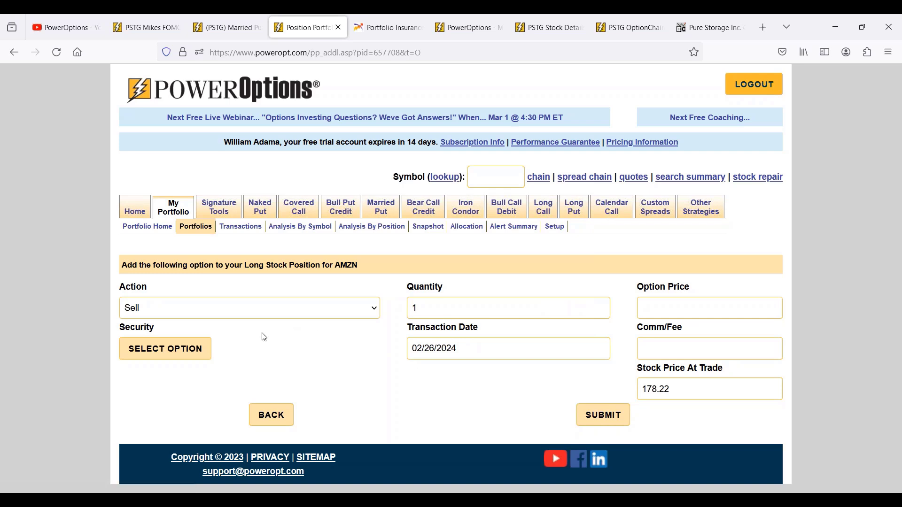
- Select the Mar 1, 2024 weekly 180.00 call, set the option price to 0.65 and submit the leg
click(166, 349)
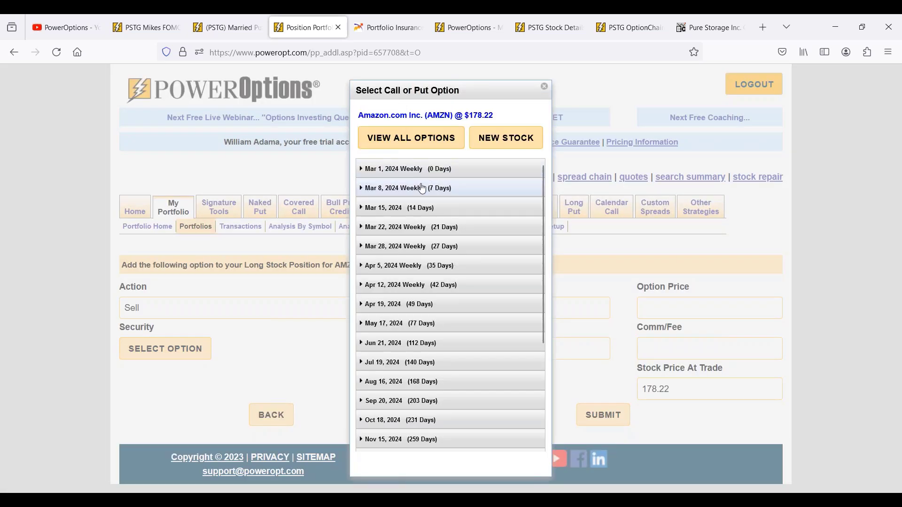
click(429, 177)
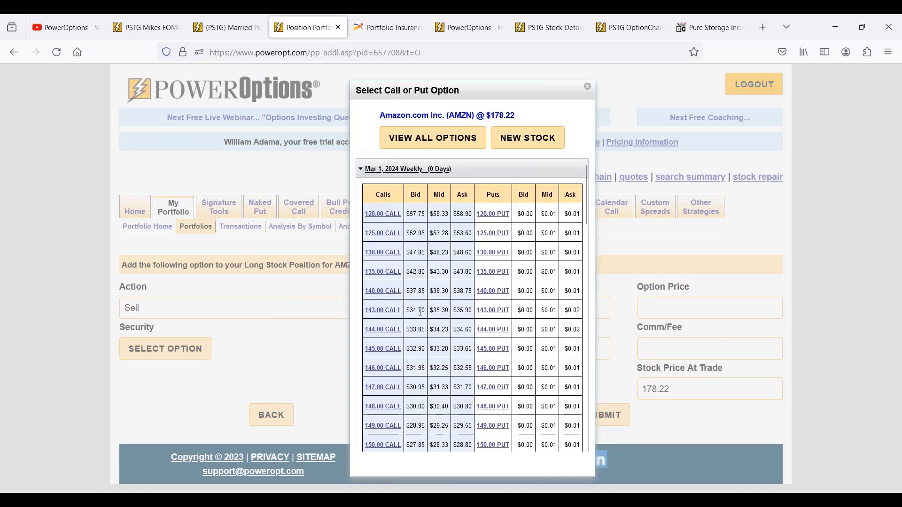
scroll(403, 330, down, 5)
scroll(395, 358, down, 3)
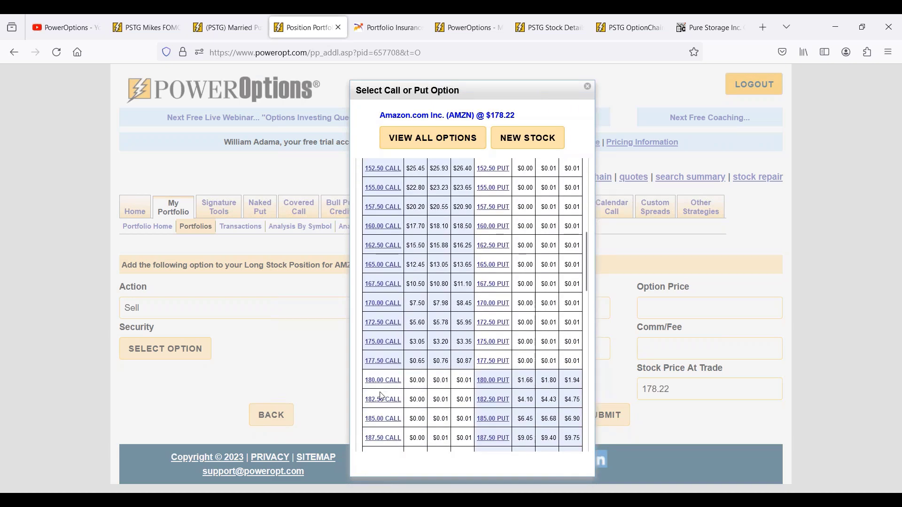
click(382, 384)
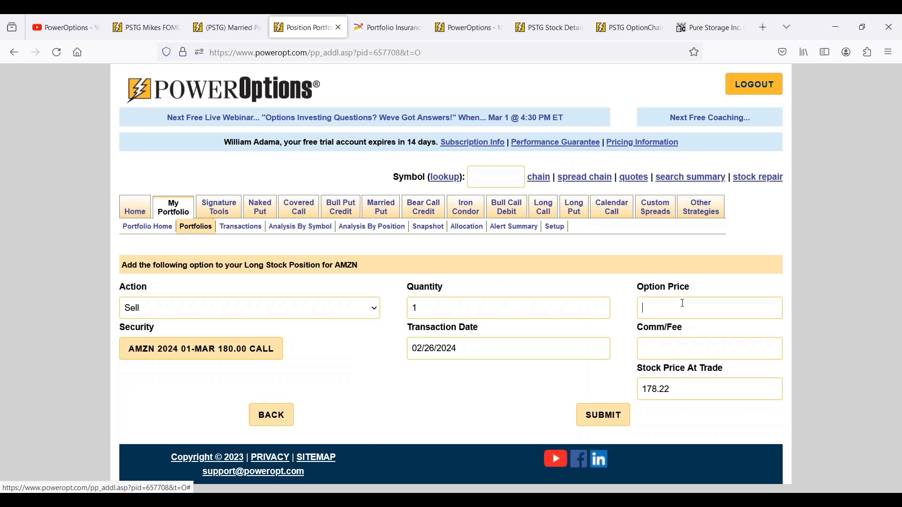
text(.65)
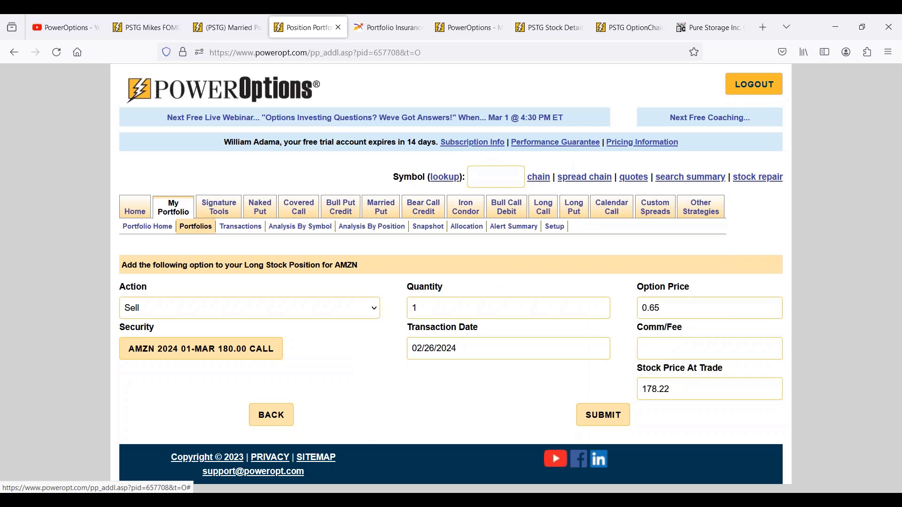
click(608, 420)
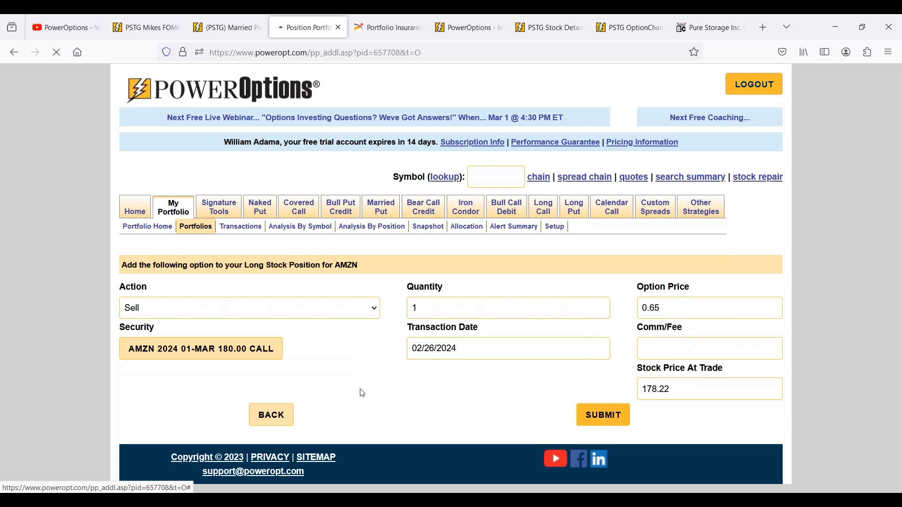
- Review the AMZN covered call's stock price, effective cost, call premium and strike, and the available position actions
scroll(376, 371, down, 4)
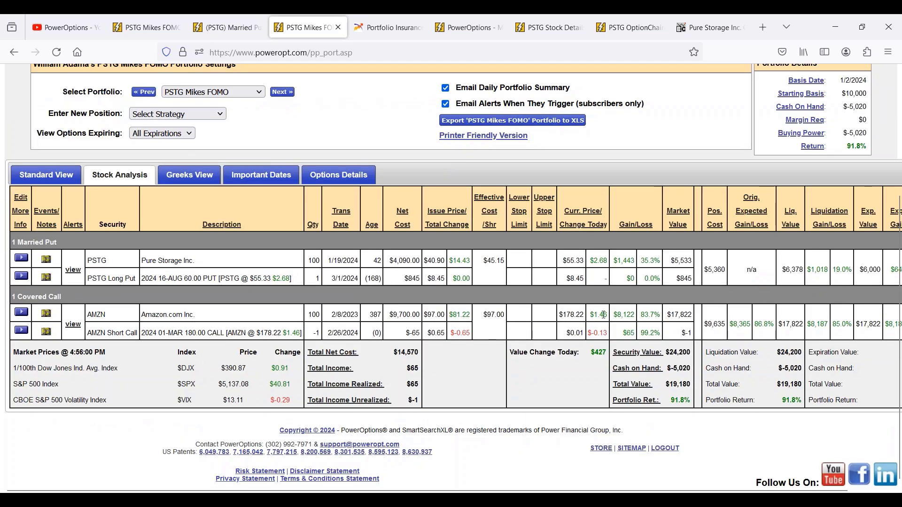
drag(561, 316, 583, 315)
click(21, 332)
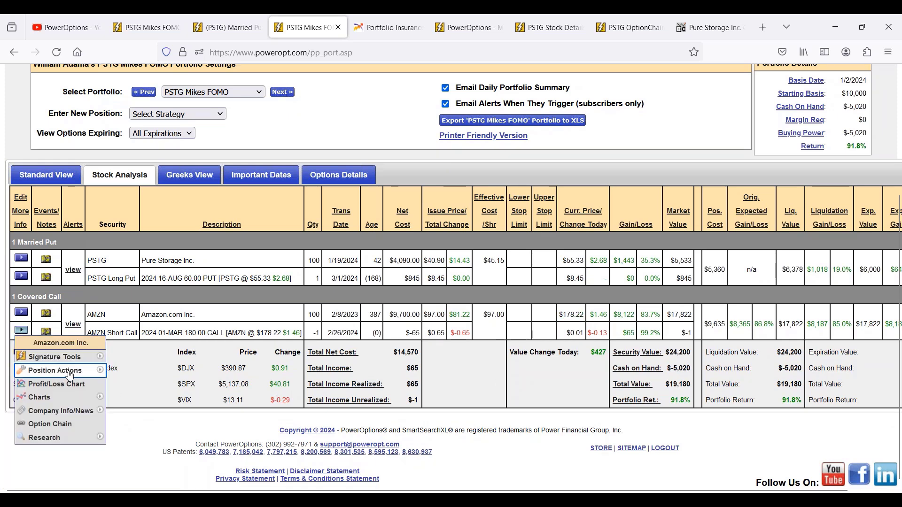
mouse_move(80, 373)
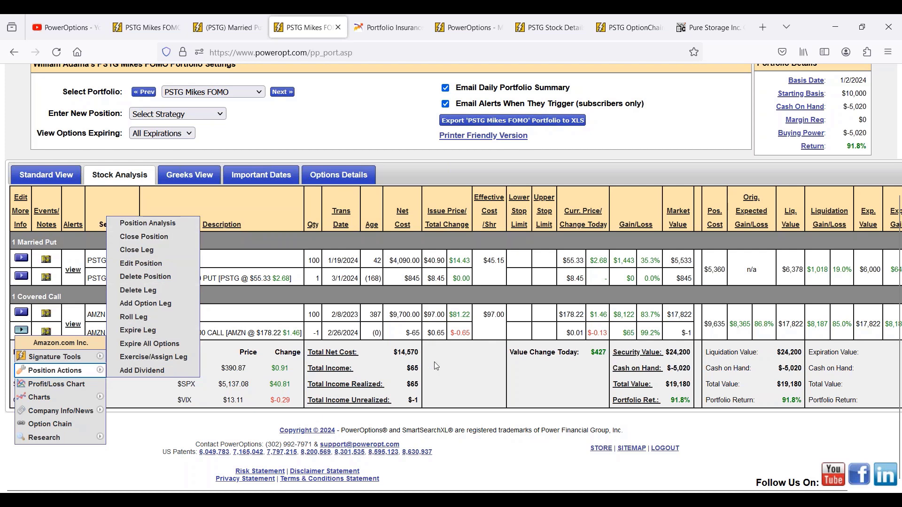
drag(487, 314, 505, 318)
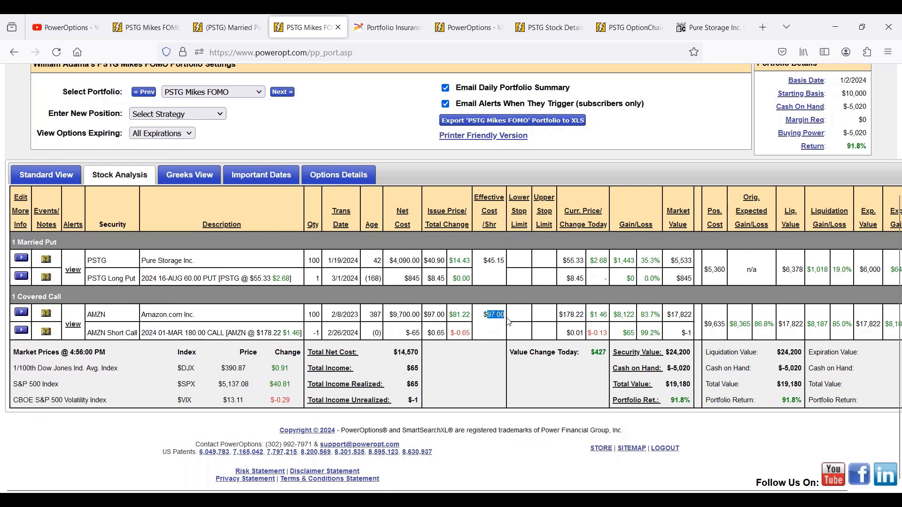
drag(446, 333, 427, 332)
drag(167, 333, 268, 336)
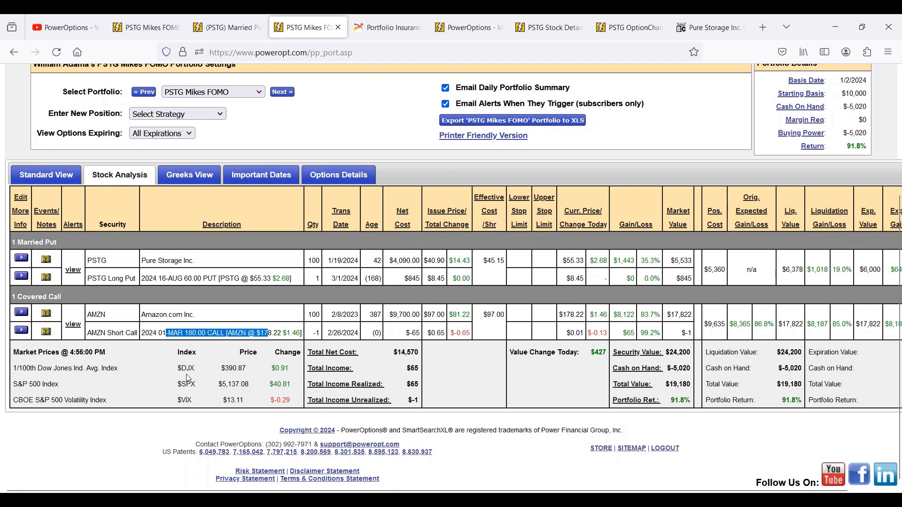
- Expire the AMZN Mar 1 180.00 short call with the note "Stock closed at $178.22, our 180 call expired. Will look on Monday to write new call."
click(22, 330)
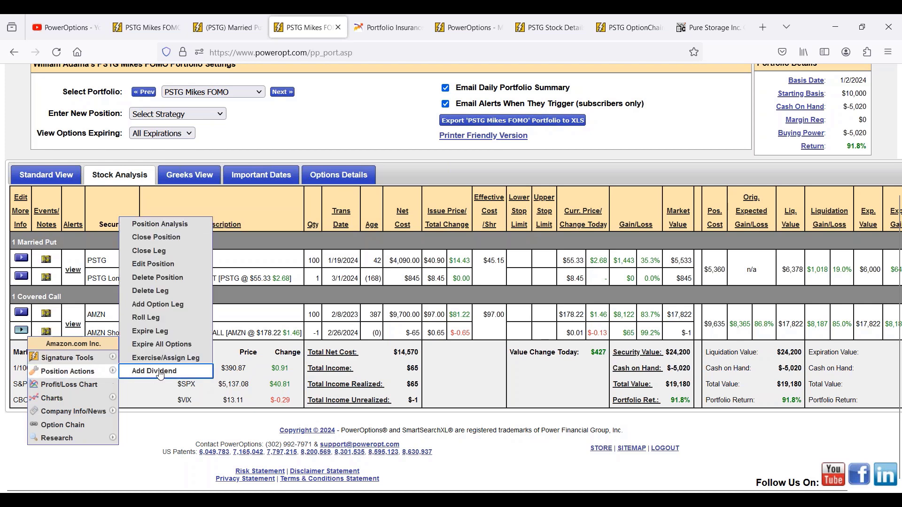
click(167, 332)
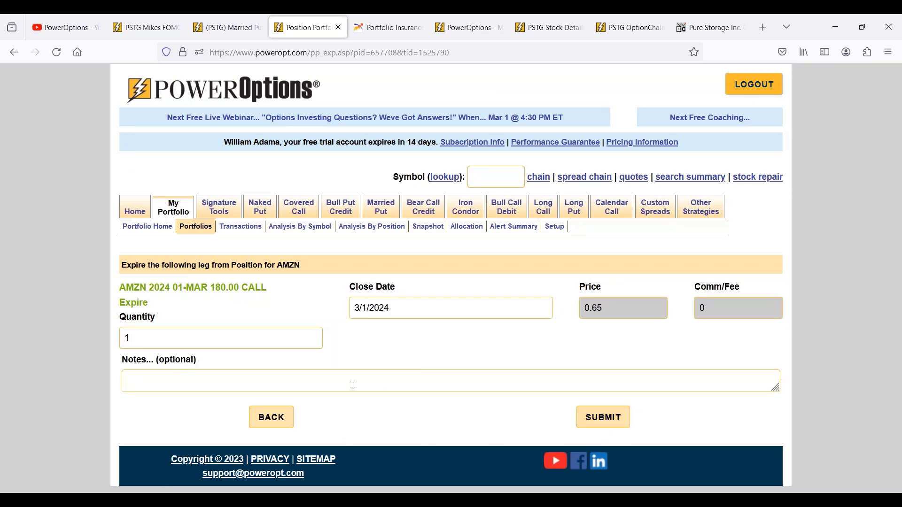
text(Stock closed at $178.2)
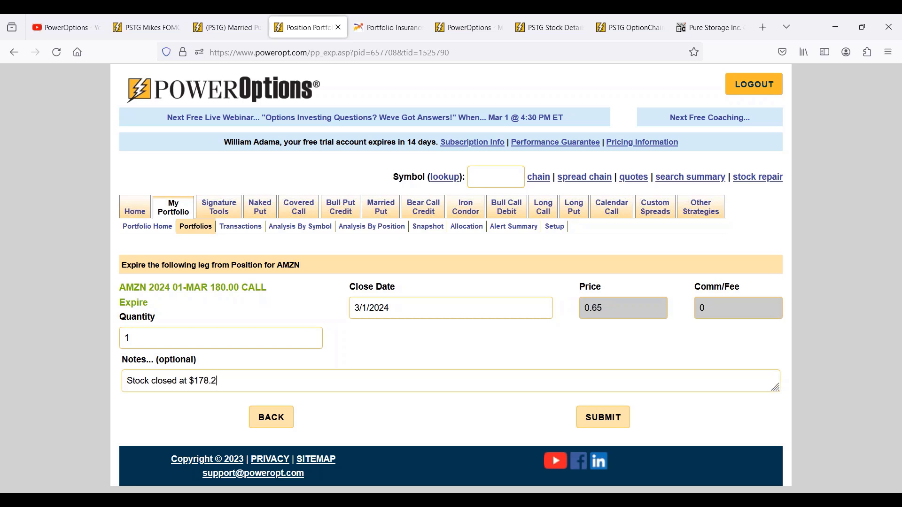
text(2, our 180 call expired.  Will loo)
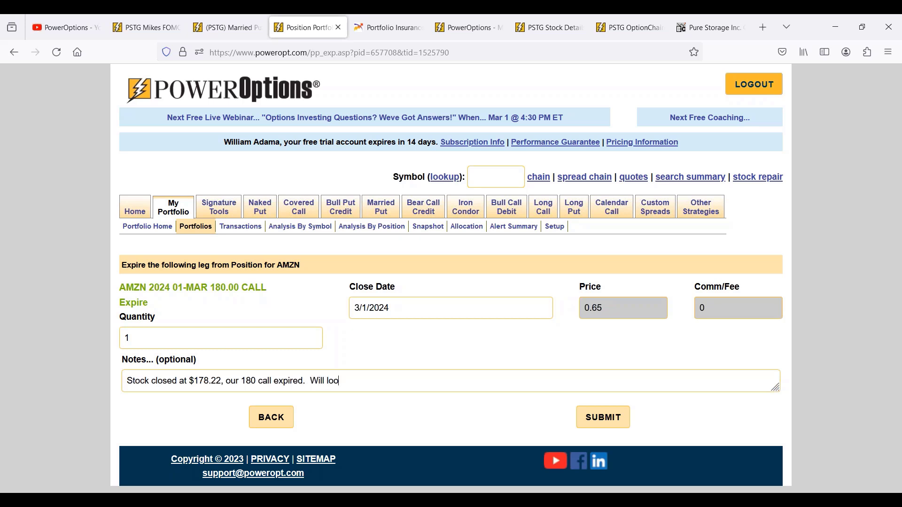
text(k on Monday to write new call.)
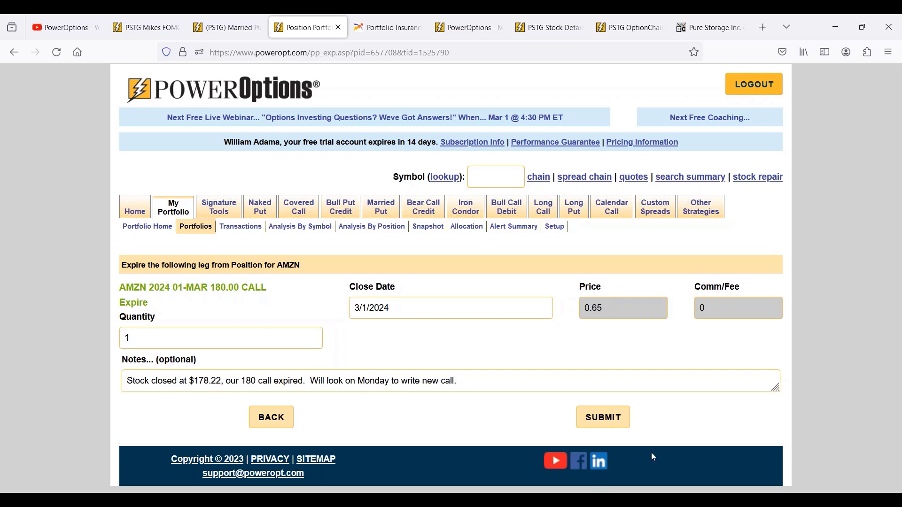
click(601, 421)
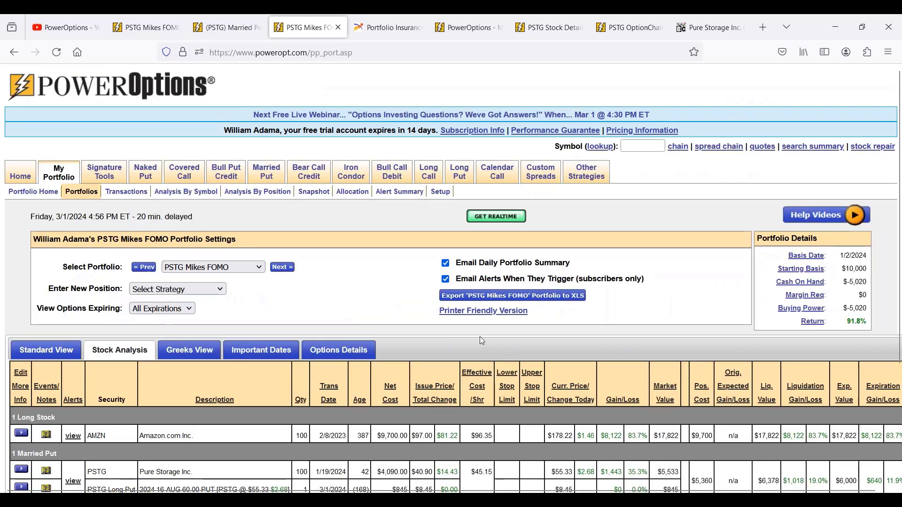
- Compare the AMZN long stock's effective cost per share with its issue price in the stock analysis view
scroll(475, 332, down, 3)
drag(140, 279, 280, 286)
drag(471, 282, 494, 281)
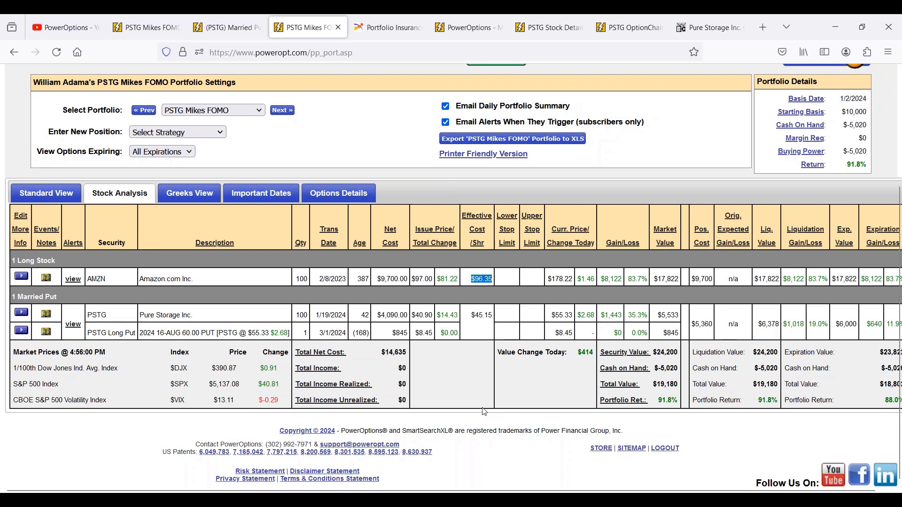
drag(414, 279, 440, 283)
scroll(407, 383, up, 3)
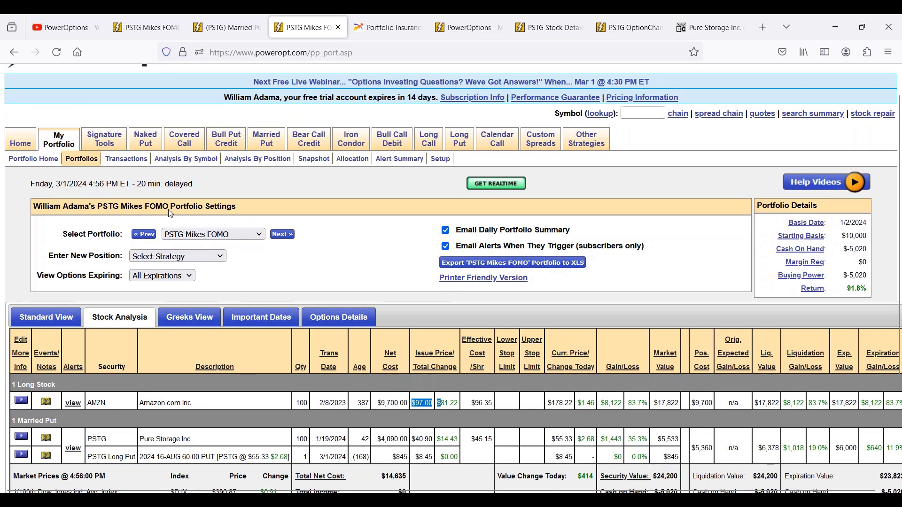
- Review the PSTG Mikes FOMO portfolio's 2024 transaction report, including the expired AMZN call
click(126, 159)
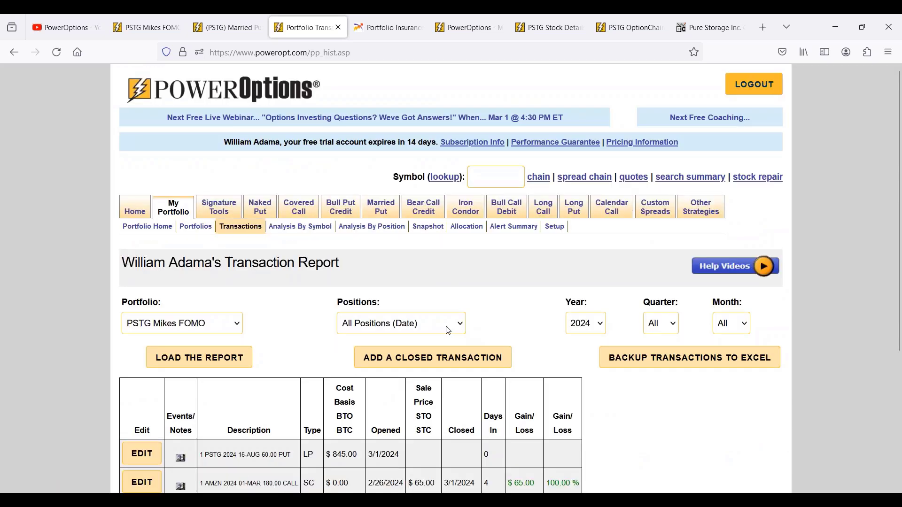
scroll(454, 331, down, 3)
scroll(442, 329, down, 2)
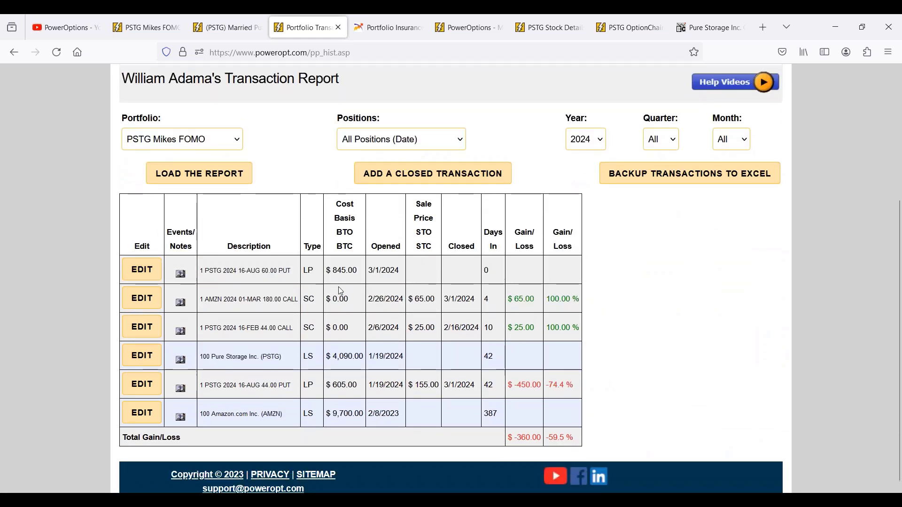
scroll(339, 206, up, 3)
- Examine the analysis by symbol for AMZN, covering the stock's cost basis, the call's premium and the gains
click(322, 173)
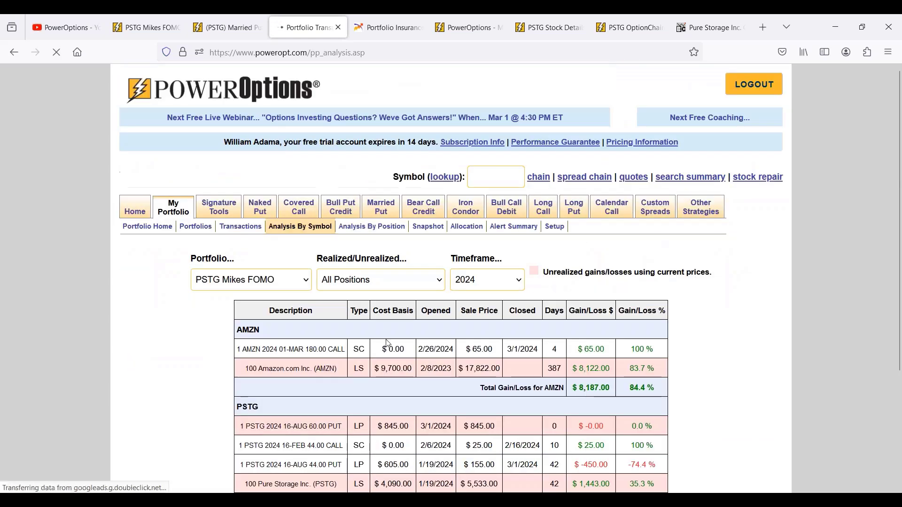
scroll(421, 330, down, 3)
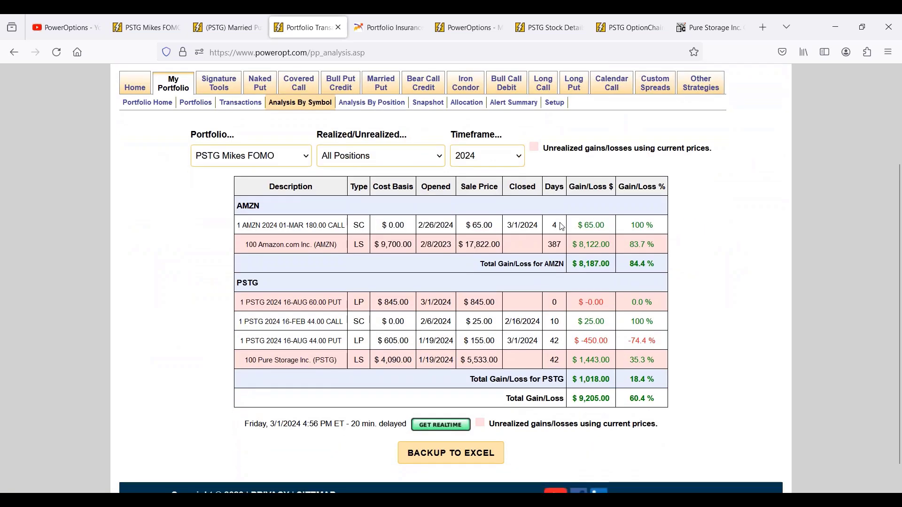
drag(562, 227, 660, 256)
click(660, 258)
drag(376, 245, 413, 244)
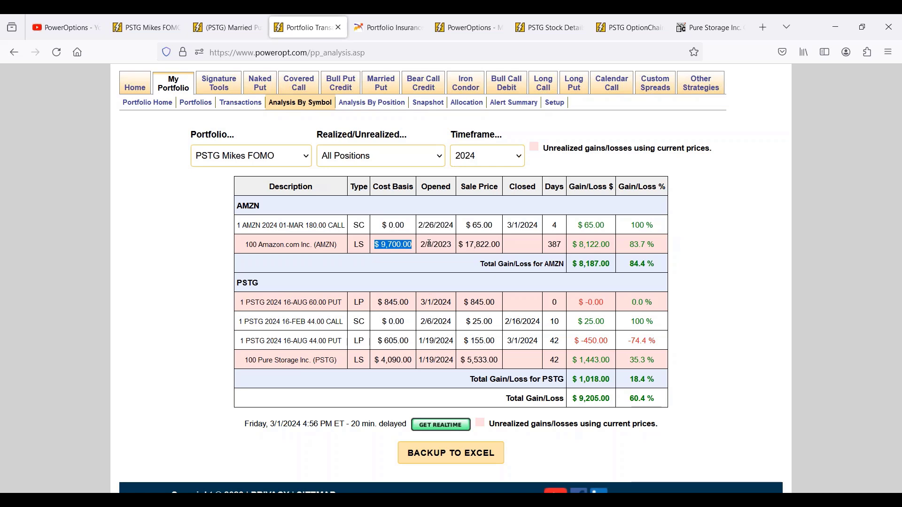
scroll(430, 244, up, 2)
click(376, 308)
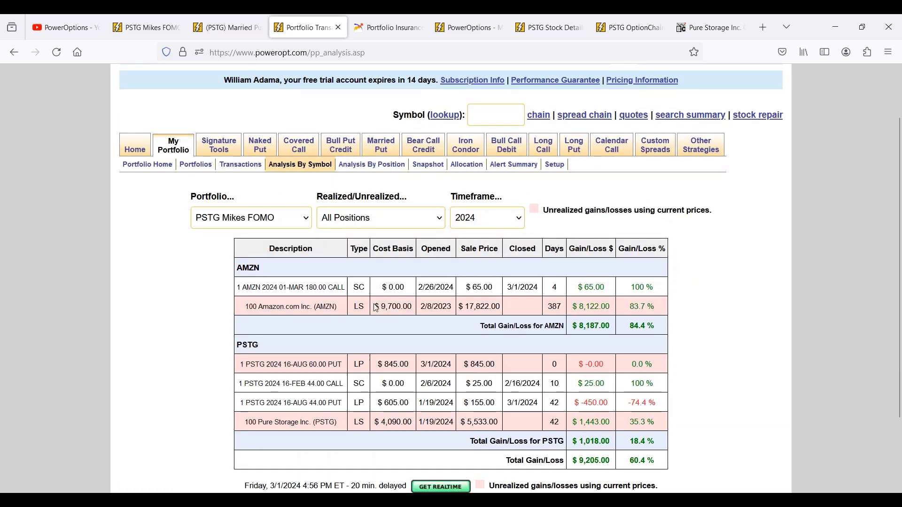
drag(376, 307, 501, 289)
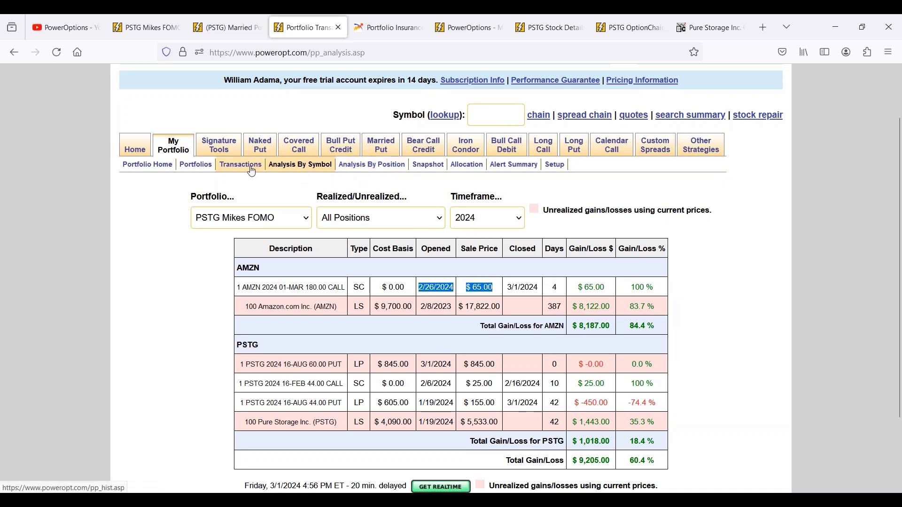
- Open the position analysis for the AMZN stock from the portfolio and review its profit/loss chart and liquidation value
click(188, 167)
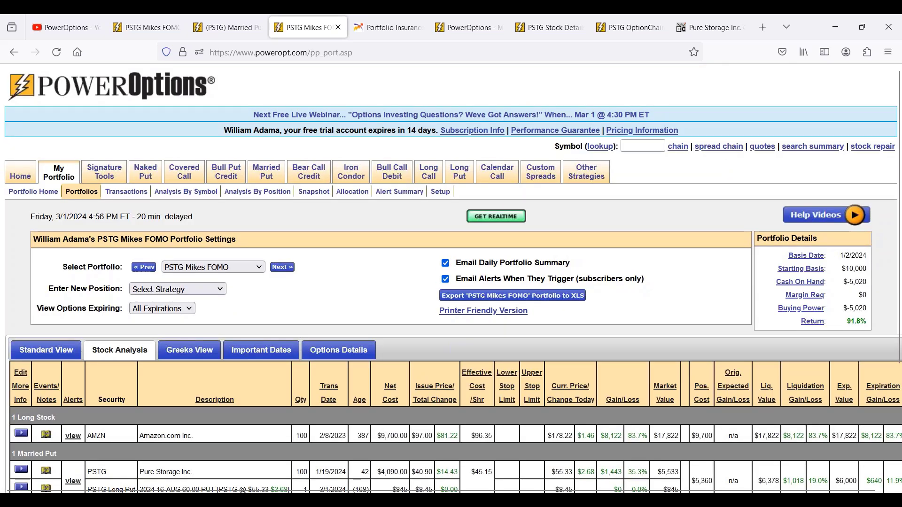
scroll(4, 295, down, 3)
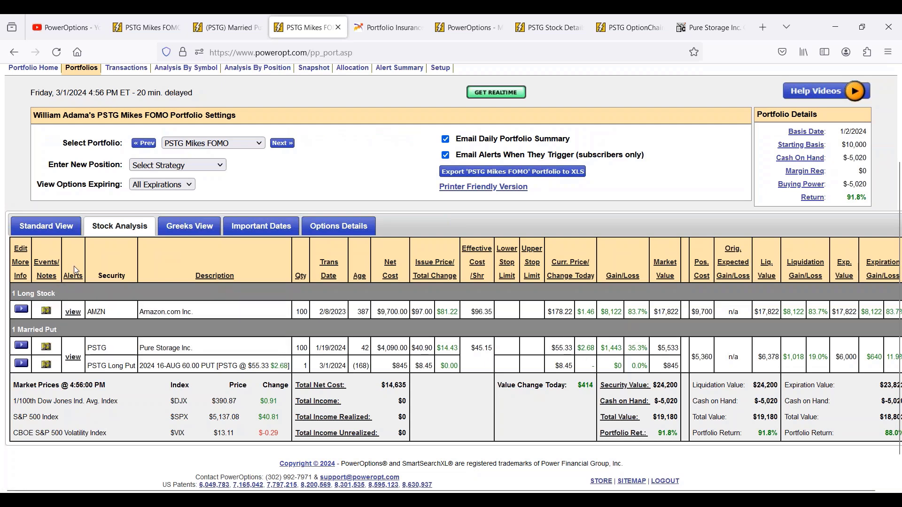
click(21, 309)
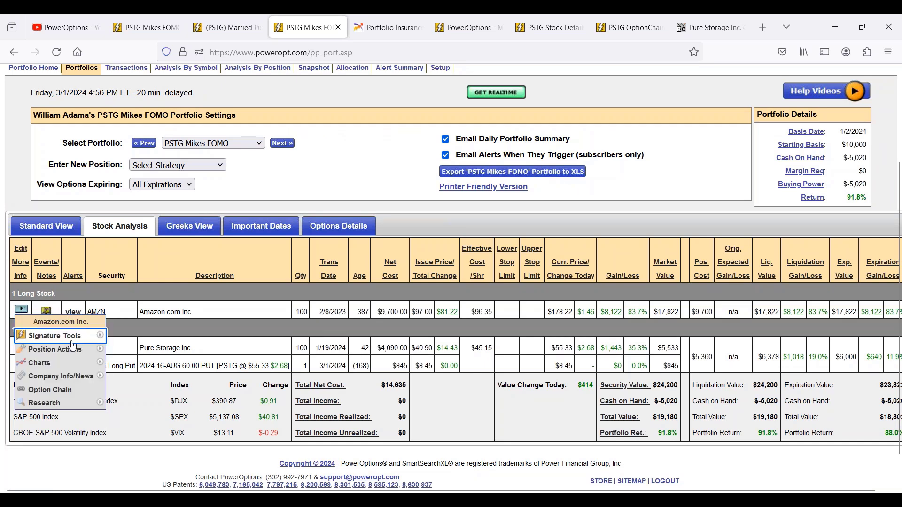
mouse_move(72, 350)
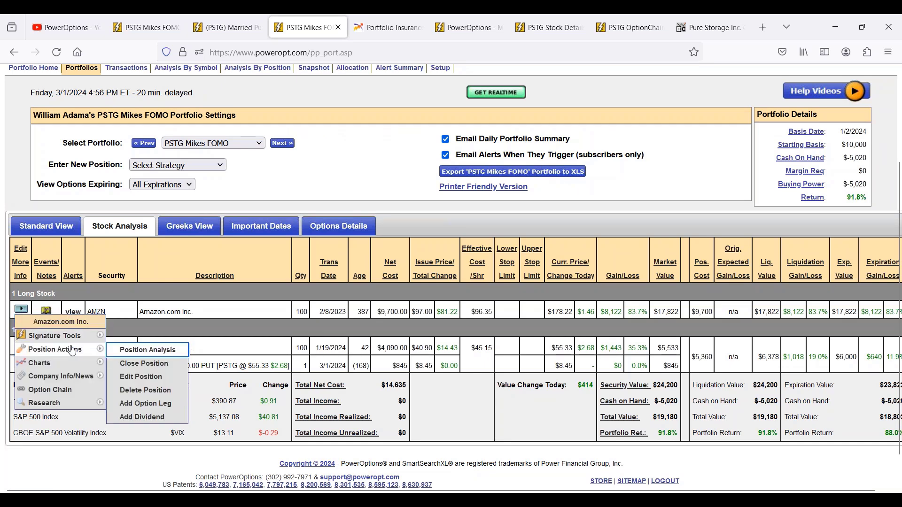
click(147, 351)
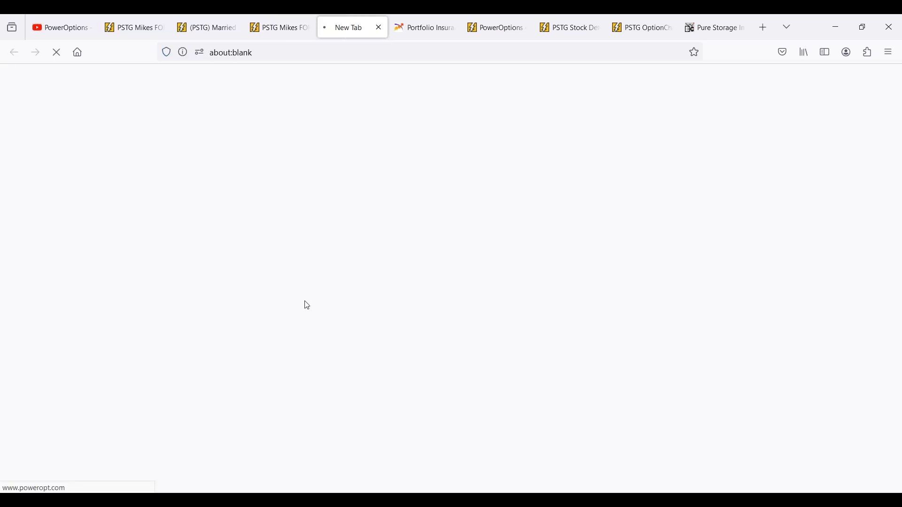
scroll(295, 308, down, 3)
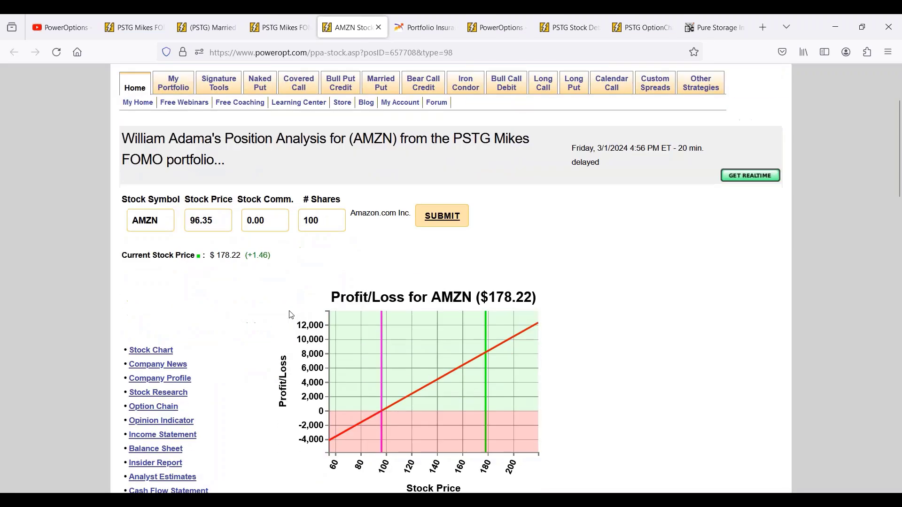
scroll(291, 315, down, 5)
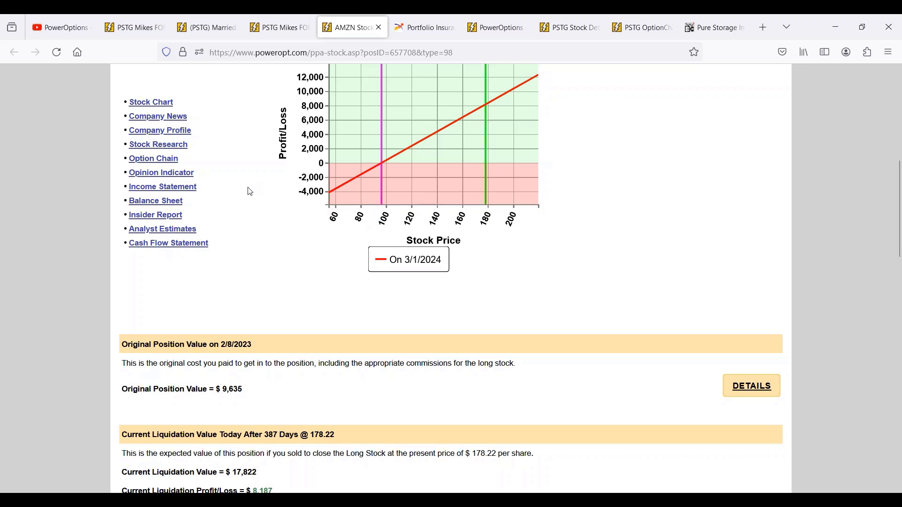
scroll(283, 209, down, 5)
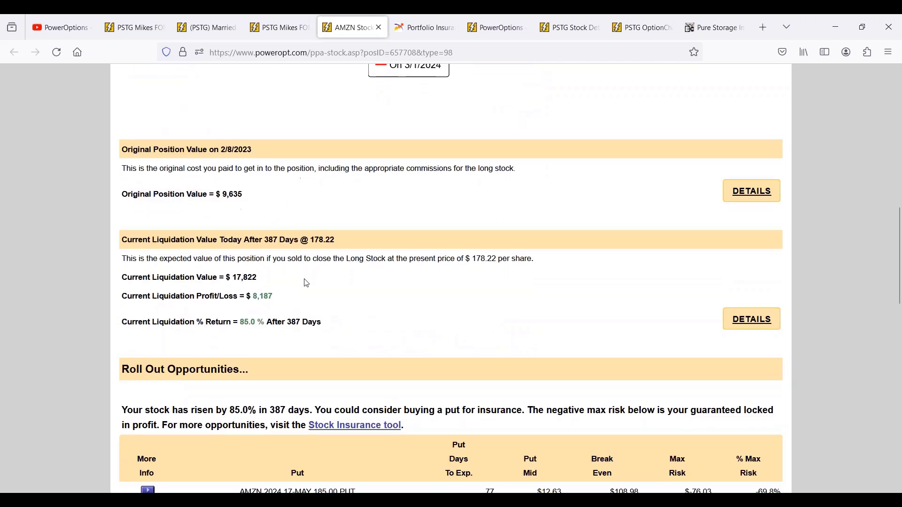
scroll(306, 283, down, 4)
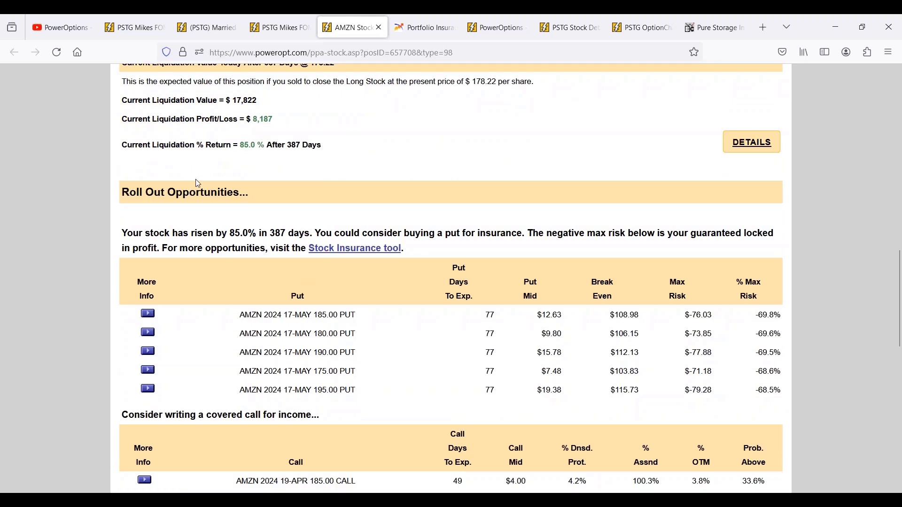
- Examine the suggested AMZN May 17 insurance puts and their maximum risk percentages under the roll out opportunities
drag(252, 315, 381, 328)
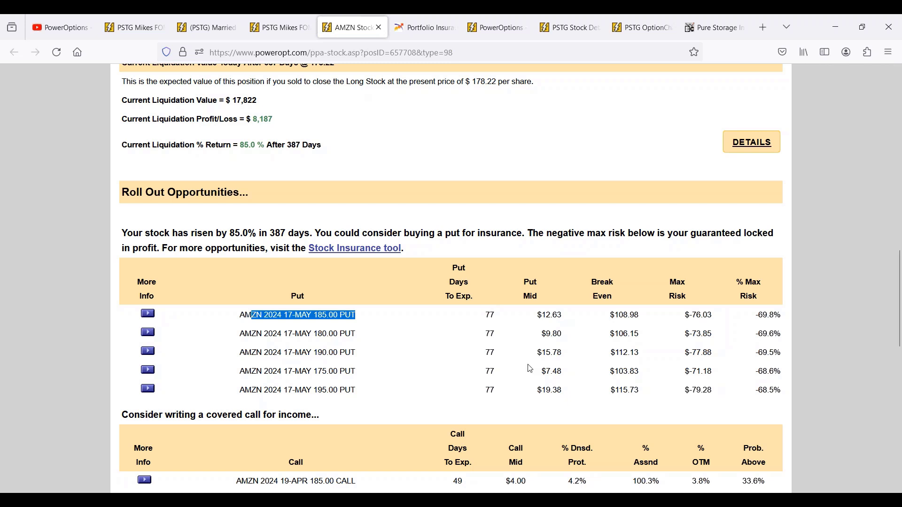
scroll(530, 370, down, 2)
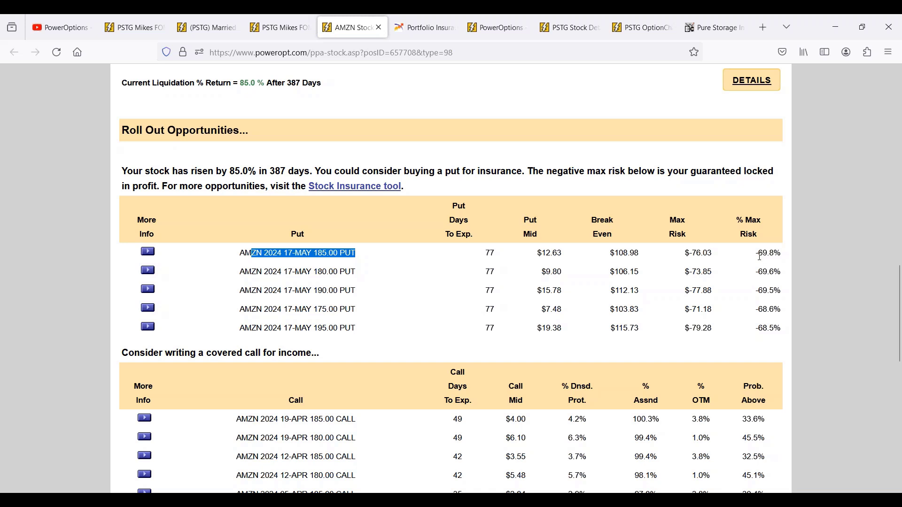
drag(758, 254, 782, 289)
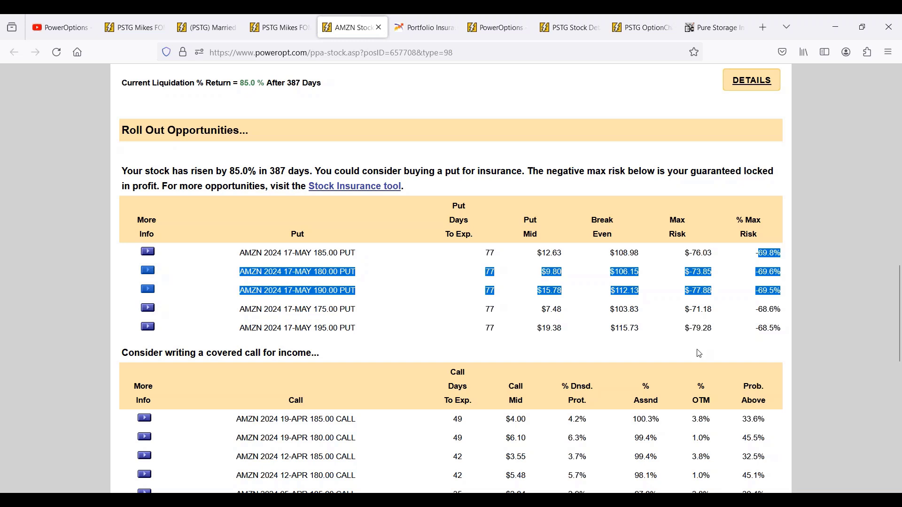
click(673, 379)
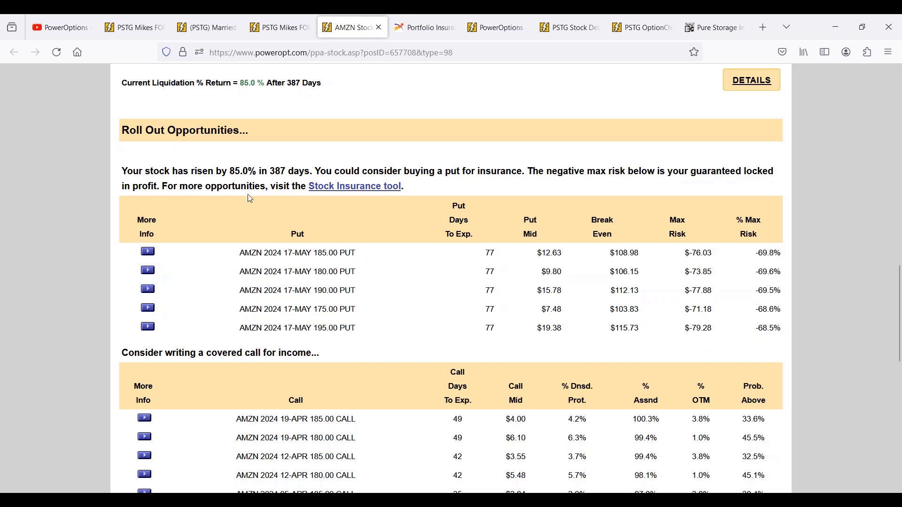
drag(293, 272, 346, 272)
scroll(394, 289, down, 2)
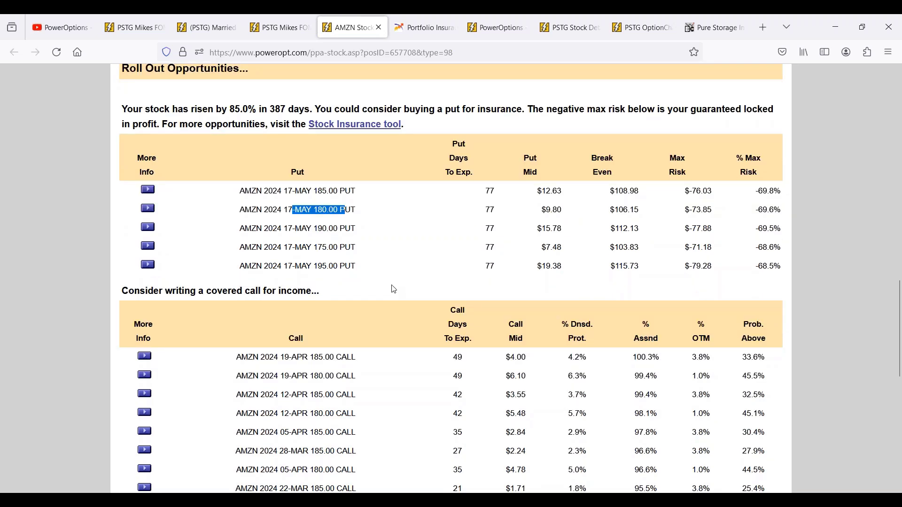
- Review the covered call and collar suggestions and the transaction history in the AMZN position analysis
scroll(380, 284, down, 3)
scroll(415, 256, down, 3)
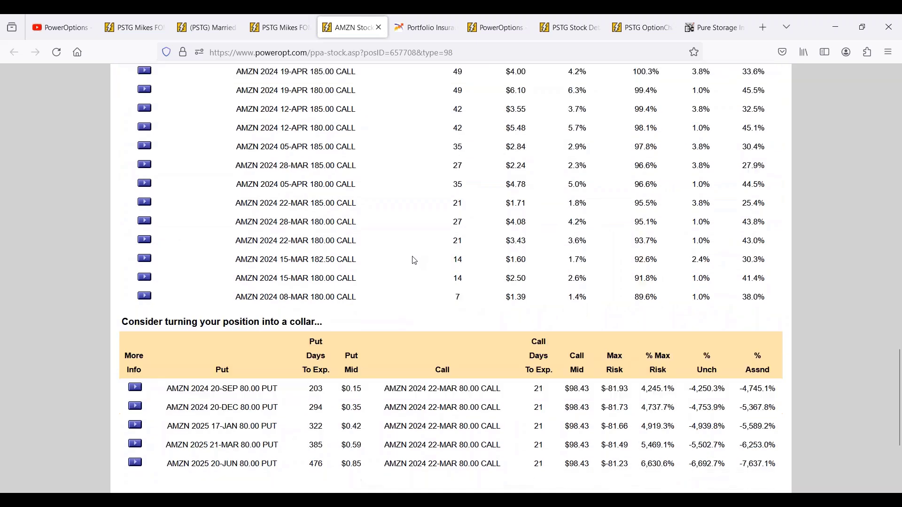
scroll(415, 260, down, 2)
drag(209, 303, 488, 322)
scroll(487, 322, down, 2)
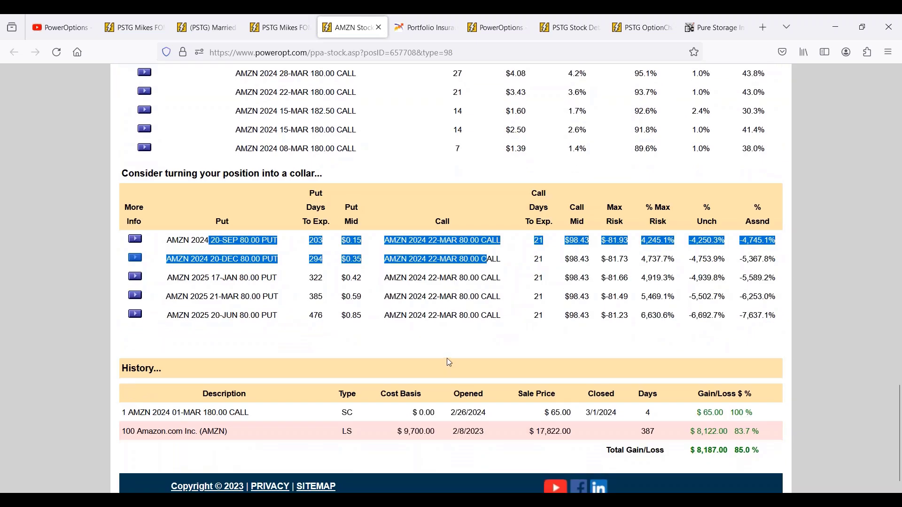
scroll(448, 365, down, 1)
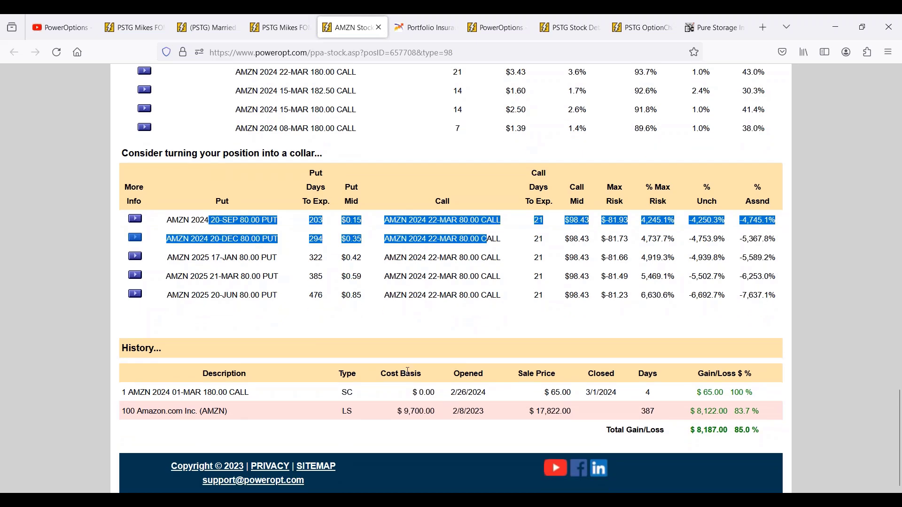
scroll(394, 373, up, 3)
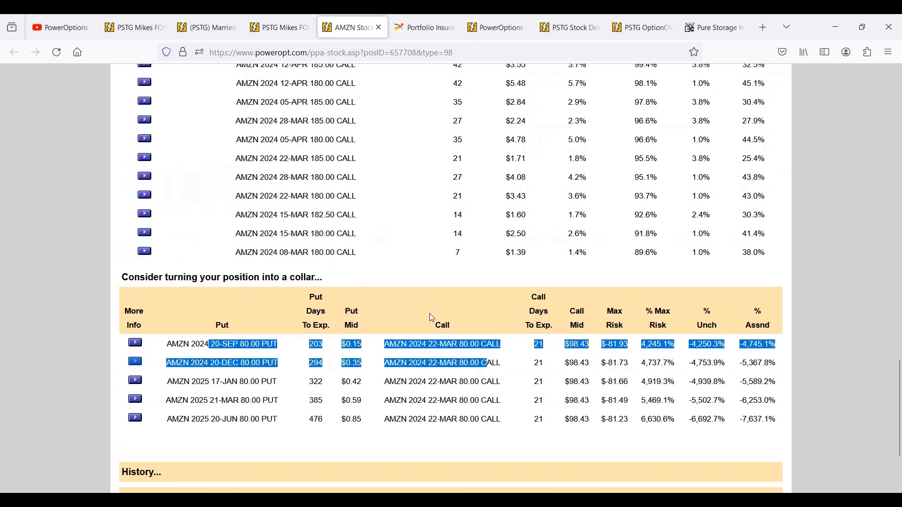
click(430, 272)
scroll(424, 279, up, 5)
scroll(424, 279, up, 10)
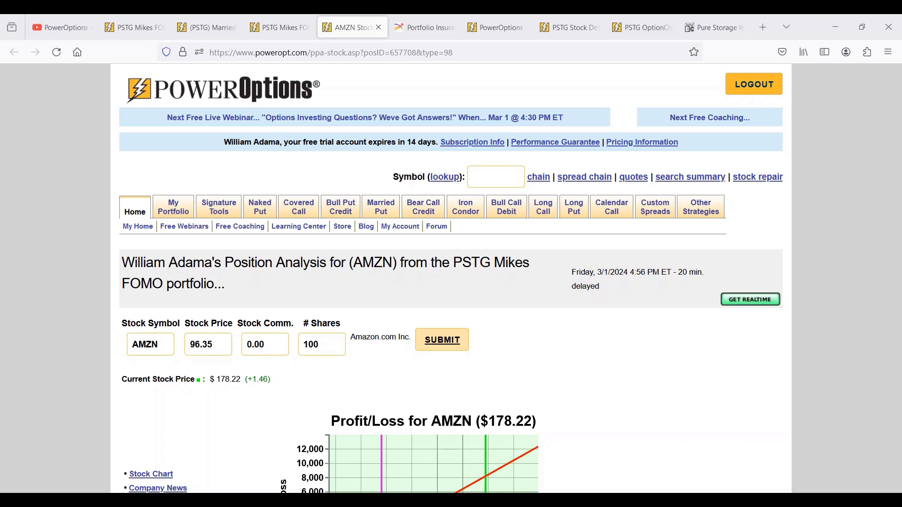
mouse_move(170, 215)
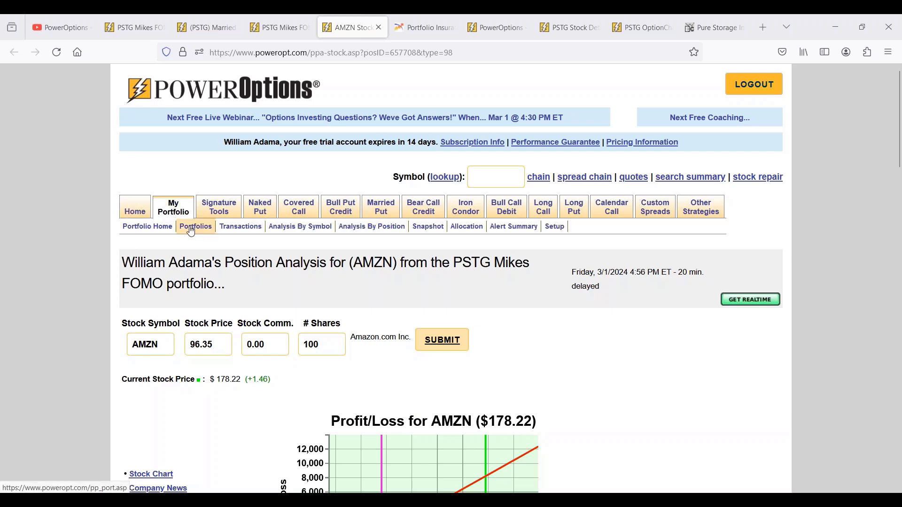
- Look over the AMZN profit/loss chart and original position value, and return to the PSTG Mikes FOMO portfolio
scroll(401, 363, down, 3)
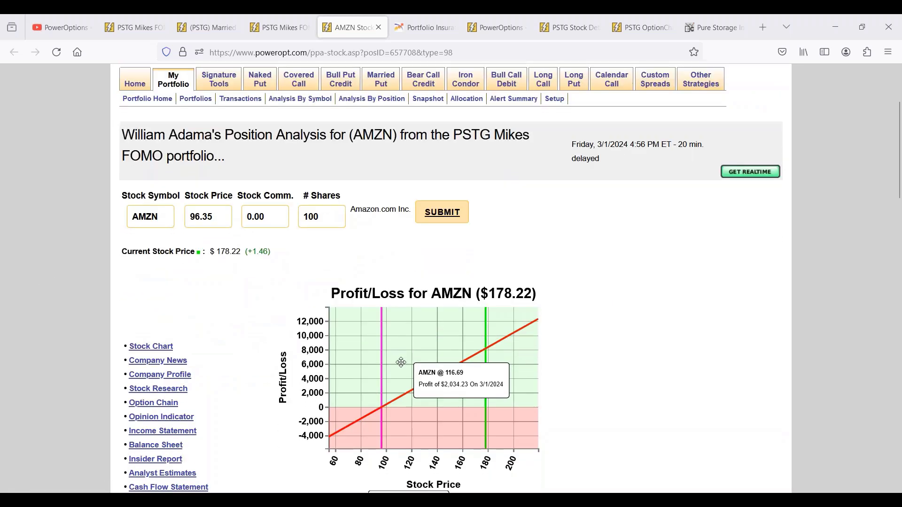
scroll(401, 363, down, 4)
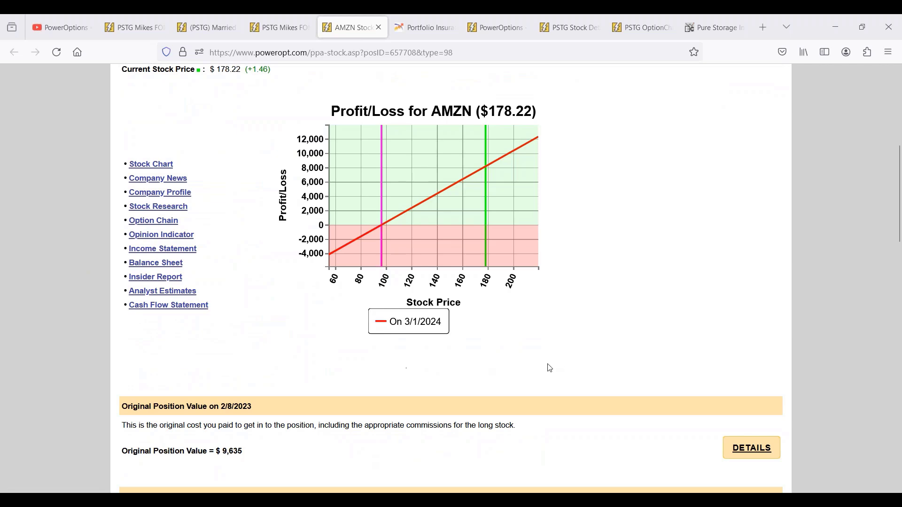
scroll(489, 383, down, 1)
scroll(248, 182, up, 7)
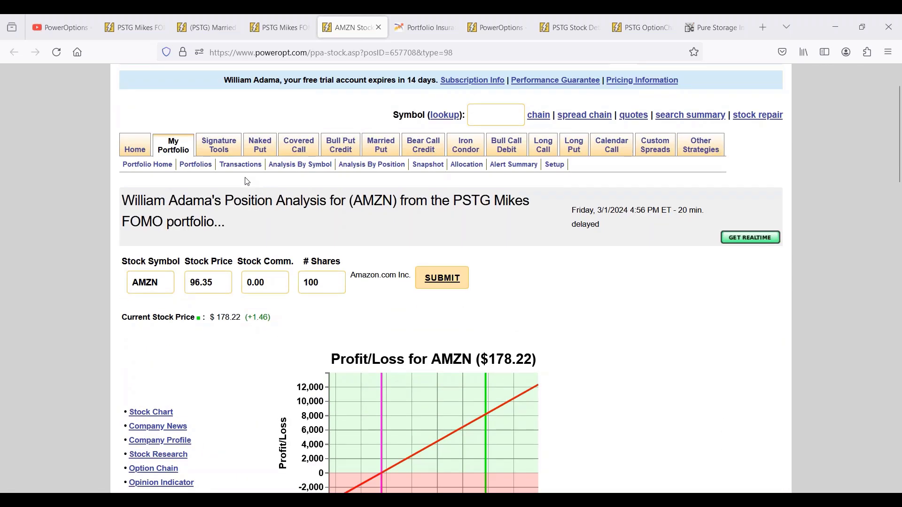
click(196, 165)
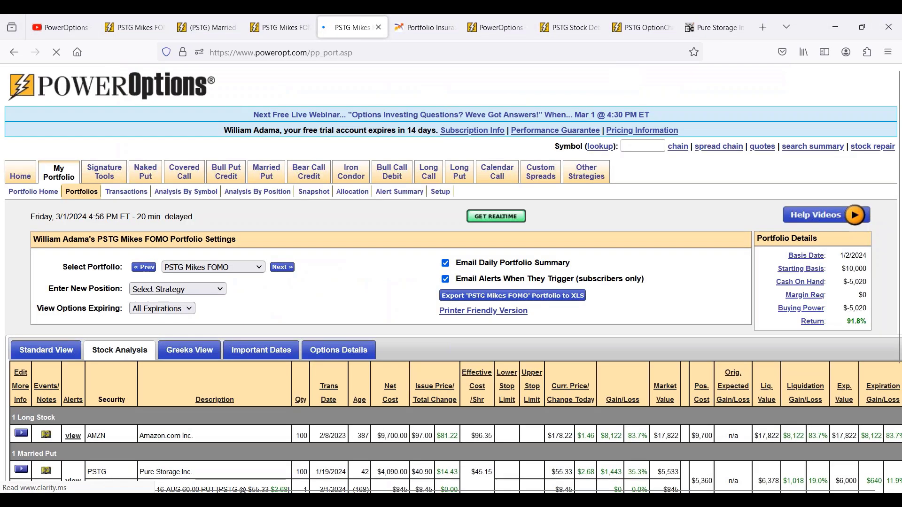
- Show the available position actions for the AMZN long stock in the portfolio
scroll(203, 178, down, 3)
click(22, 276)
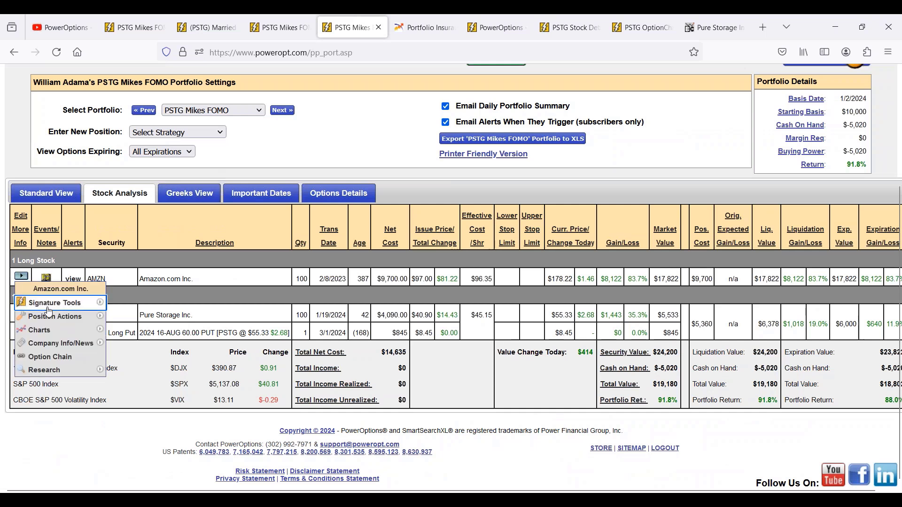
click(101, 319)
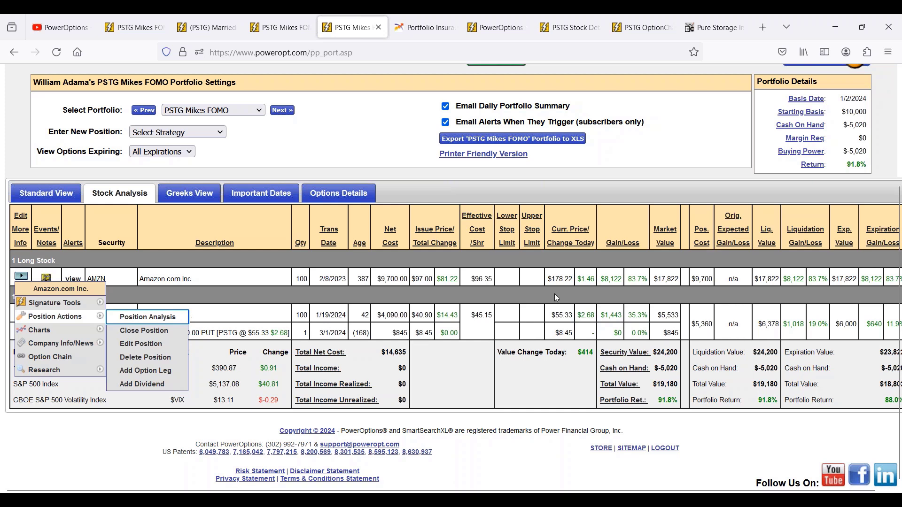
- Highlight the AMZN stock's gain/loss percentage and current price in the stock analysis, and bring up the Married Put tools
click(632, 277)
drag(628, 278, 649, 279)
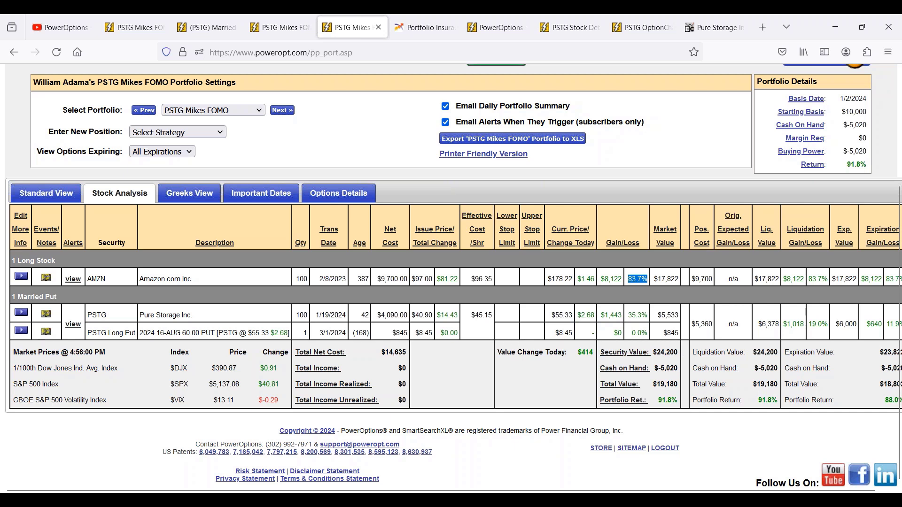
double_click(561, 278)
scroll(695, 414, up, 3)
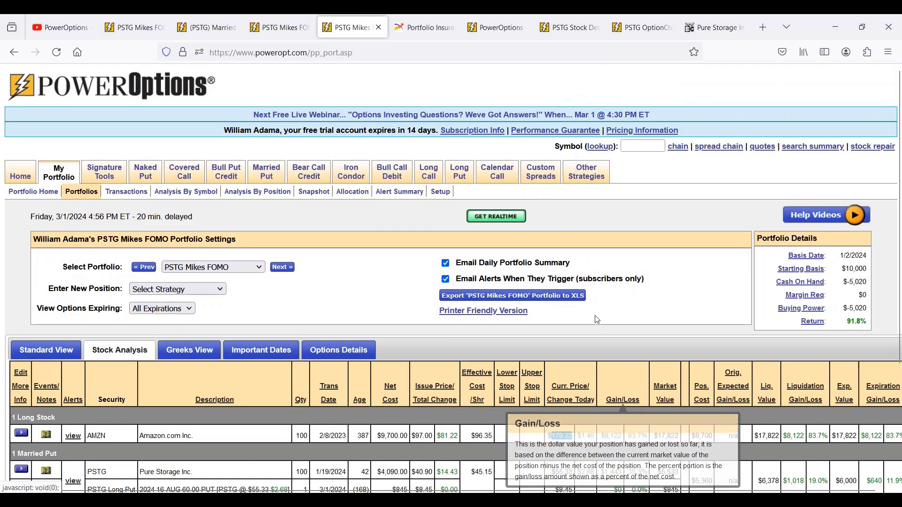
mouse_move(280, 173)
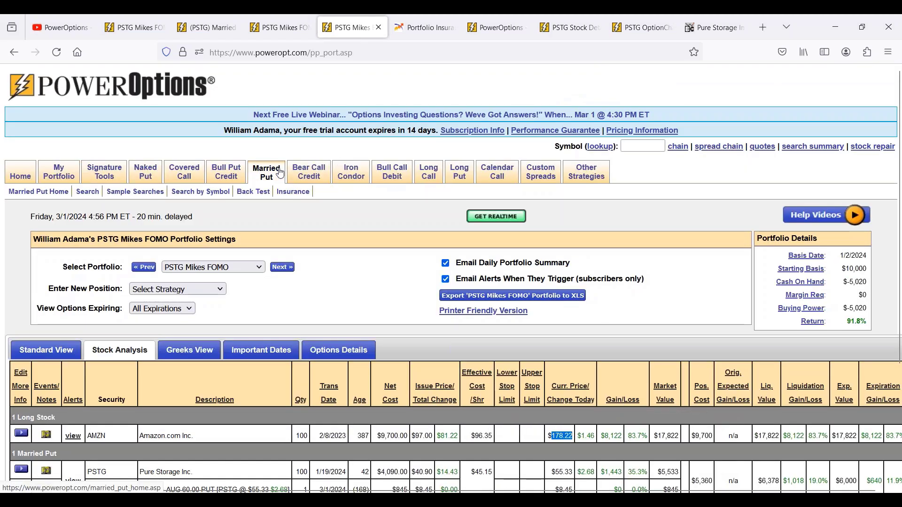